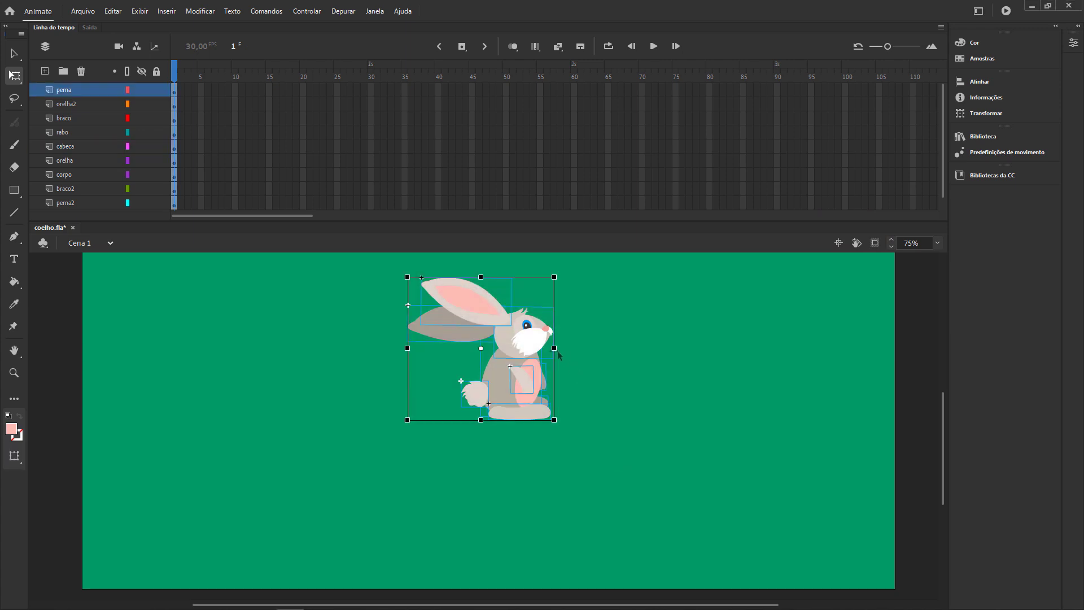
Step: Move the whole rabbit to the stage's lower-left corner and insert keyframes at frame 10 on all layers
left_click_drag(531, 338, 213, 498)
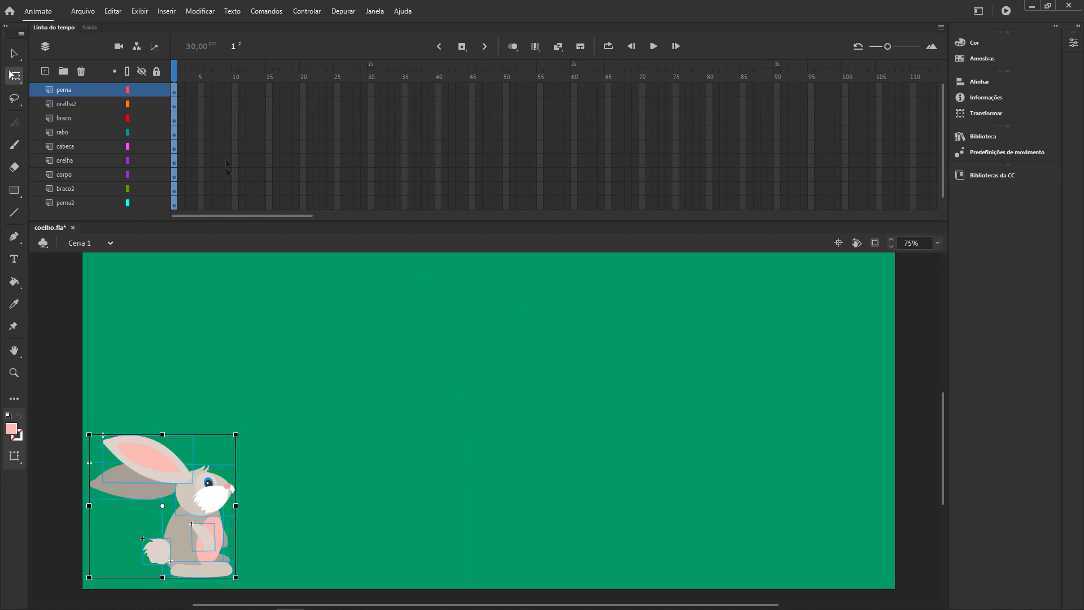
left_click(236, 90)
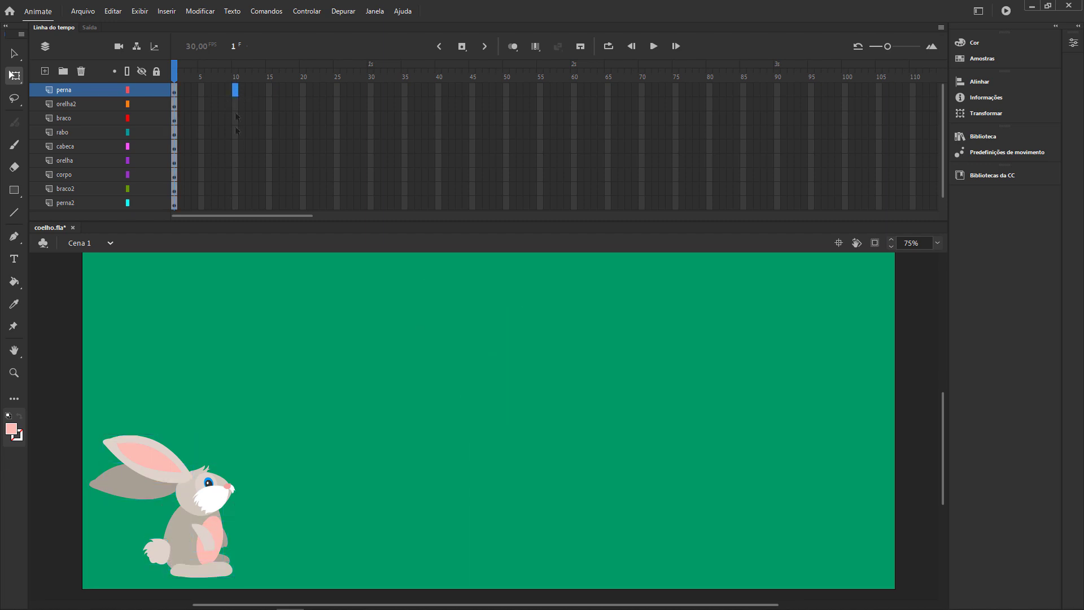
left_click(233, 205, "shift")
right_click(235, 207)
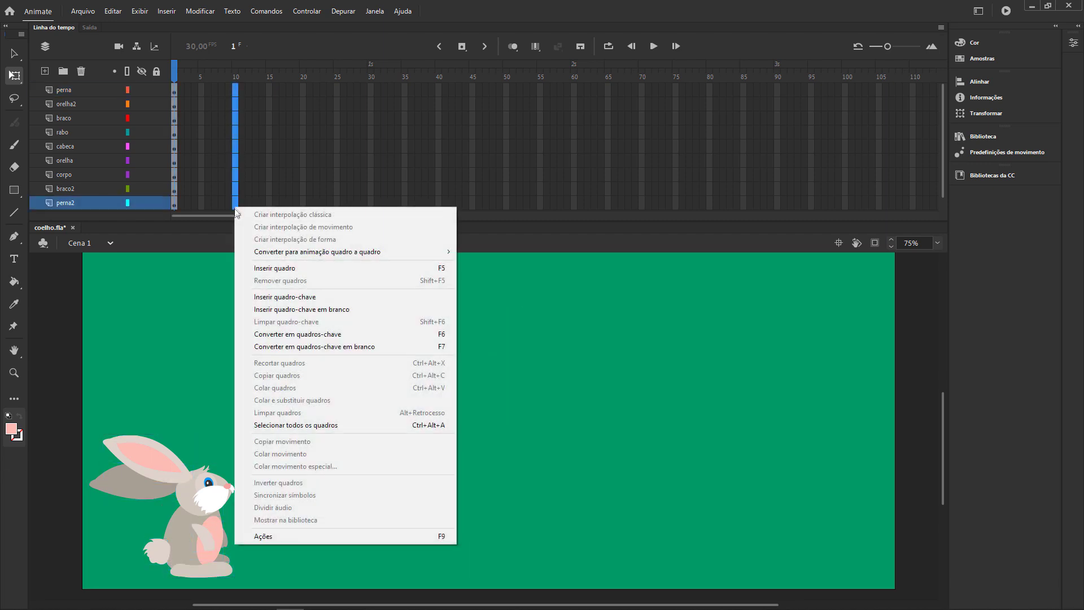
left_click(315, 297)
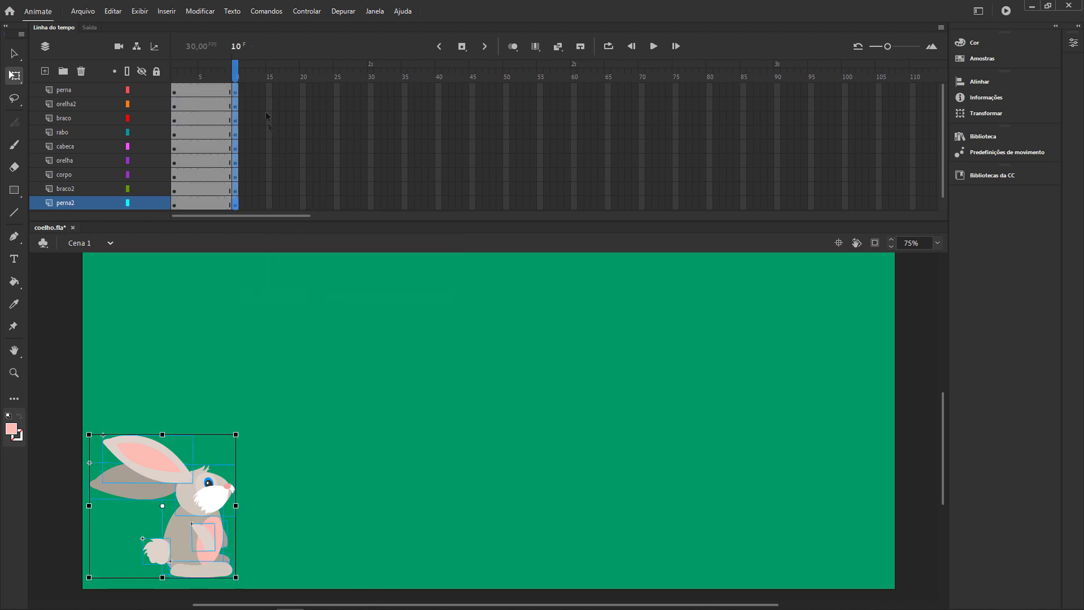
Step: Insert keyframes at frame 15 on all layers and shift the whole rabbit slightly to the right
left_click(270, 92)
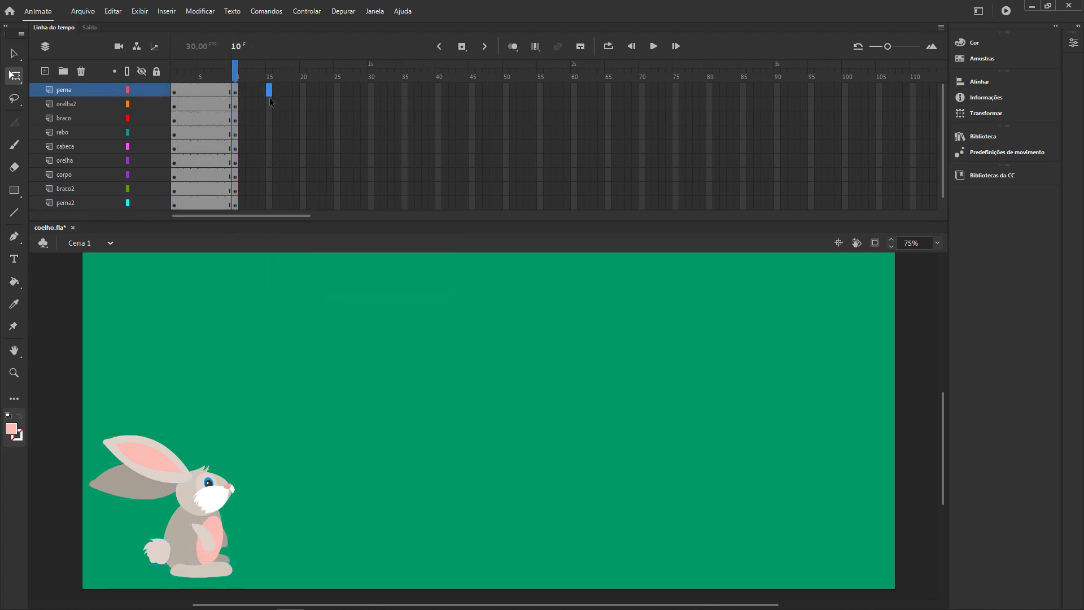
left_click(270, 207, "shift")
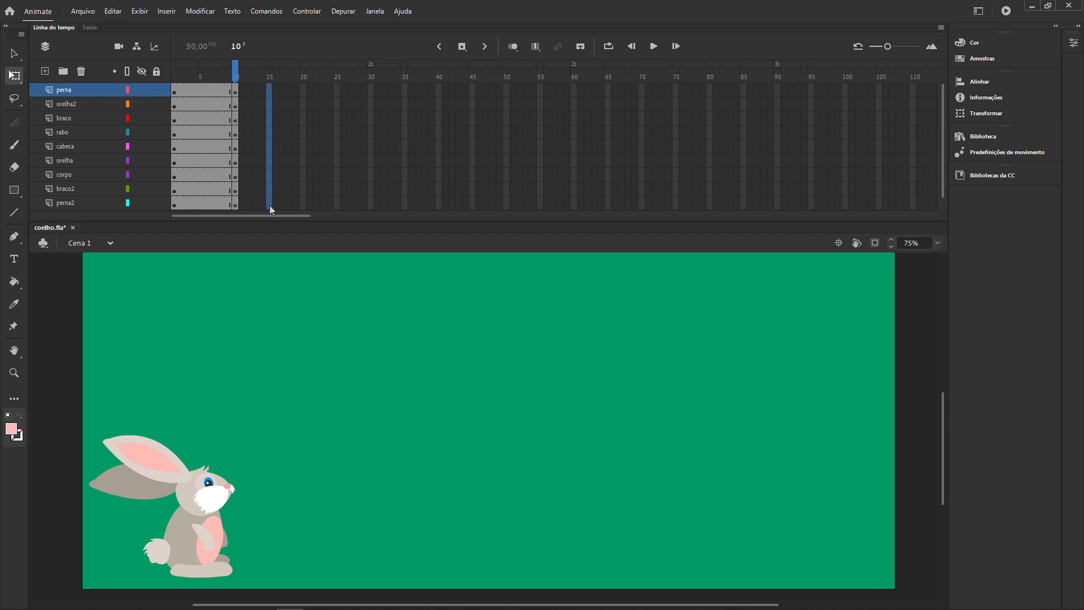
right_click(270, 207)
left_click(325, 296)
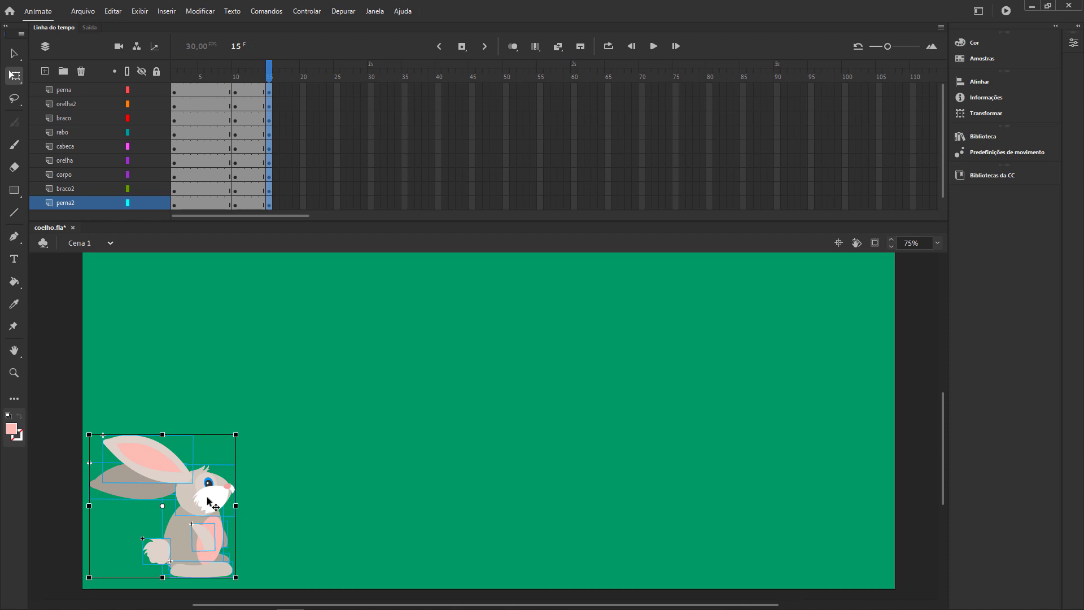
left_click_drag(207, 498, 266, 503)
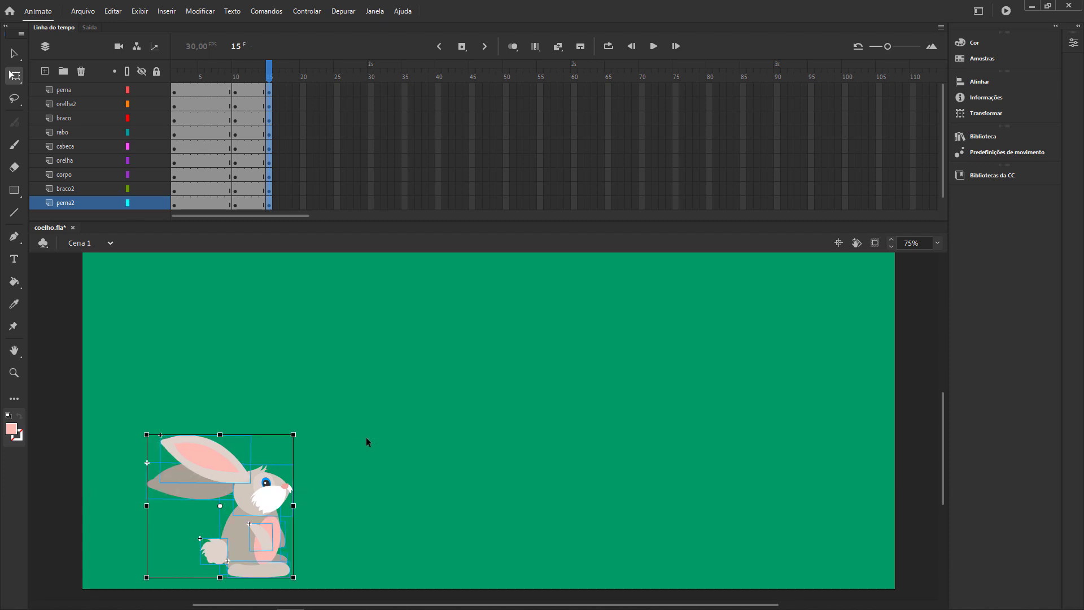
Step: Rotate the rabbit's body forward around its base so it leans to the right at frame 15
left_click(366, 437)
left_click(278, 534)
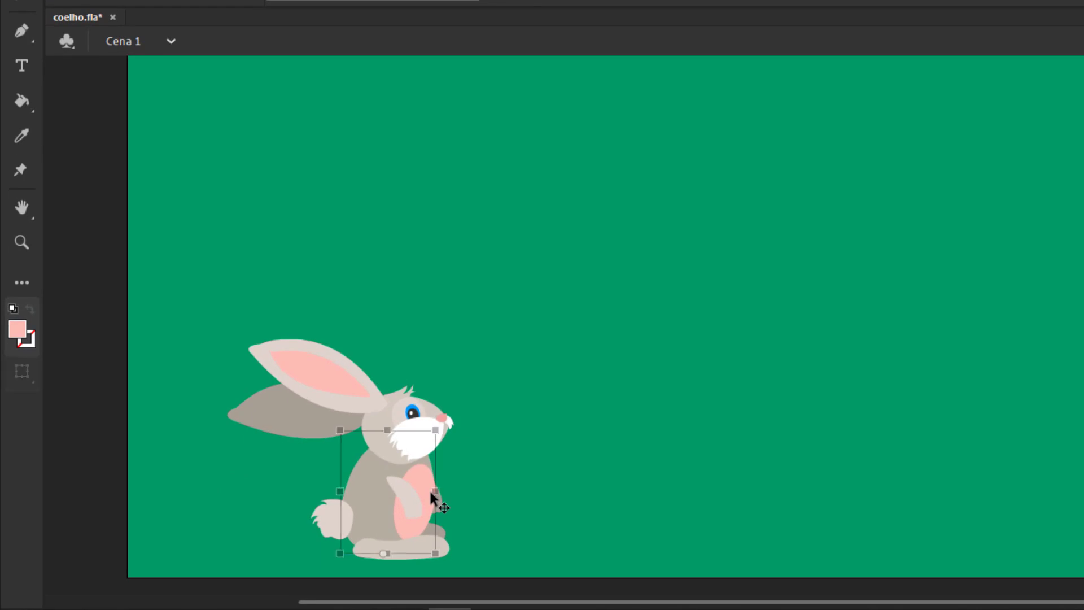
key("q")
left_click_drag(449, 428, 486, 441)
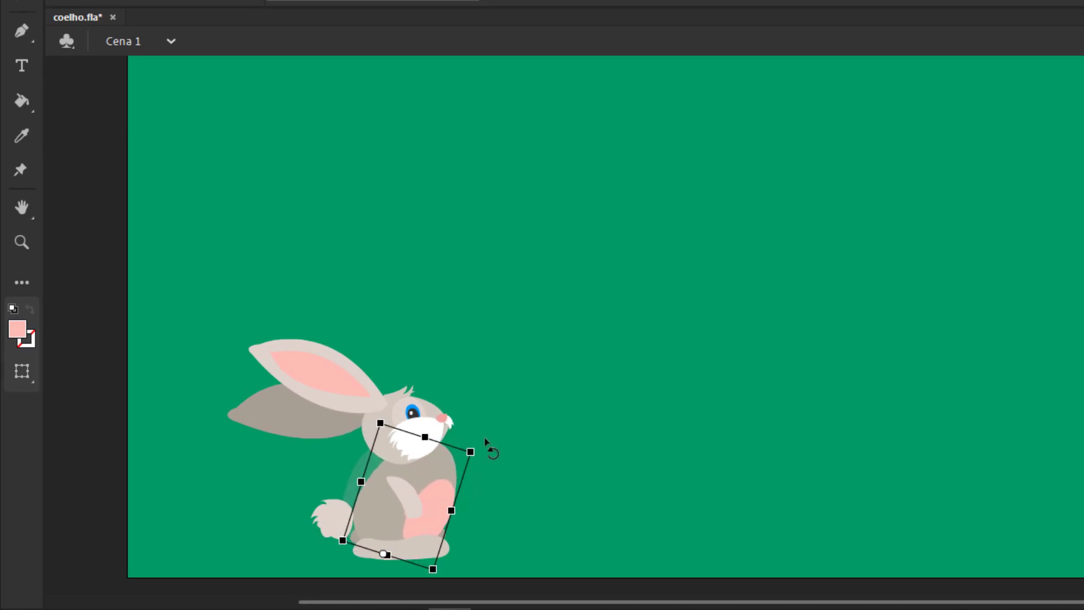
left_click(533, 398)
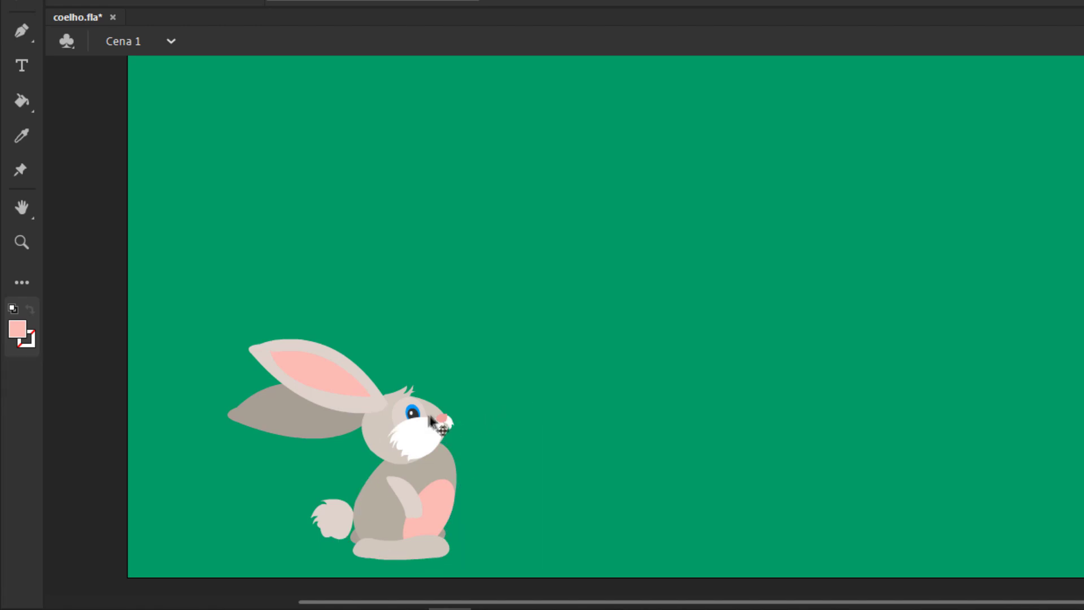
Step: Move the rabbit's head forward onto the leaning body and tilt it downward
left_click(445, 423)
left_click_drag(442, 418, 454, 418)
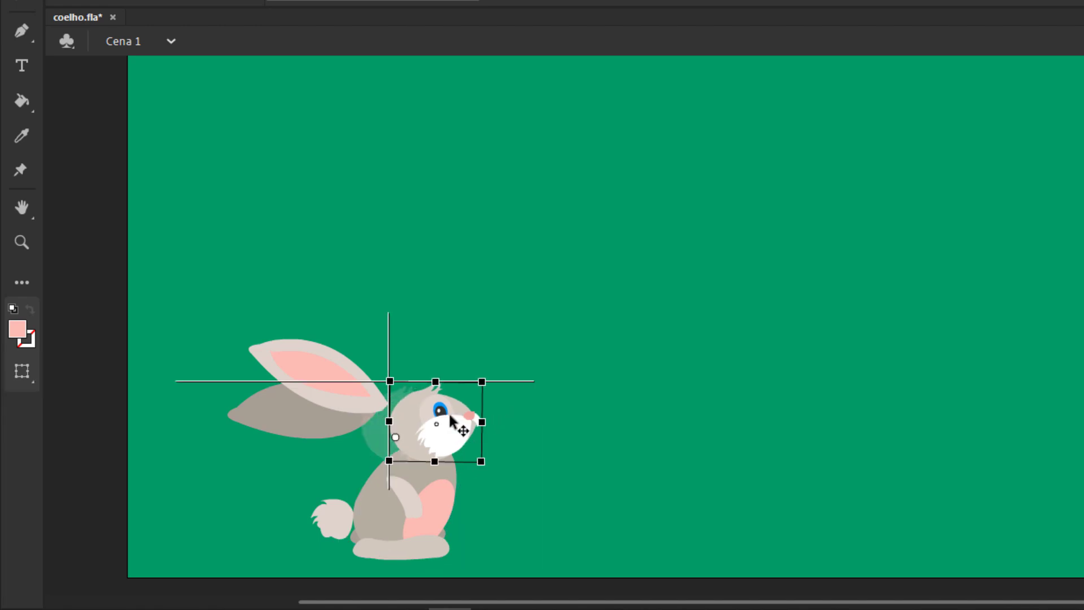
left_click_drag(450, 416, 450, 416)
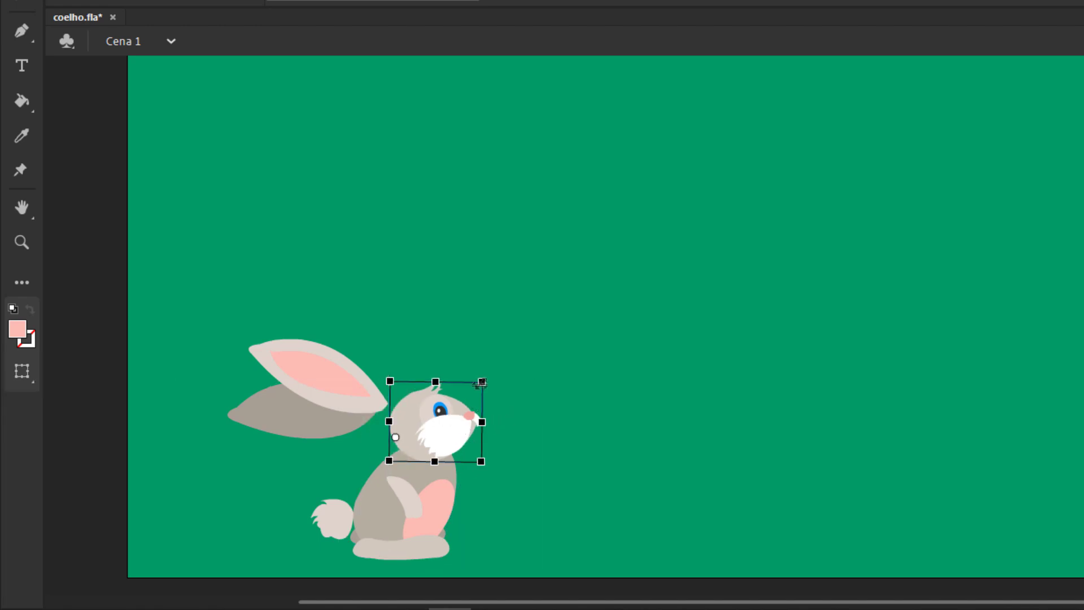
left_click(495, 367)
left_click(465, 417)
left_click_drag(489, 377, 497, 424)
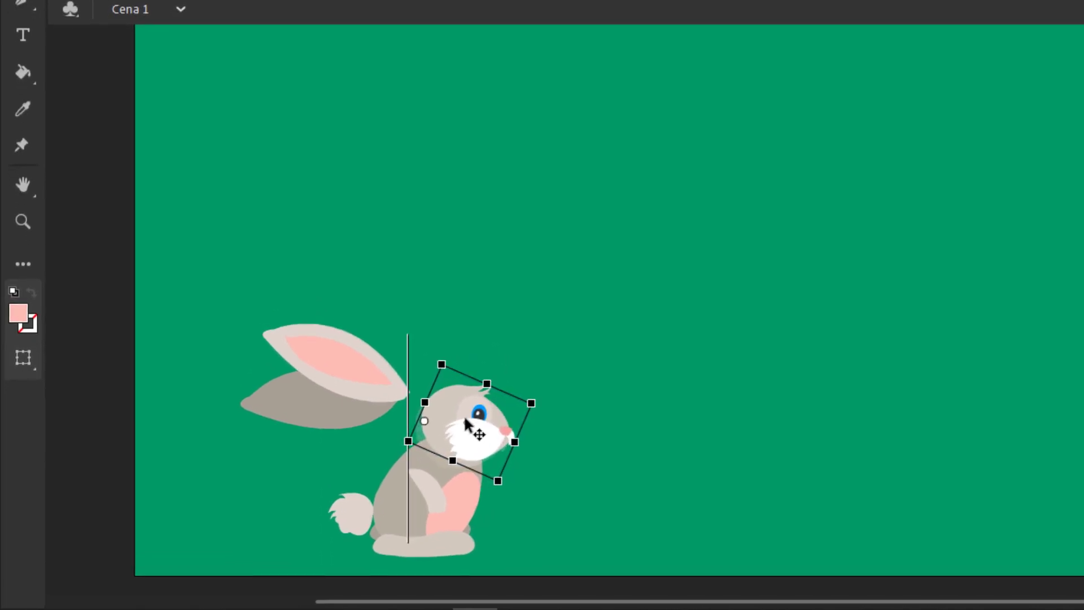
left_click_drag(537, 404, 547, 419)
left_click(526, 294)
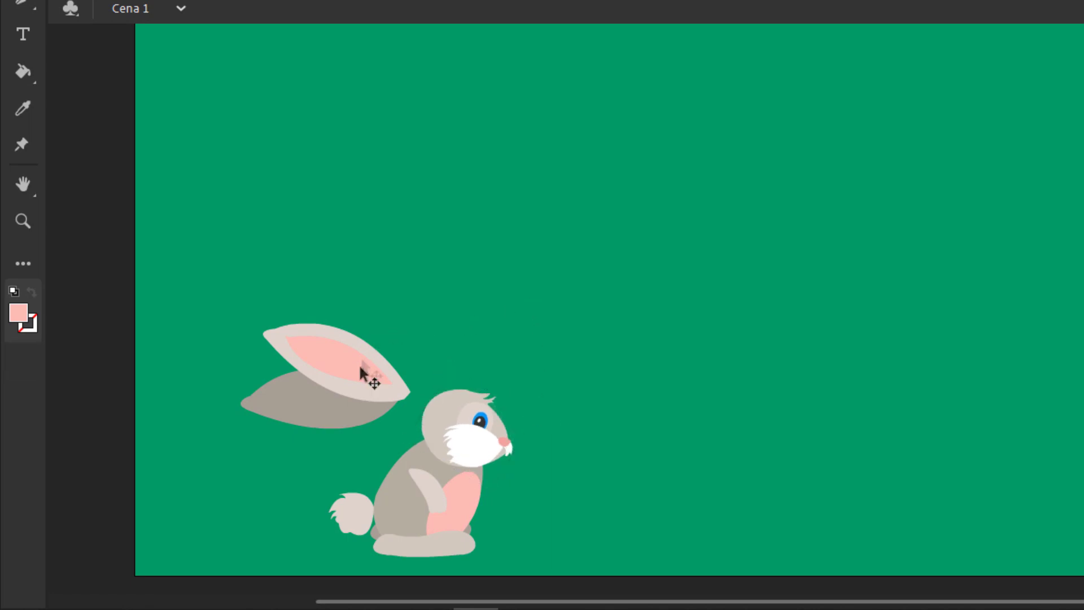
Step: Reattach both ears to the moved head and rotate them upward, with the far ear leaning further back
left_click_drag(380, 373, 409, 366)
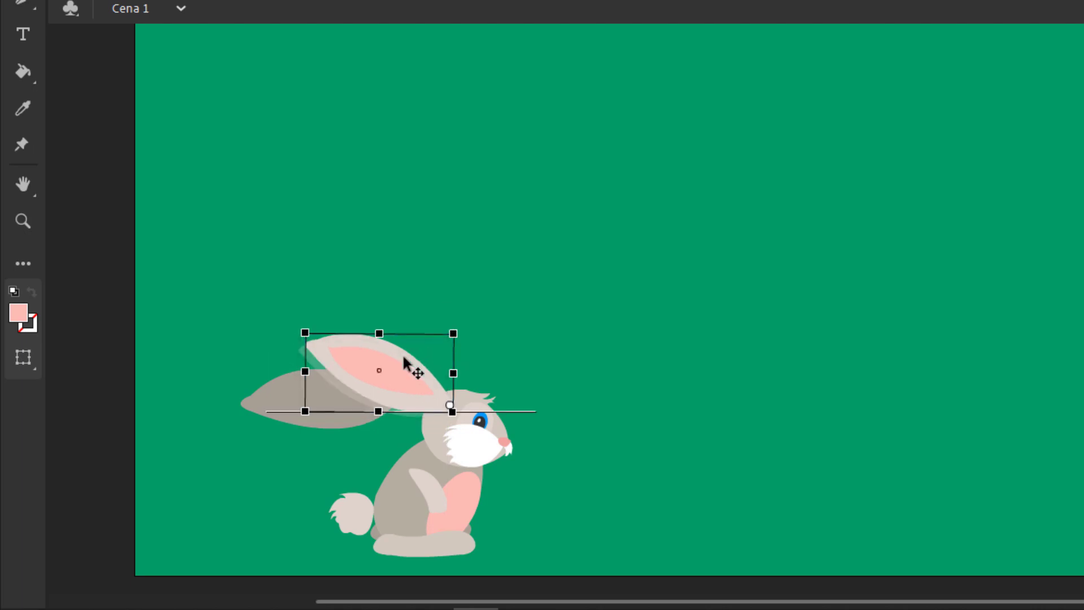
left_click_drag(464, 321, 505, 336)
left_click(344, 390)
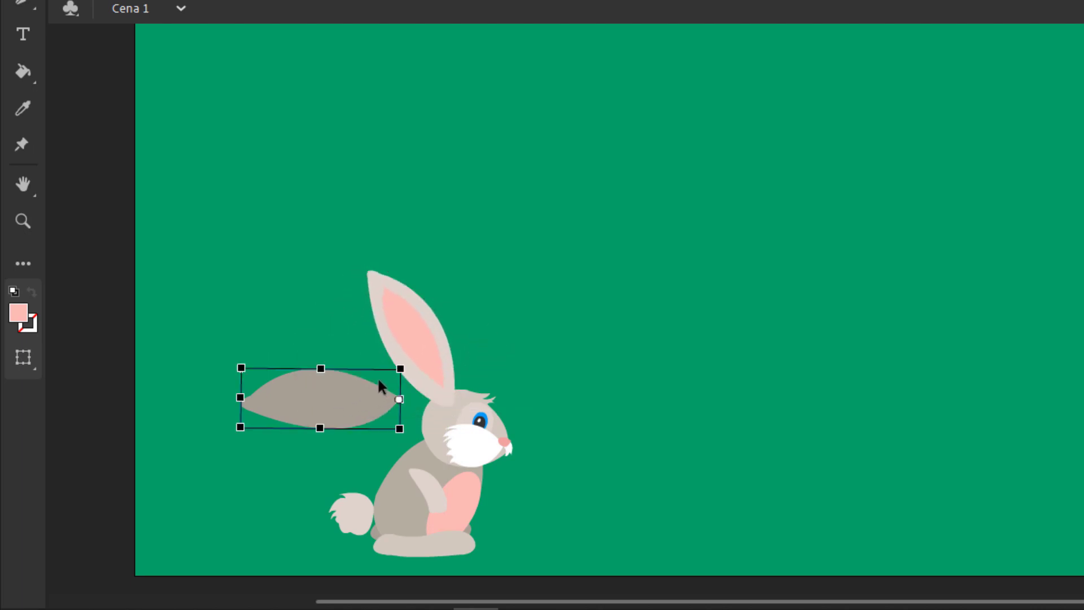
left_click_drag(358, 394, 402, 393)
left_click_drag(293, 353, 342, 273)
left_click(556, 373)
Step: Reposition the rabbit's near arm at the shoulder and rotate it backward toward the tail
left_click(437, 480)
left_click_drag(437, 480, 446, 488)
left_click_drag(477, 528, 411, 525)
left_click(649, 513)
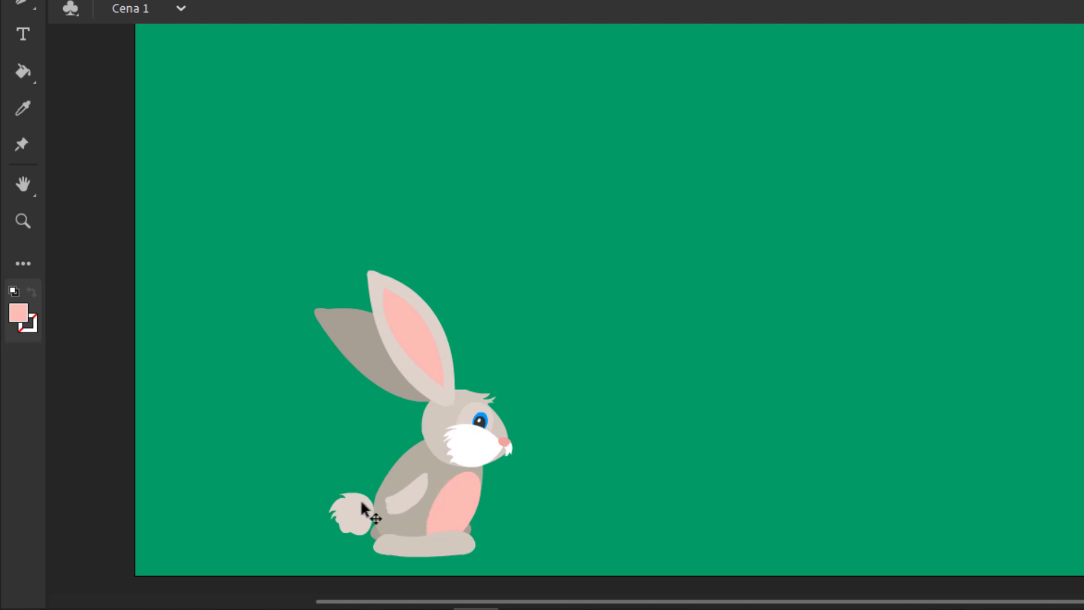
Step: Move the tail against the leaning body and rotate it slightly
left_click_drag(349, 515, 358, 514)
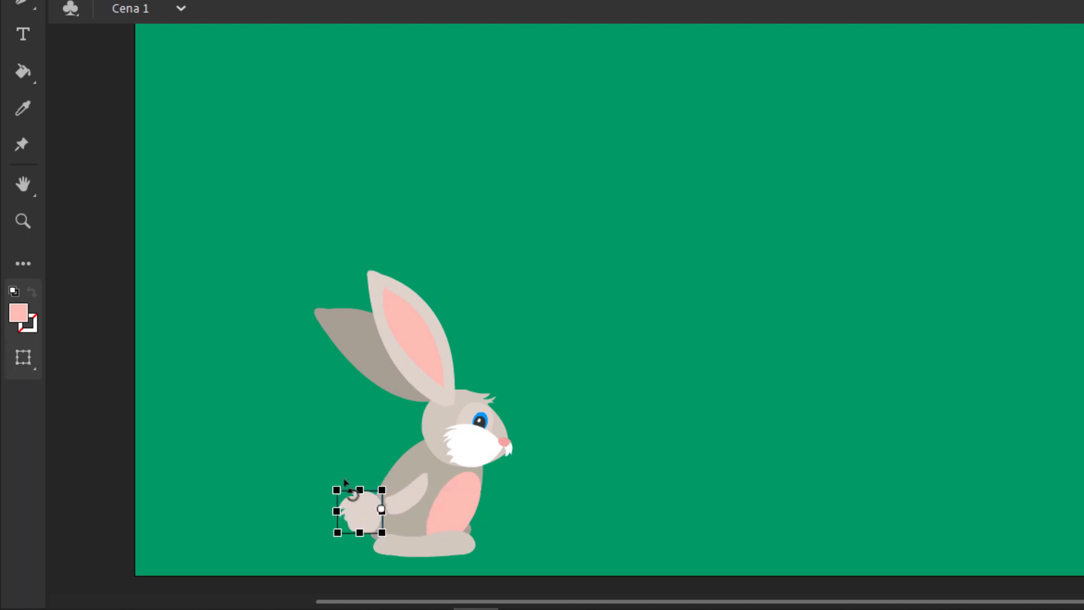
left_click_drag(338, 478, 340, 469)
left_click(529, 536)
left_click(464, 544)
left_click(22, 120)
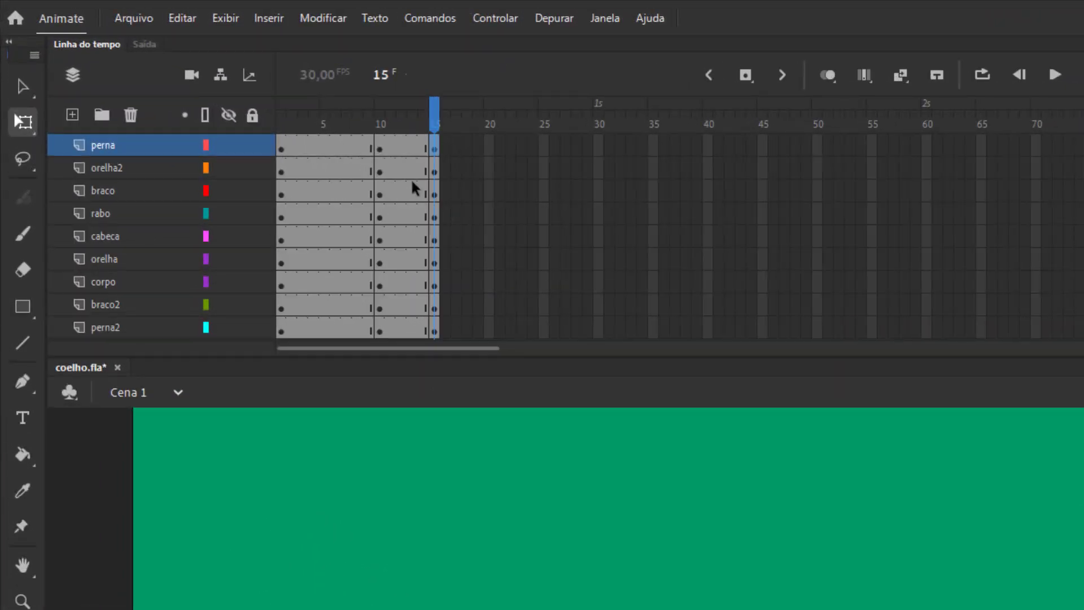
Step: Create a classic tween between frames 10 and 15 on all layers and play back the animation
left_click(378, 146)
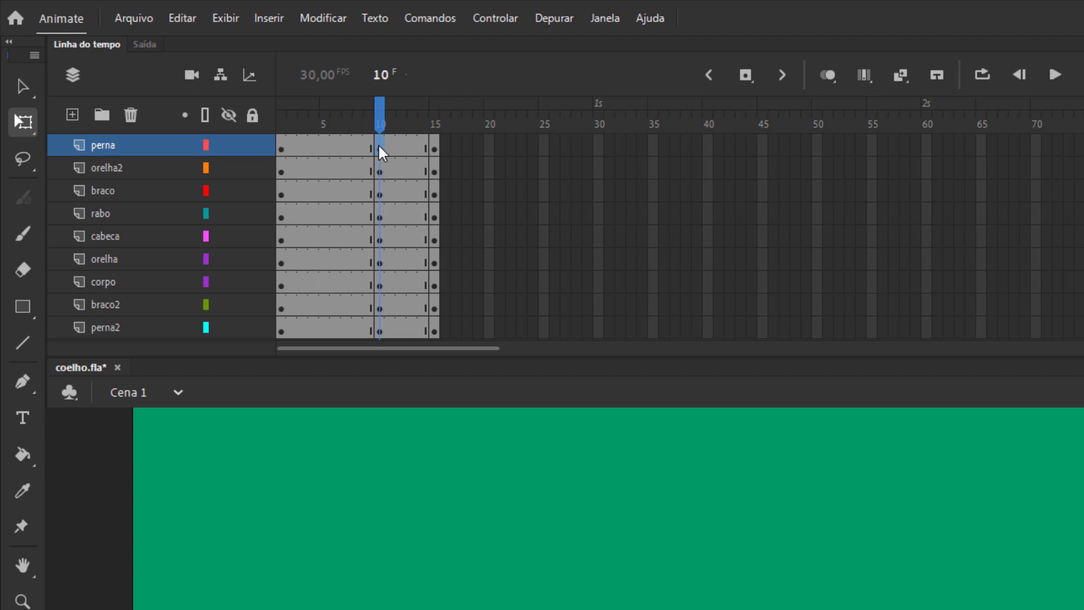
left_click(431, 330, "shift")
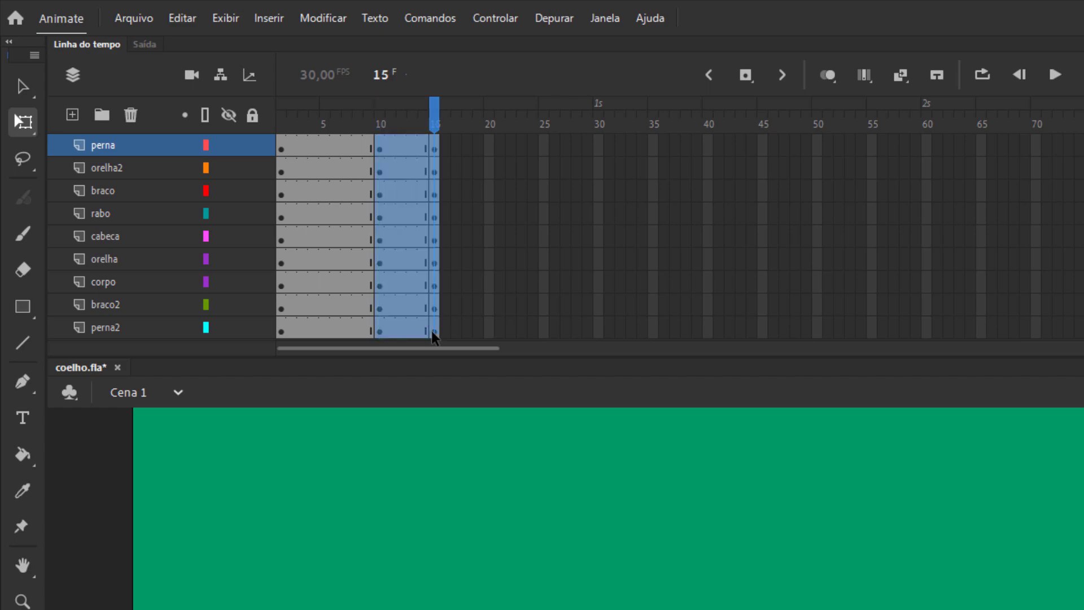
right_click(397, 146)
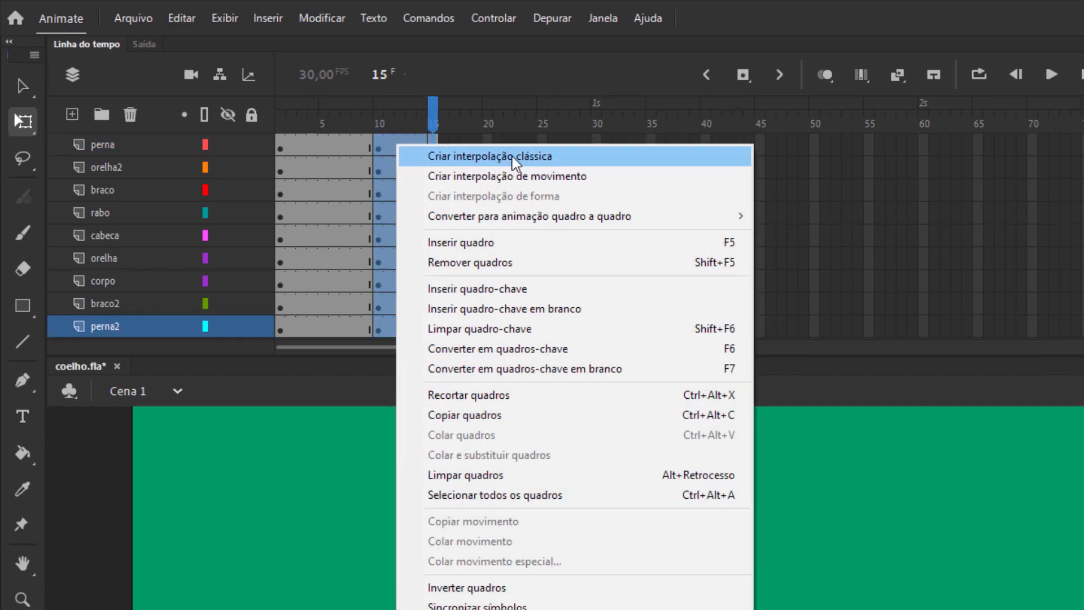
left_click(514, 157)
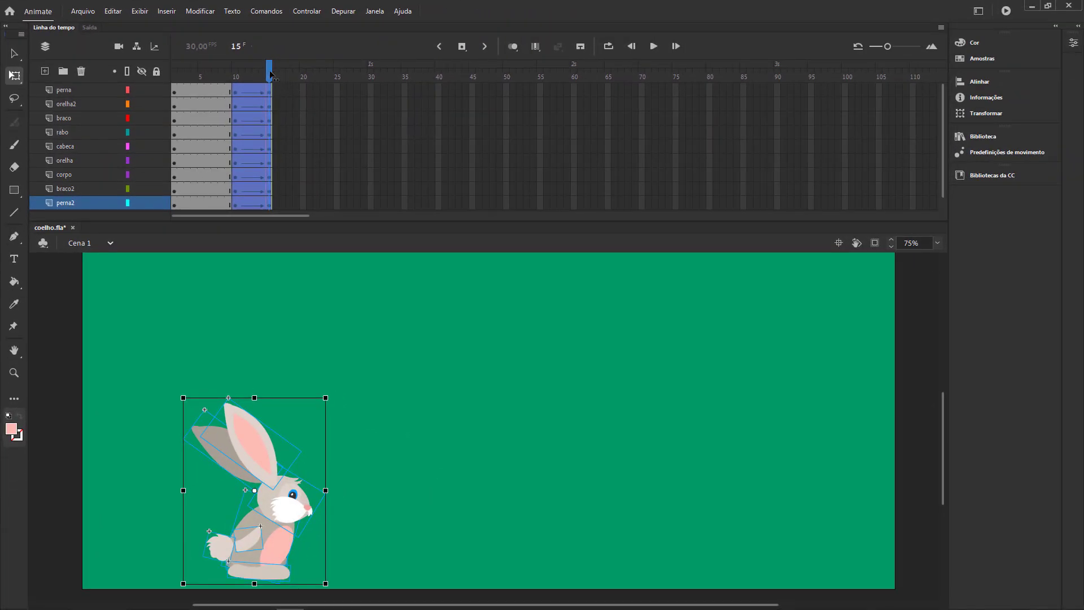
mouse_move(270, 74)
left_mouse_down()
mouse_move(175, 79)
mouse_move(270, 103)
left_mouse_up()
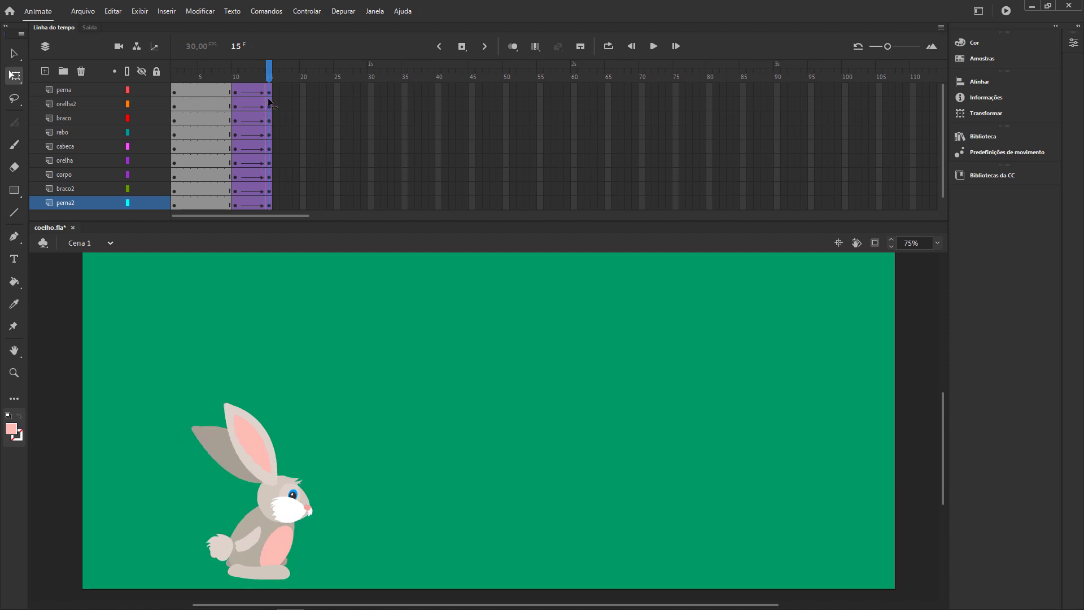
key("Return")
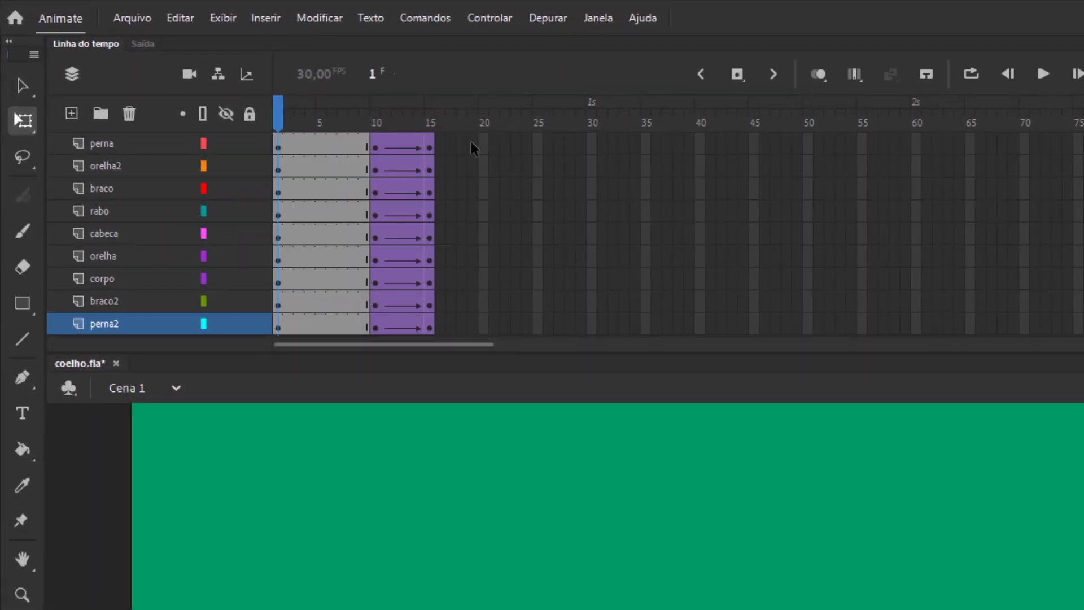
Step: Insert keyframes at frame 19 on all layers
left_click(472, 144)
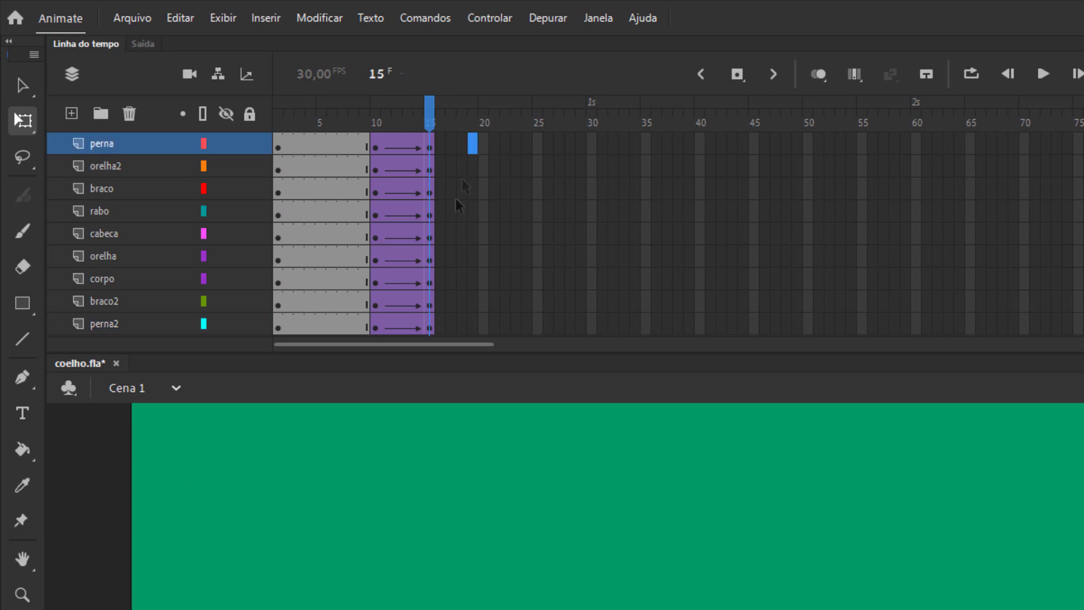
left_click(474, 329, "shift")
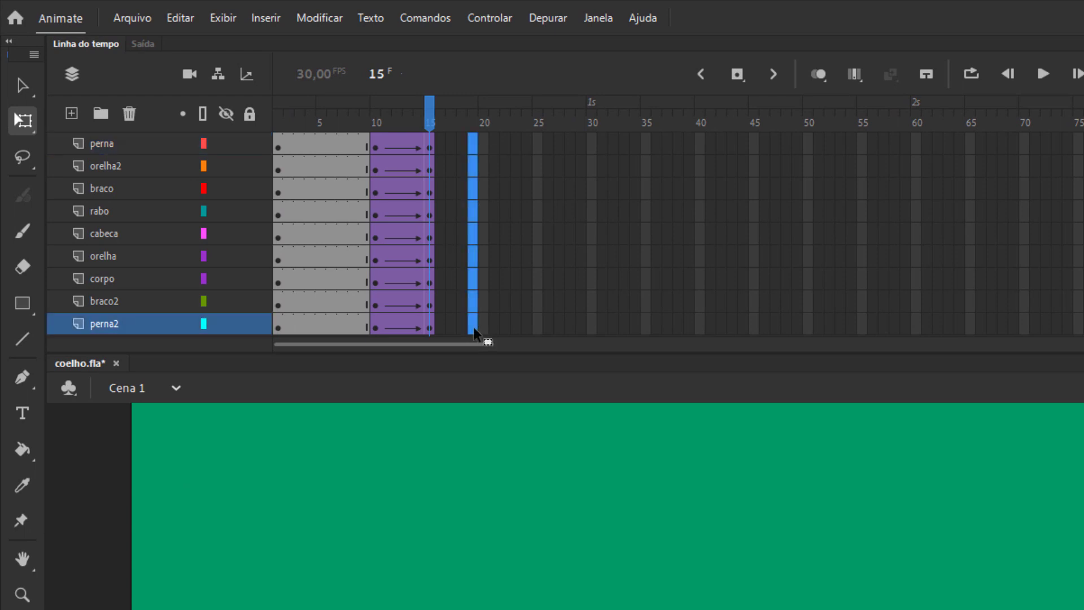
right_click(474, 330)
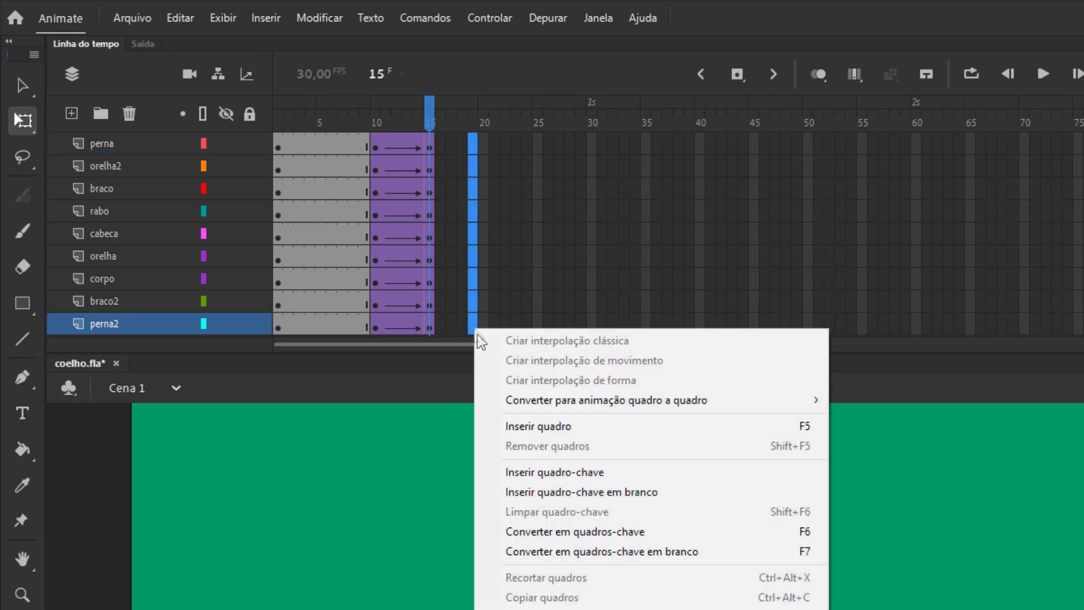
left_click(588, 476)
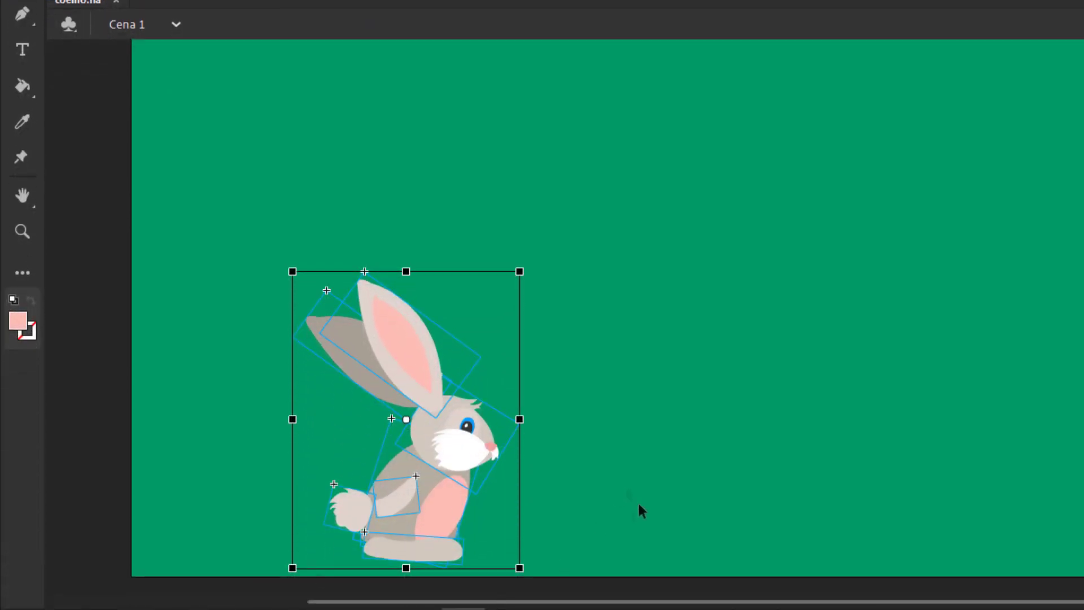
Step: Select all the rabbit's parts and move them up and to the right into a mid-jump position
scroll(517, 449, "down", 3)
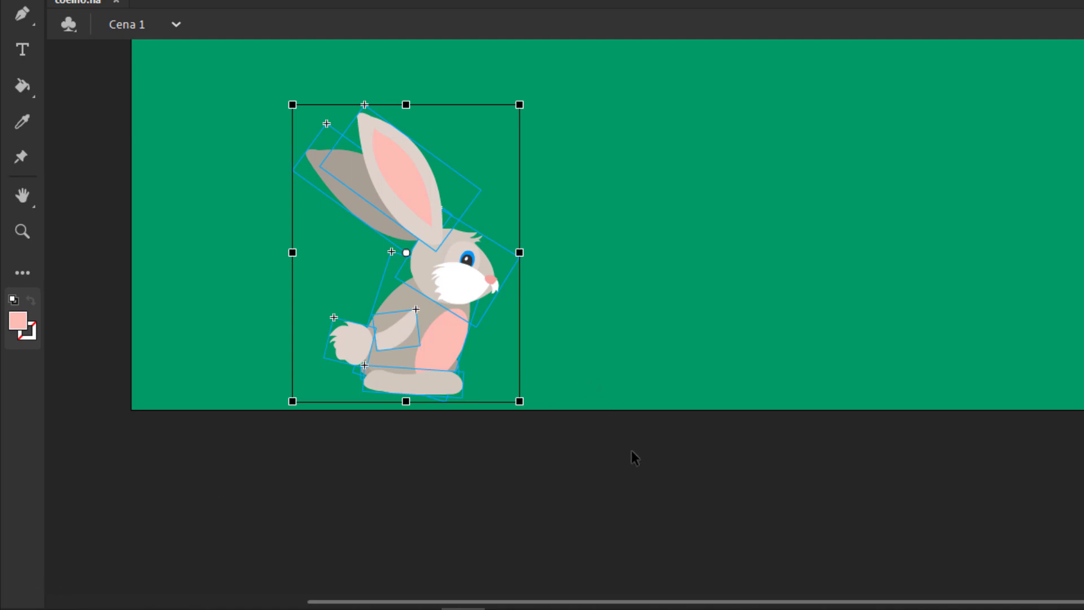
left_click(618, 434)
scroll(627, 384, "up", 3)
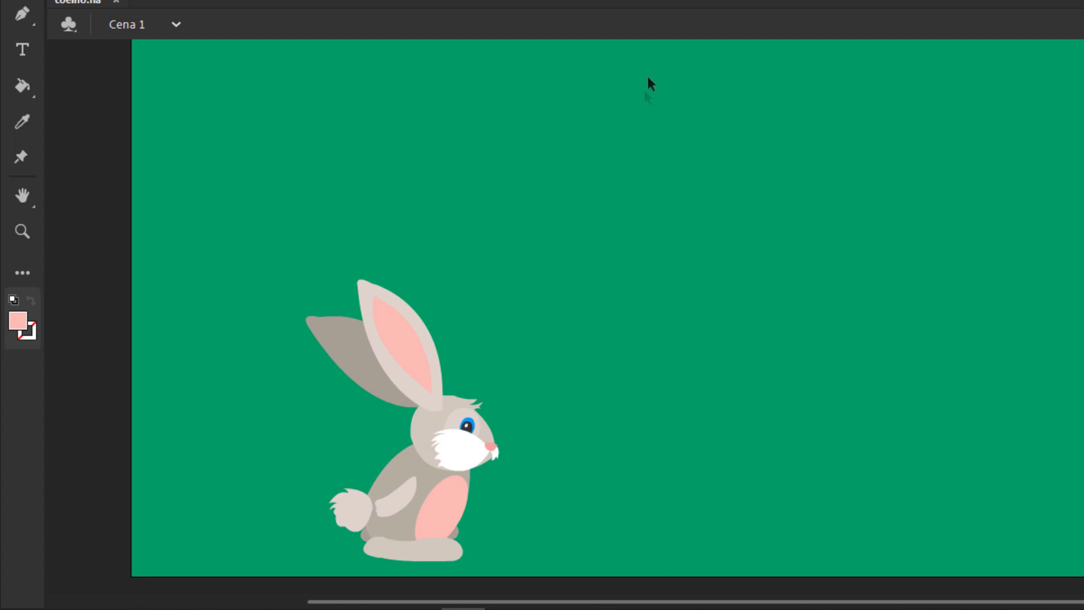
left_click_drag(232, 234, 555, 594)
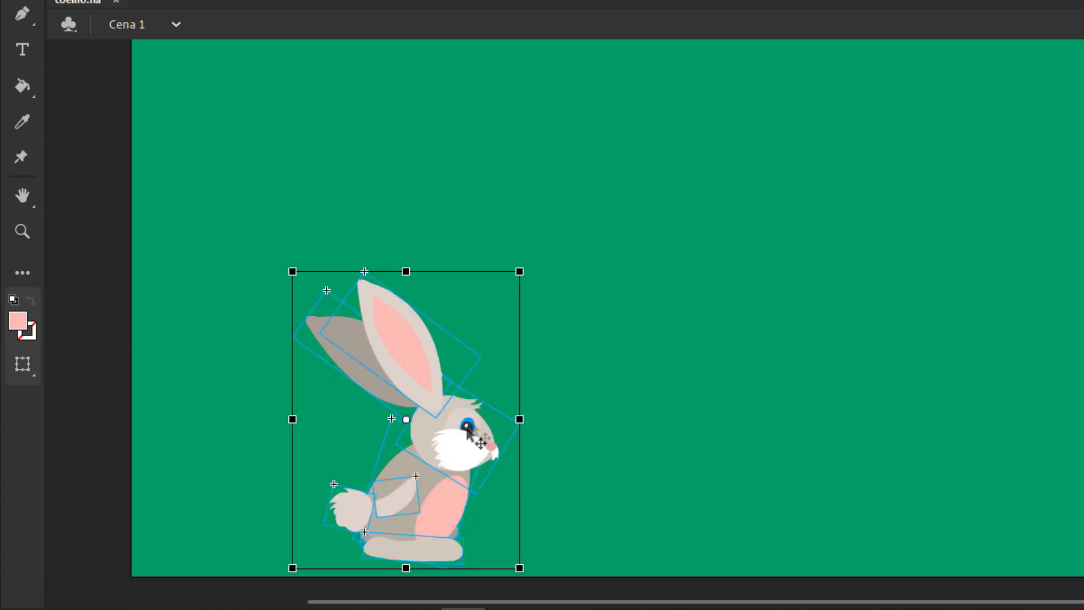
left_click_drag(471, 443, 564, 290)
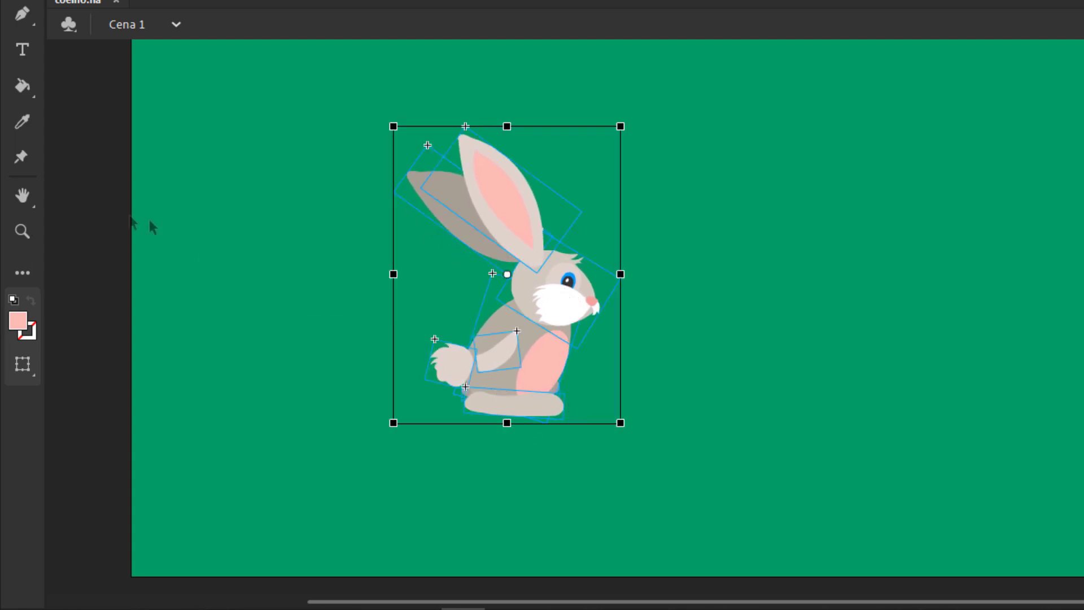
left_click(83, 208)
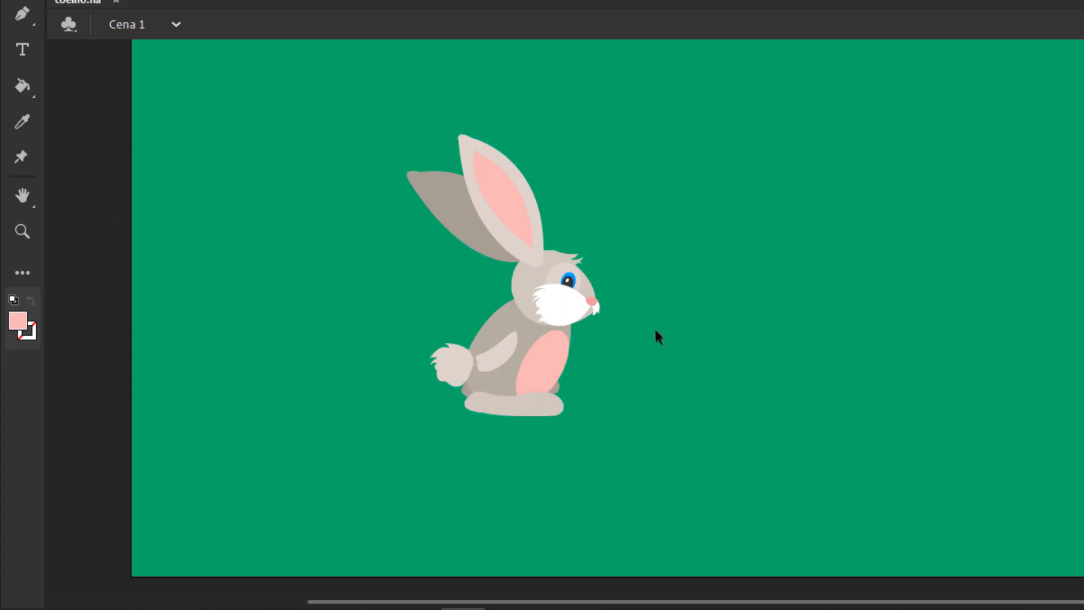
Step: Rotate the rabbit's near leg around its hip until it hangs down below the body
left_click(552, 410)
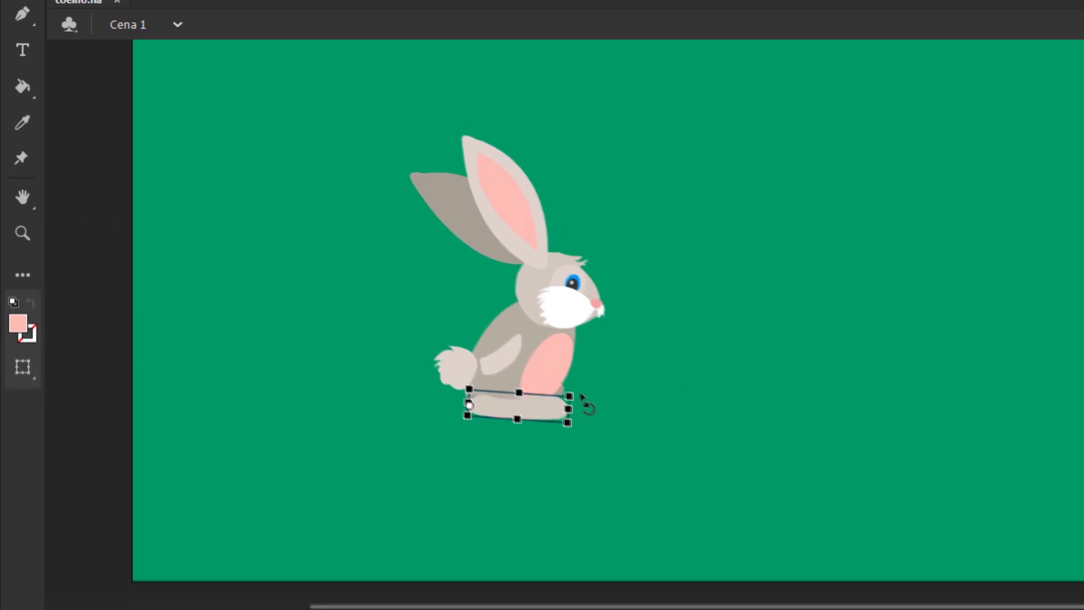
left_click_drag(585, 404, 530, 454)
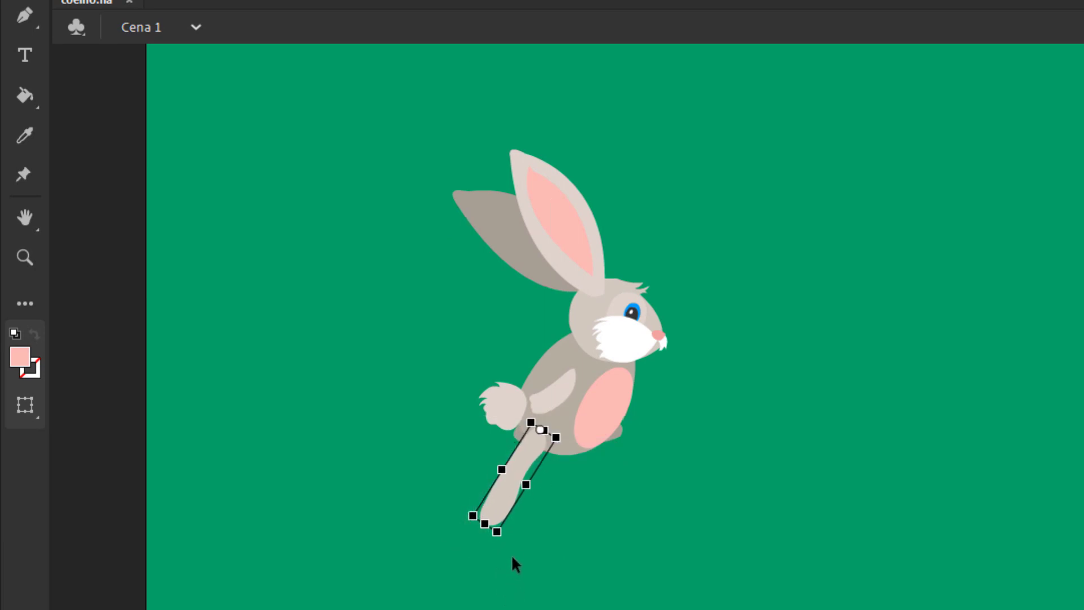
left_click_drag(502, 546, 543, 557)
left_click(775, 528)
key("v")
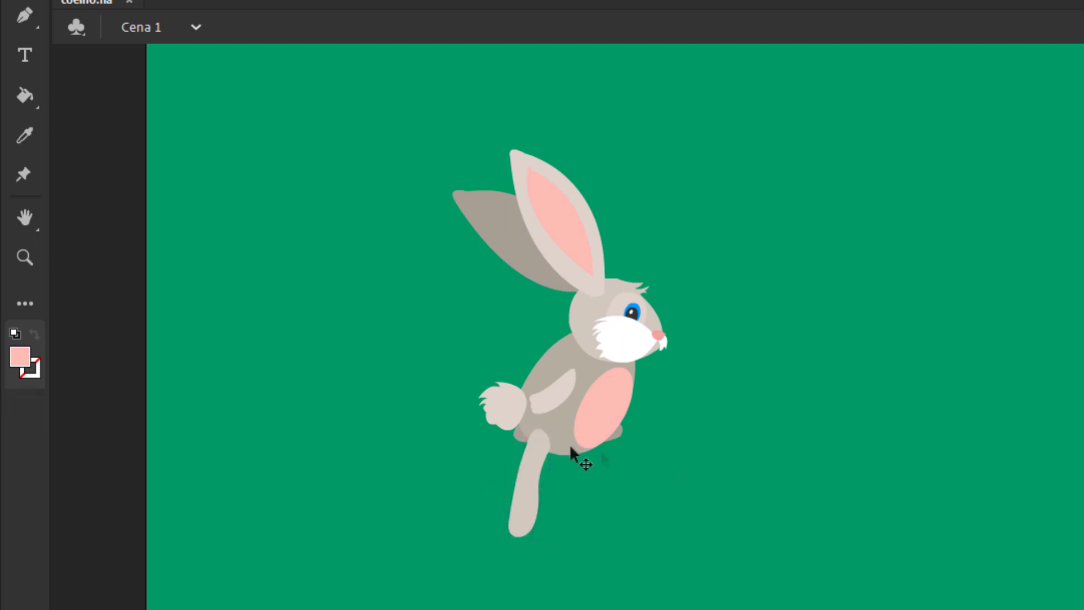
Step: Rotate the far leg downward and shift it up against the hip, mostly behind the near leg
key("q")
left_click(523, 446)
left_click_drag(644, 431, 540, 505)
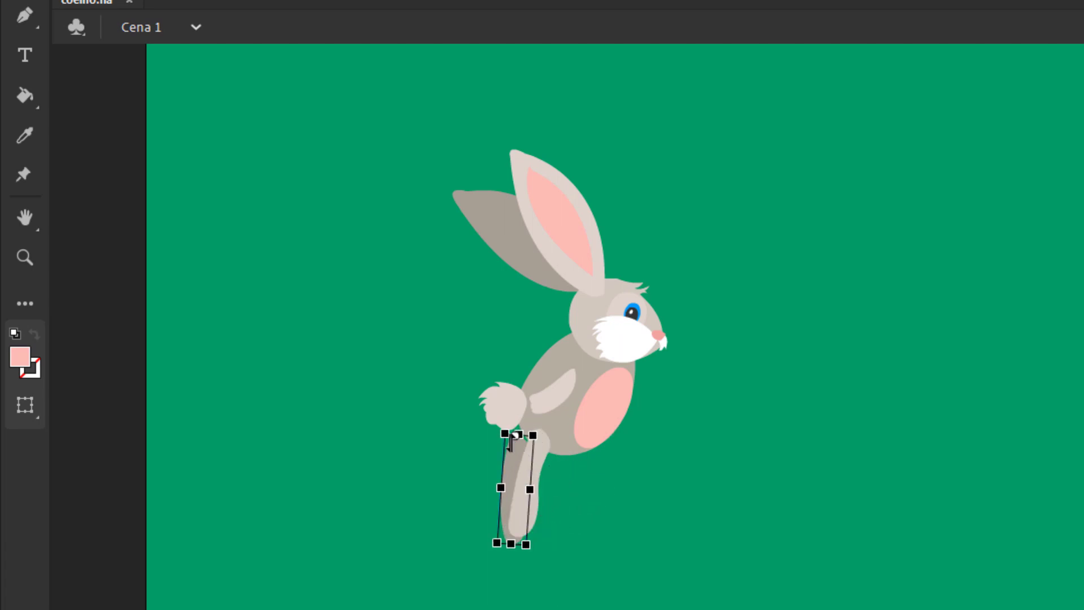
left_click_drag(511, 447, 526, 439)
key("Up")
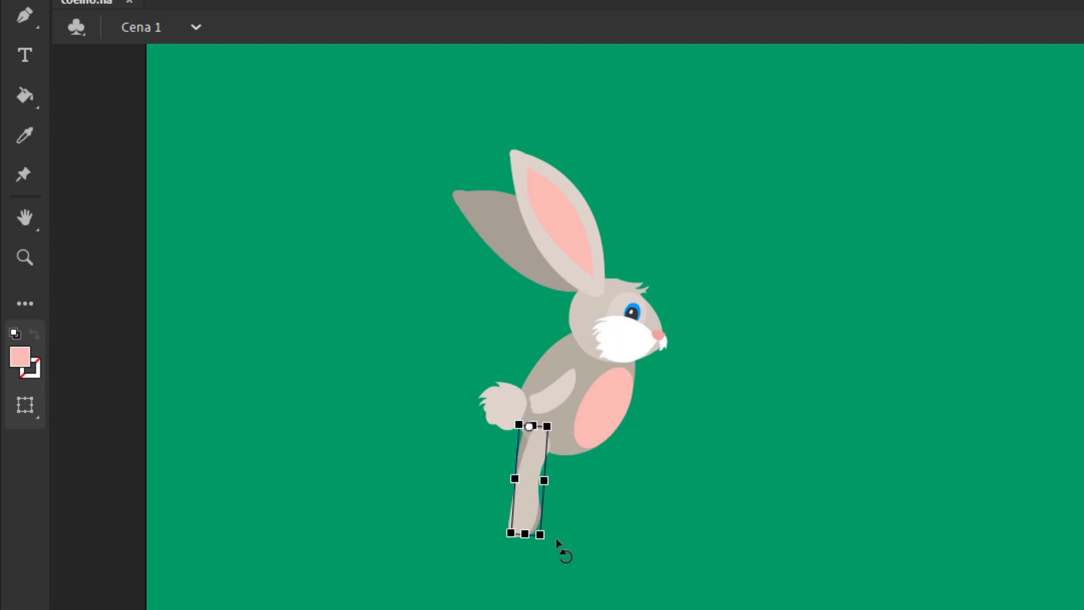
left_click_drag(552, 538, 548, 538)
left_click(705, 491)
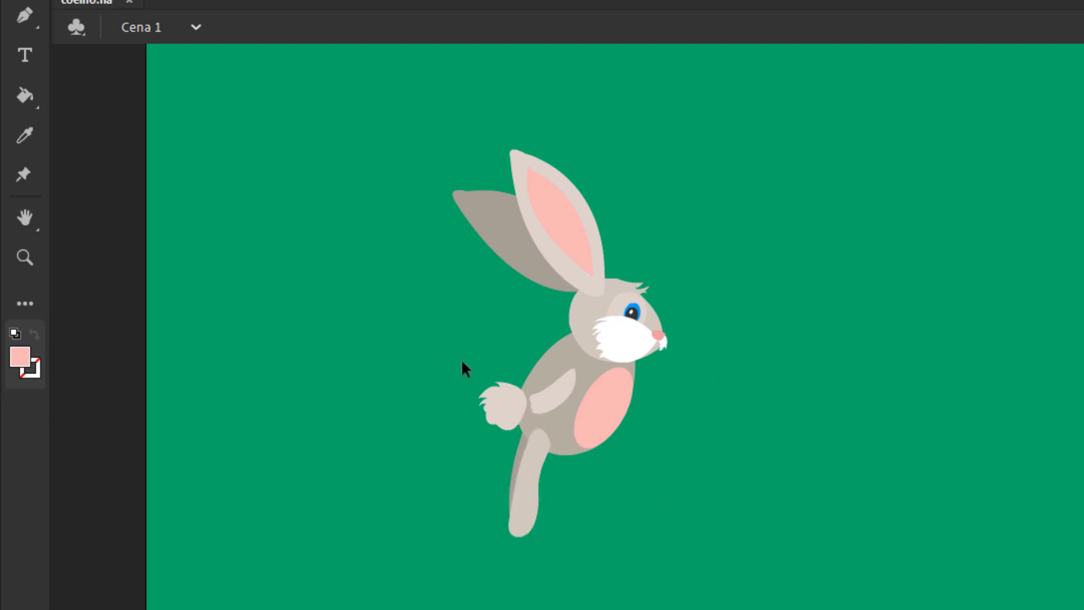
Step: Tilt the tail slightly downward and rotate the near arm to a steeper, more downward angle
left_click(506, 412)
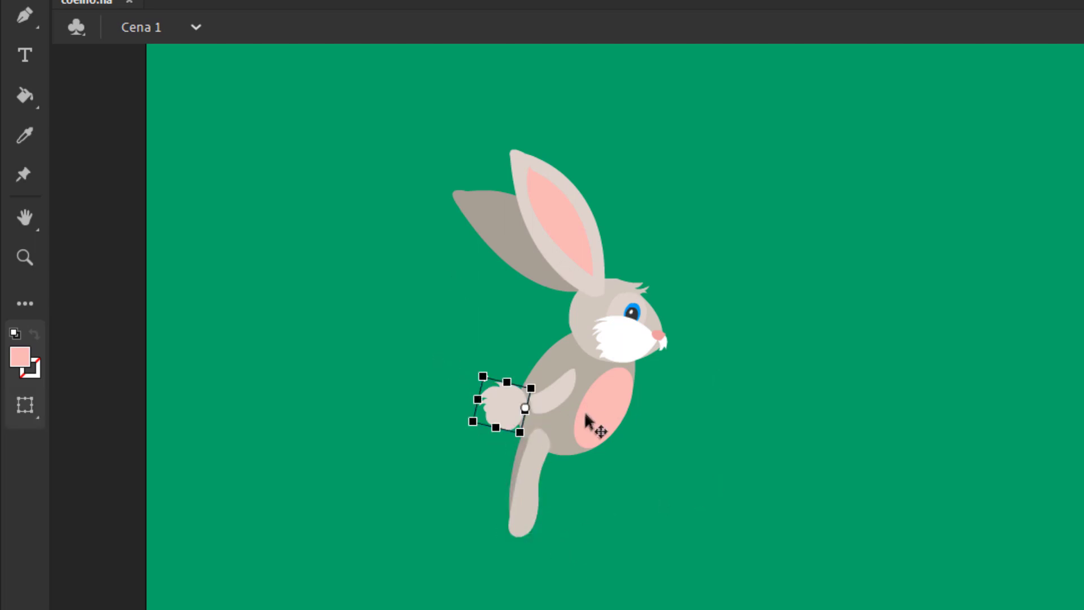
left_click_drag(479, 376, 472, 390)
left_click(779, 446)
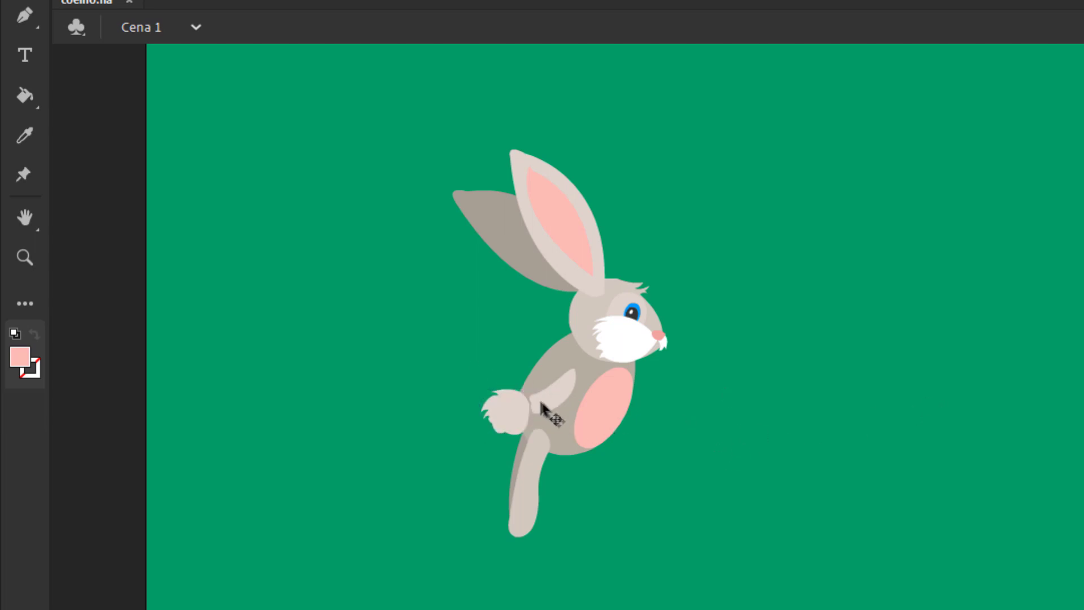
left_click(555, 435)
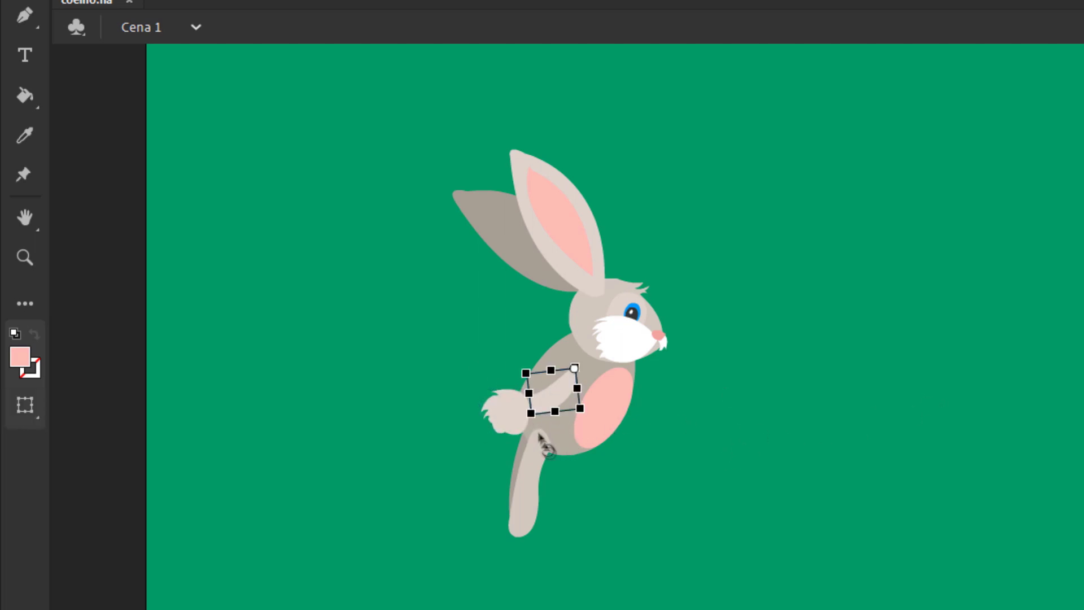
left_click_drag(544, 435, 550, 447)
left_click(695, 520)
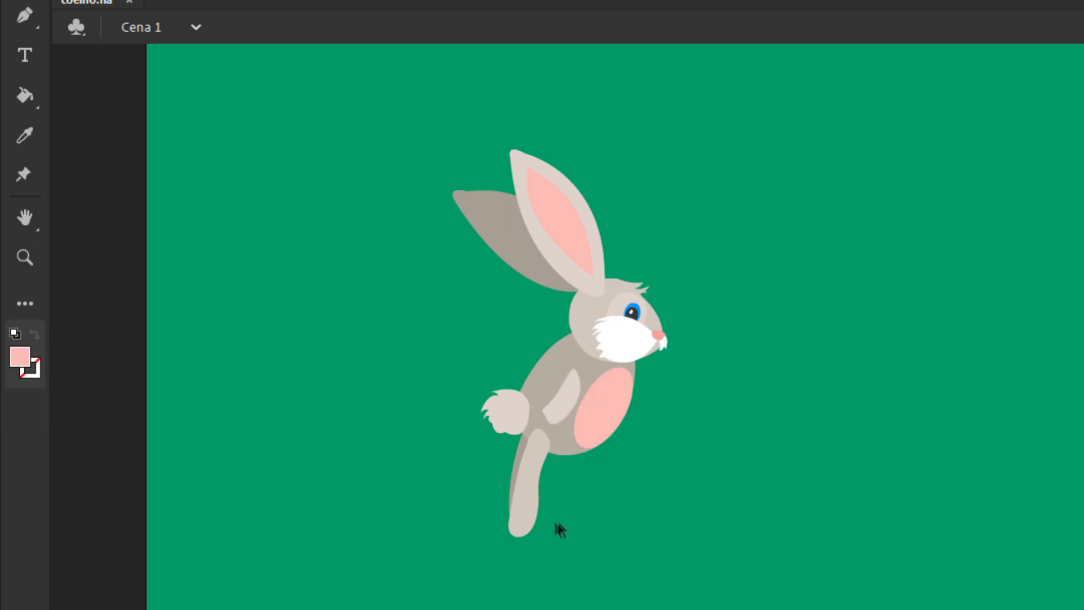
Step: Swing the near leg slightly backward and rotate the body a little more upright
left_click(528, 526)
left_click_drag(549, 557, 541, 557)
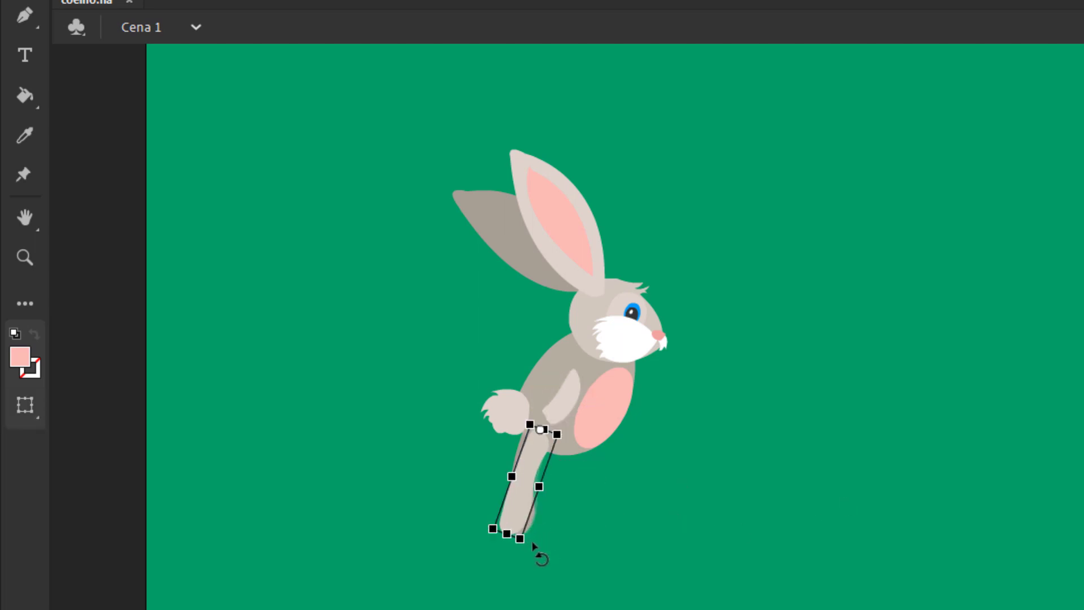
left_click(695, 482)
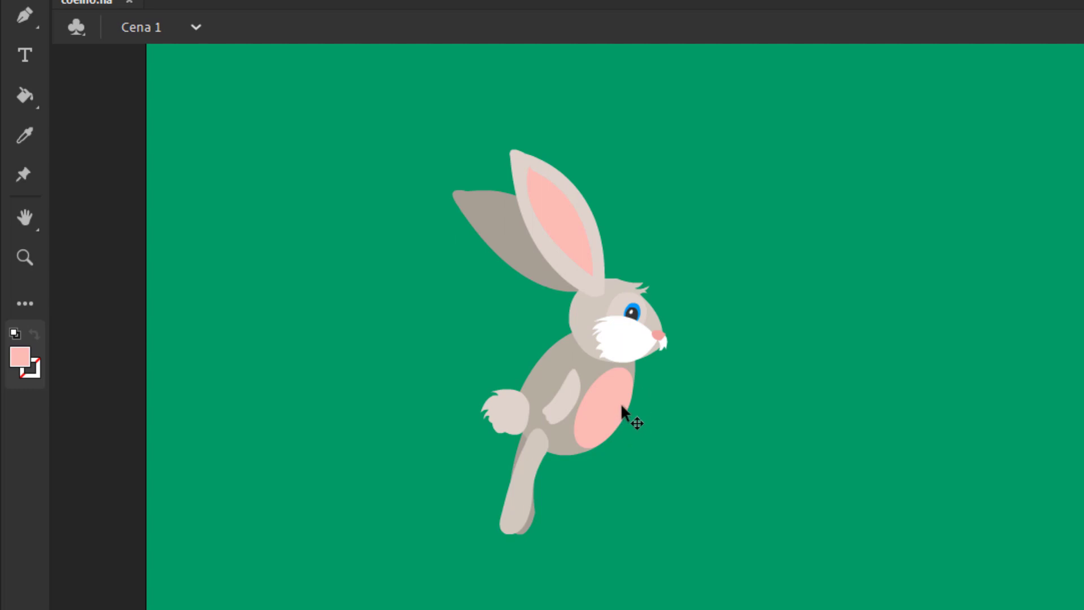
left_click(631, 405)
left_click_drag(669, 341, 673, 327)
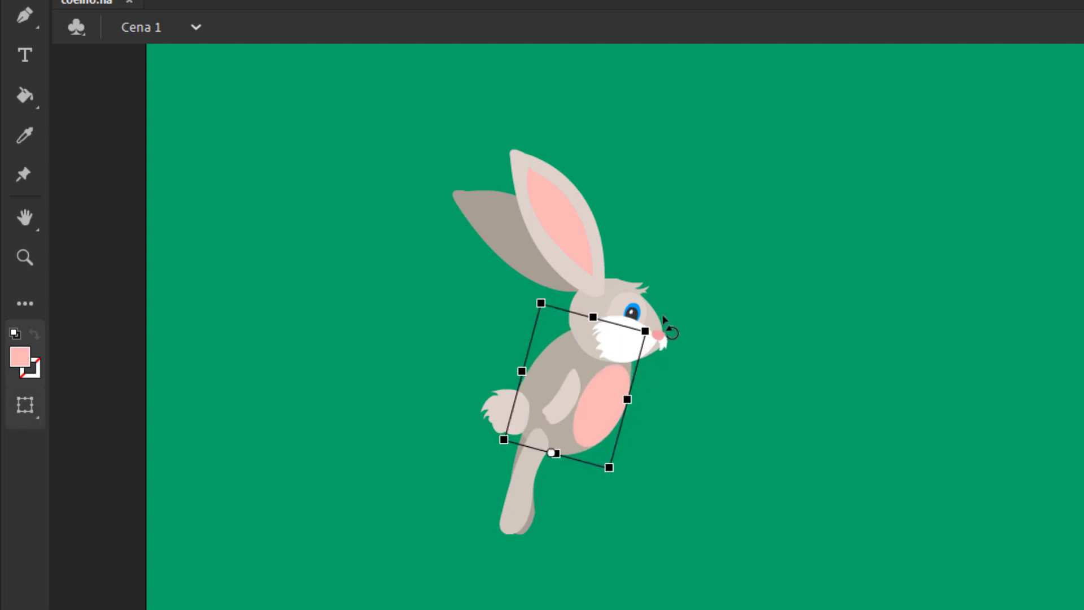
left_click(681, 322)
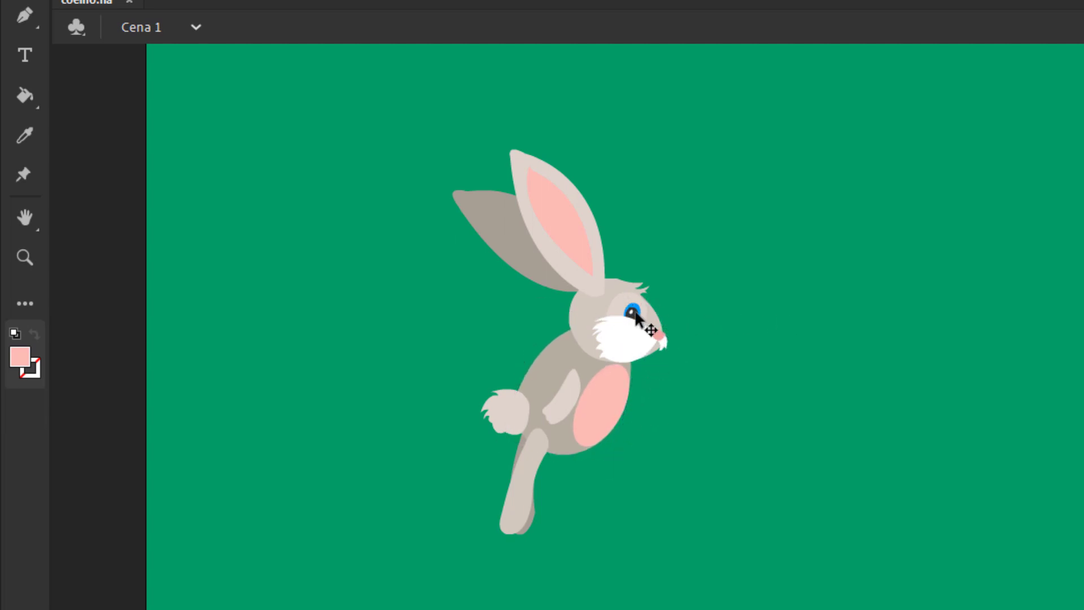
Step: Rotate the head to look upward, reposition it on the neck, and tilt the tail slightly further down
left_click(644, 326)
left_click_drag(697, 310, 623, 240)
left_click_drag(622, 278, 650, 296)
key("Down")
key("Down")
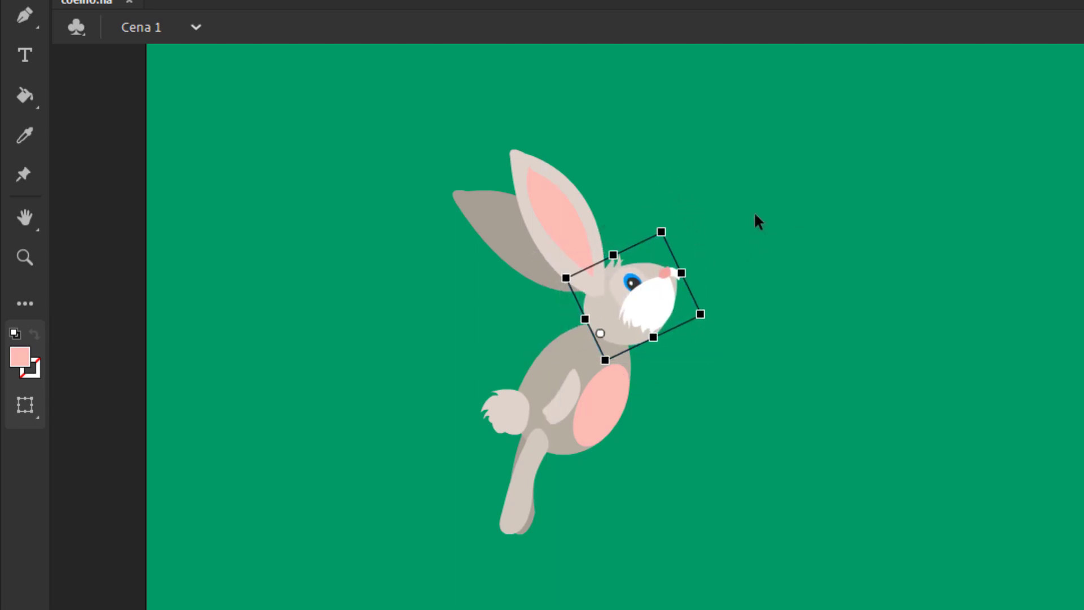
left_click(500, 416)
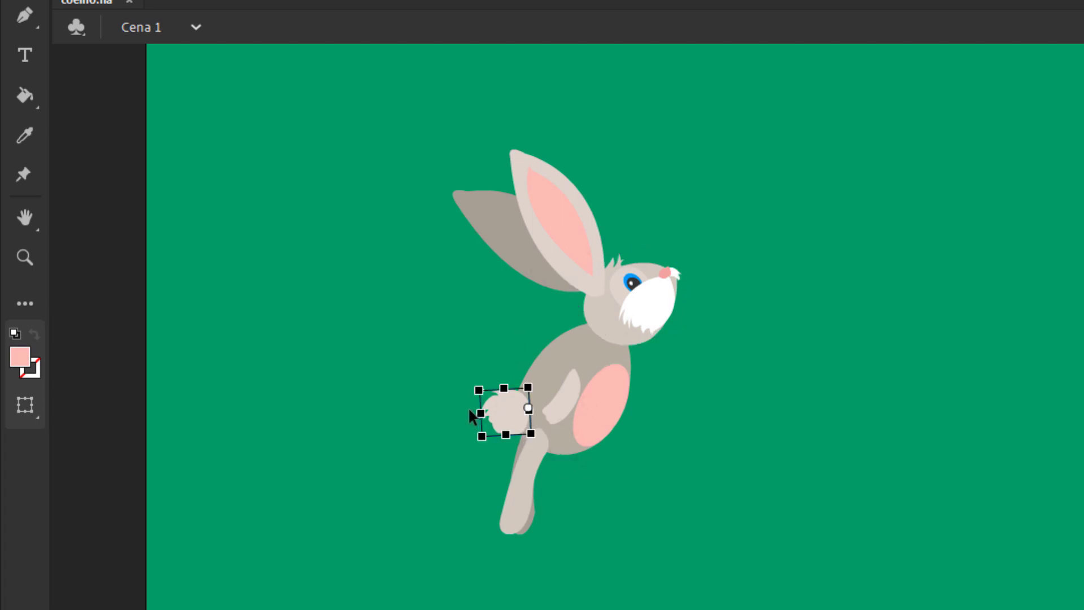
left_click_drag(469, 411, 471, 425)
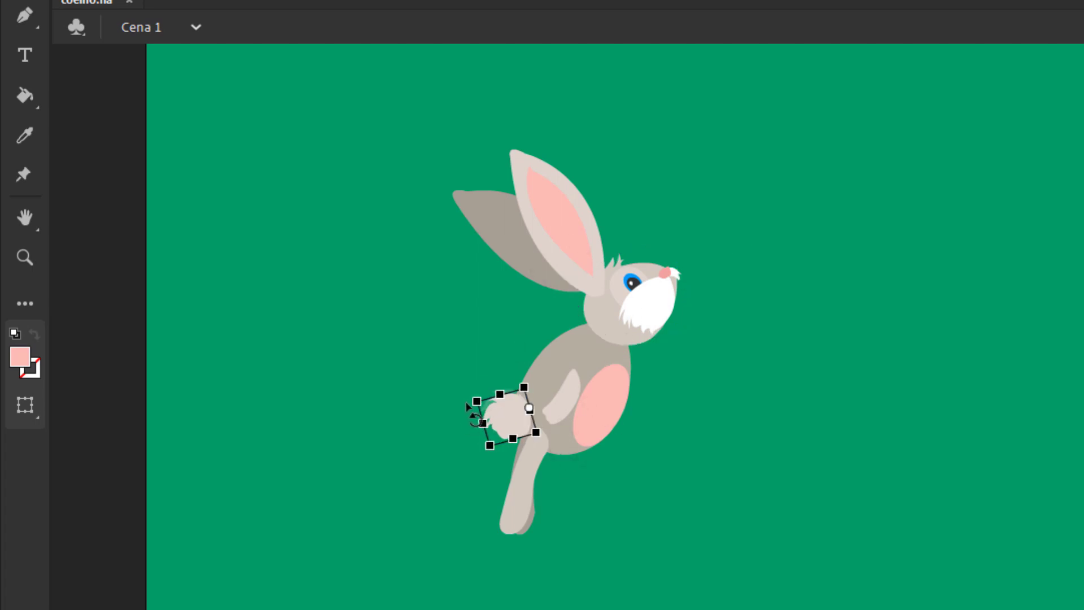
Step: Swing both ears back so they trail nearly horizontally behind the head, and play back the animation
left_click(567, 210)
left_click_drag(522, 170, 464, 301)
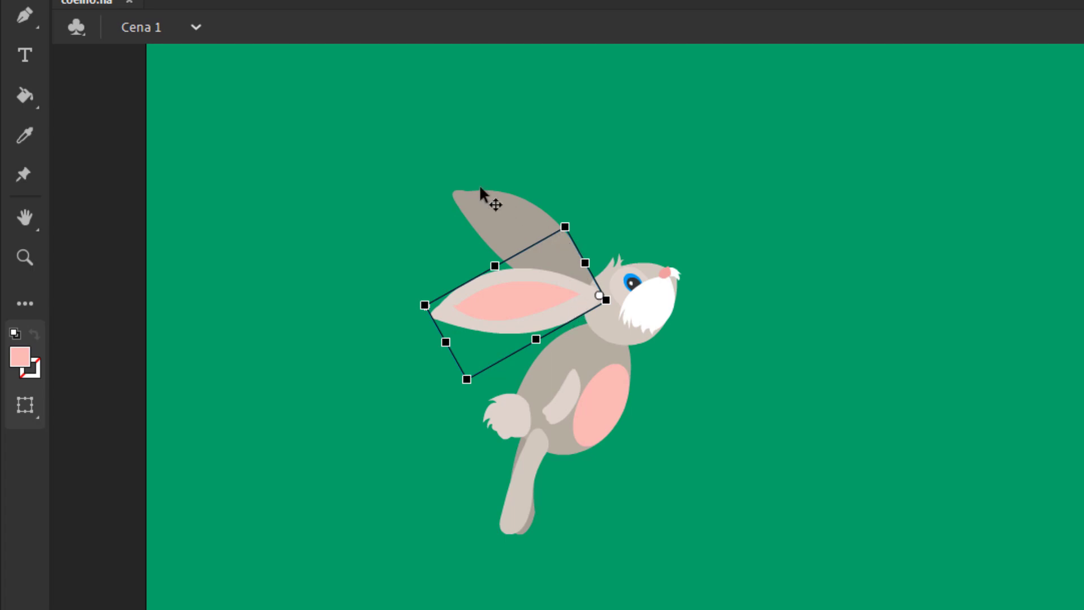
left_click(518, 197)
left_click_drag(471, 163, 428, 310)
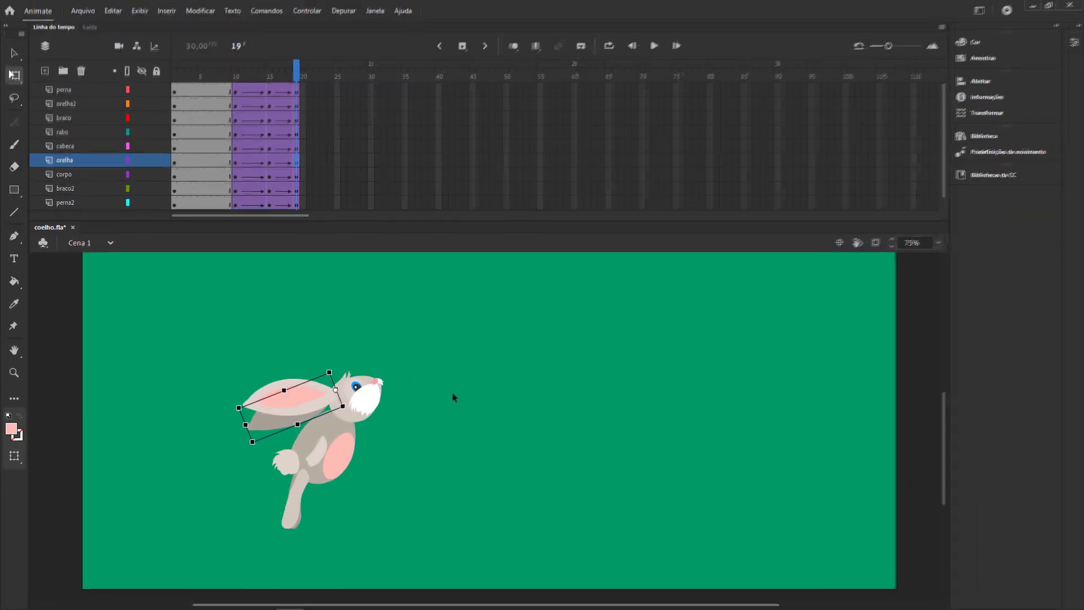
left_click(809, 302)
left_click_drag(297, 78, 310, 134)
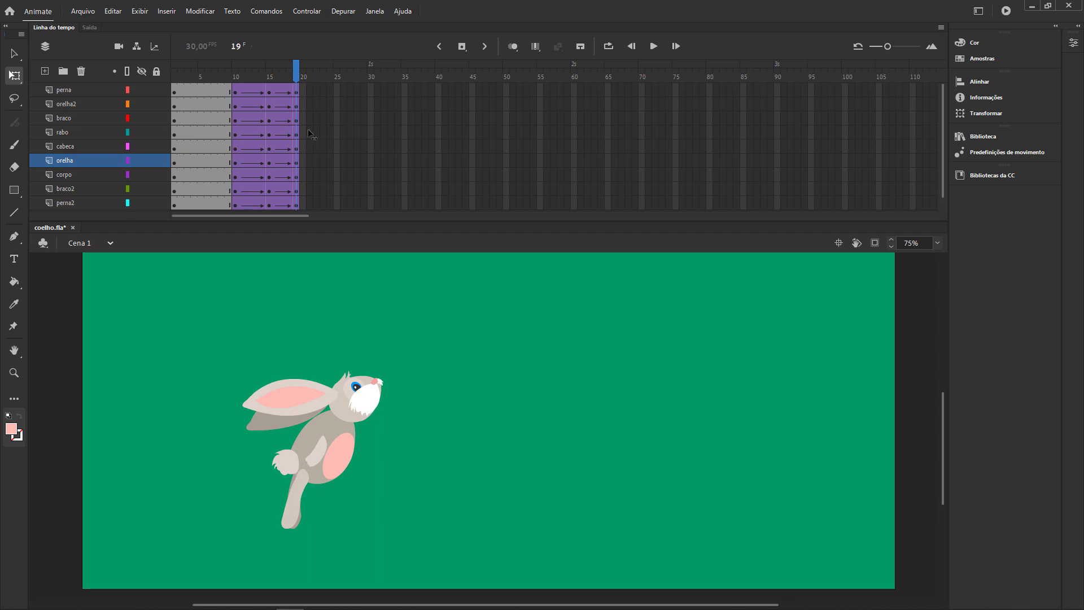
key("Return")
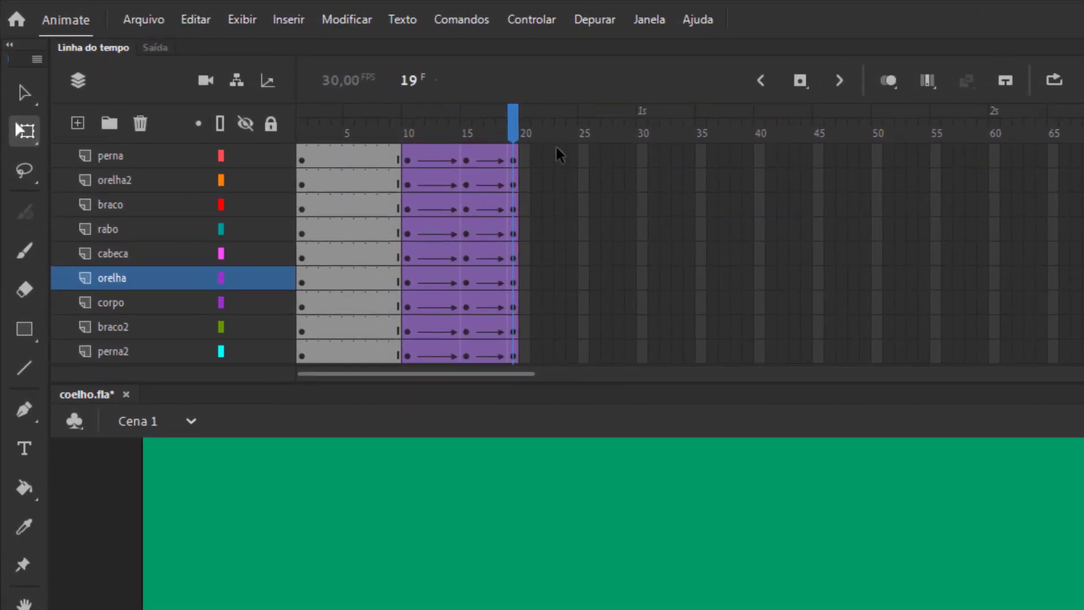
Step: Insert keyframes at frame 23 on all layers and move the whole rabbit further up and to the right
left_click(559, 155)
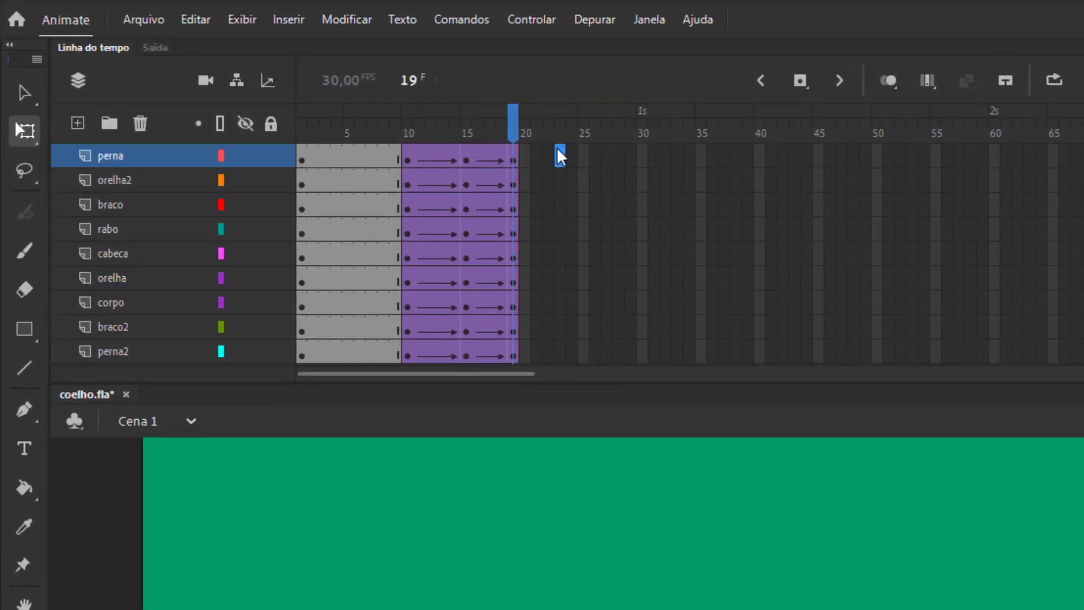
left_click(558, 356, "shift")
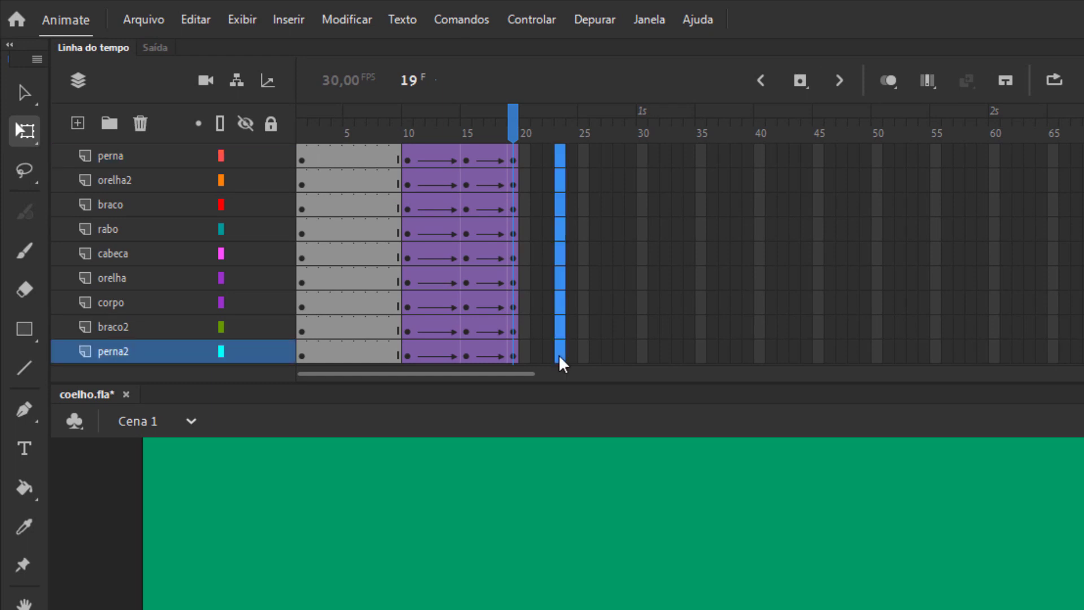
right_click(559, 357)
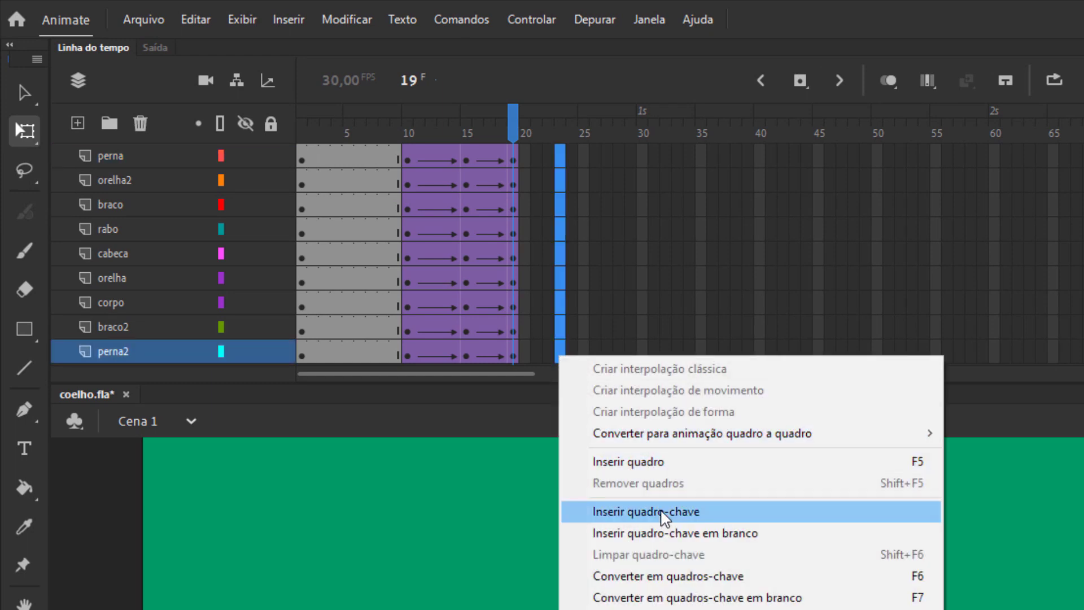
left_click(673, 518)
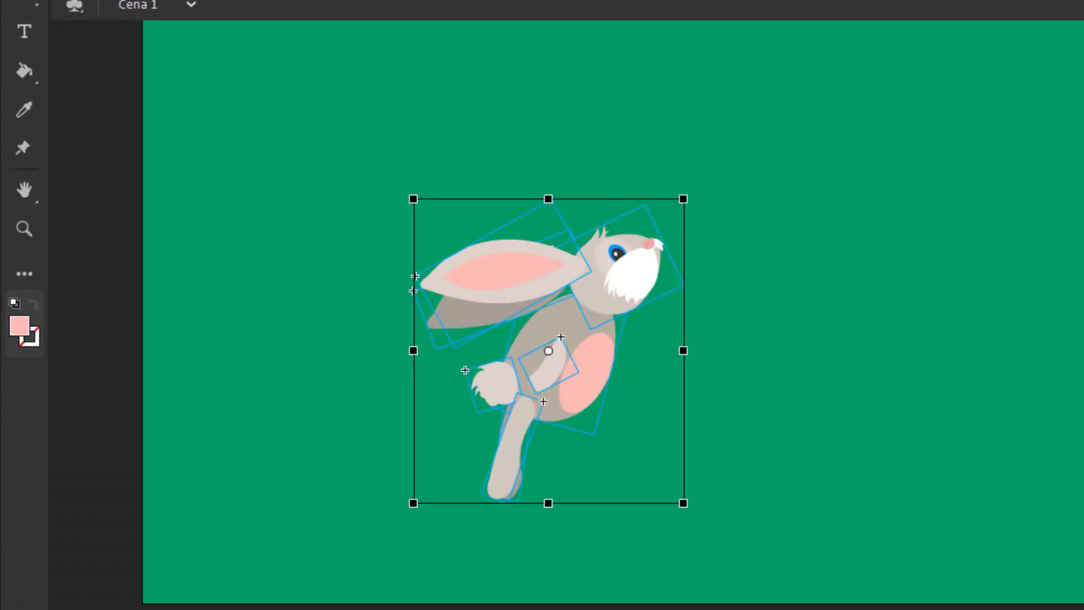
left_click_drag(634, 280, 710, 234)
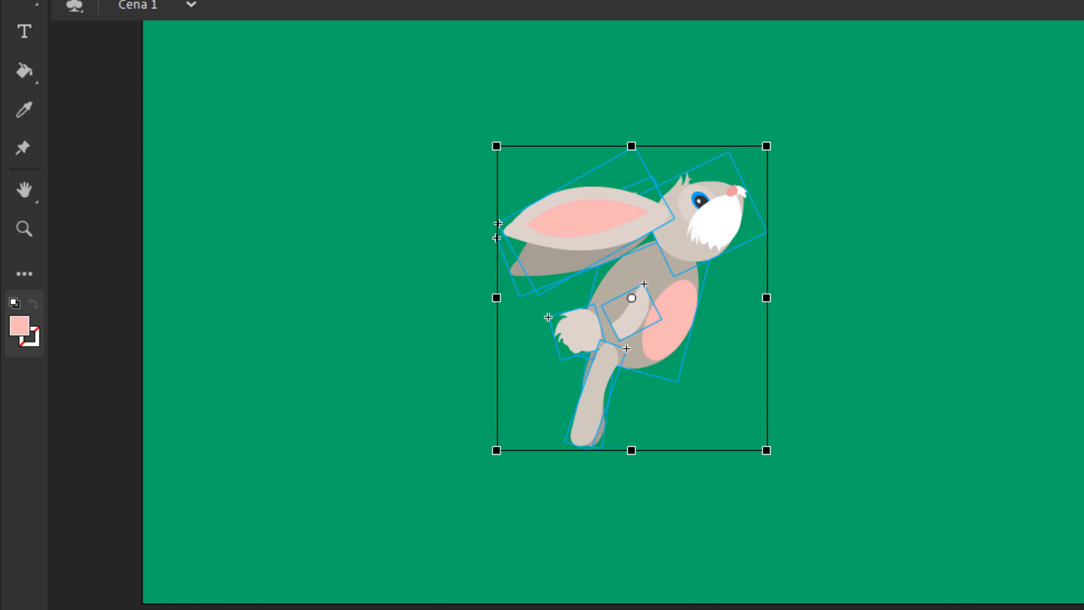
left_click(860, 195)
Step: Rotate the head down to face forward and shift the body slightly down and to the right beneath it
key("q")
left_click(745, 195)
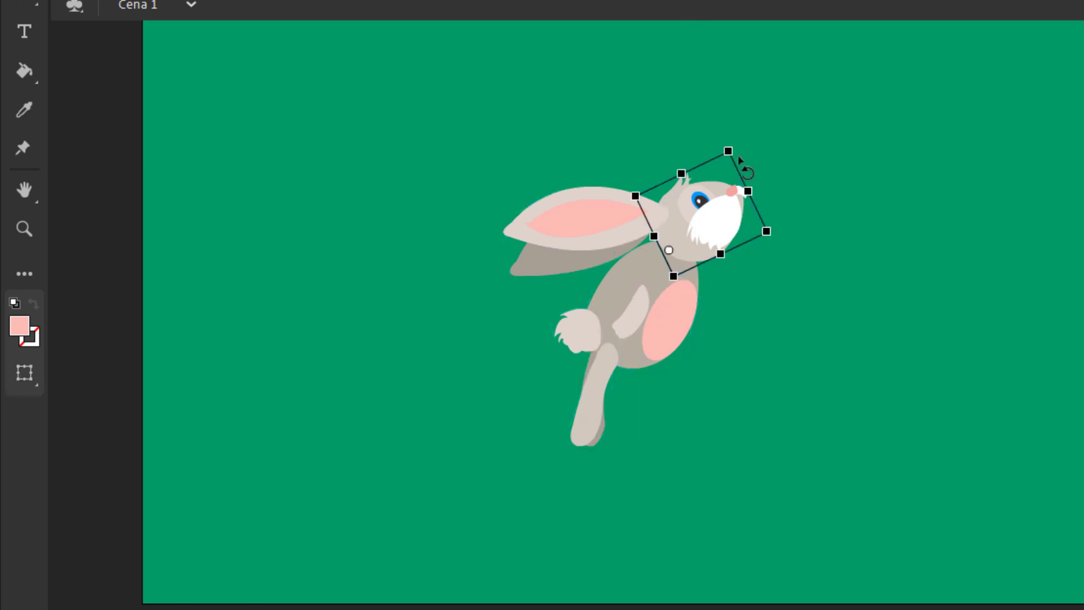
left_click_drag(745, 162, 765, 215)
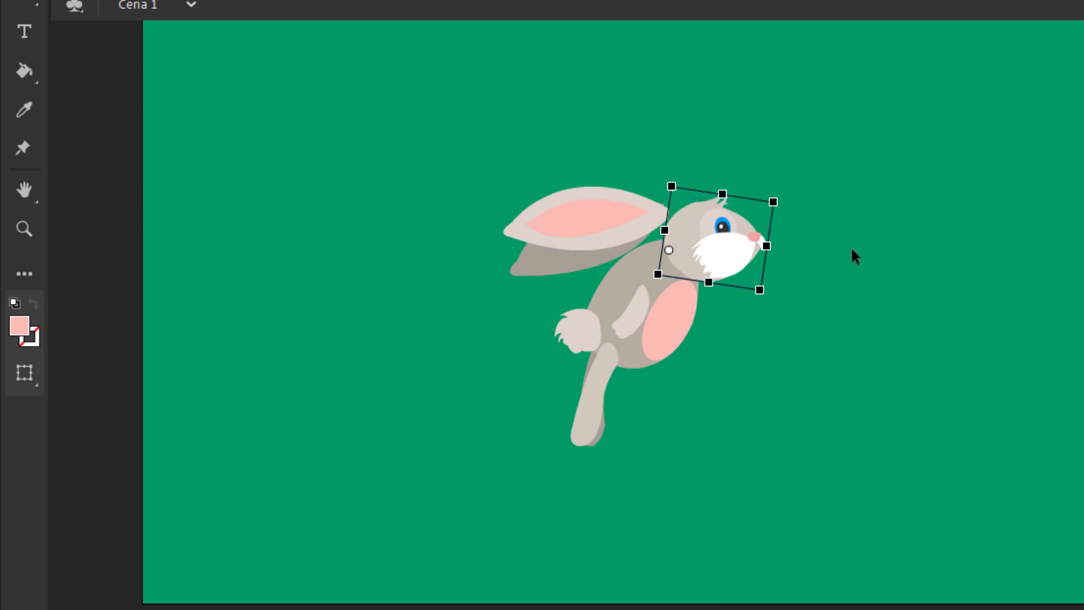
left_click(846, 250)
left_click_drag(680, 317, 686, 324)
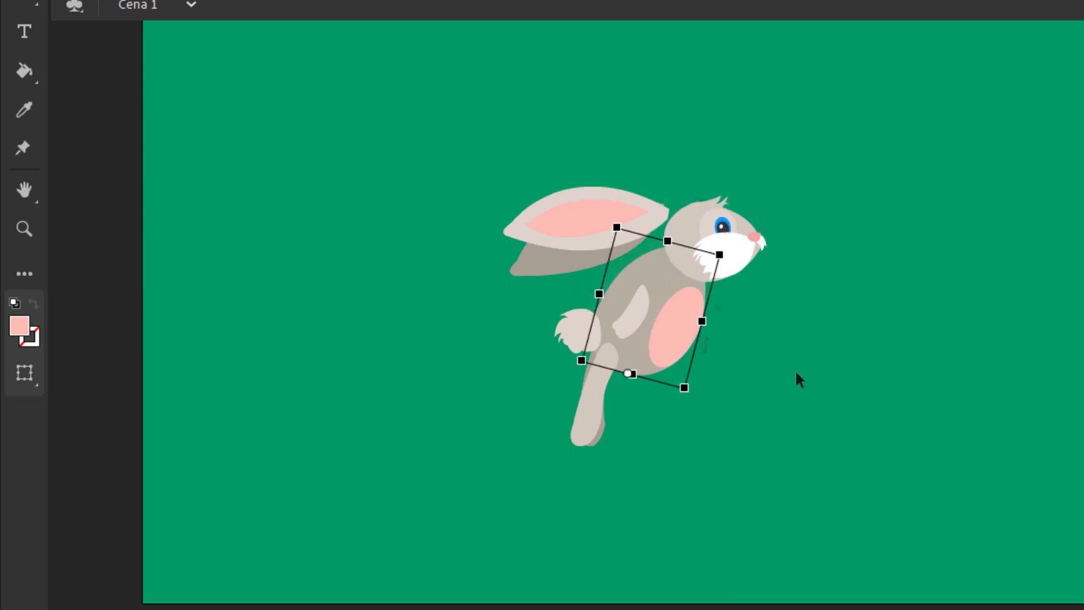
left_click(819, 389)
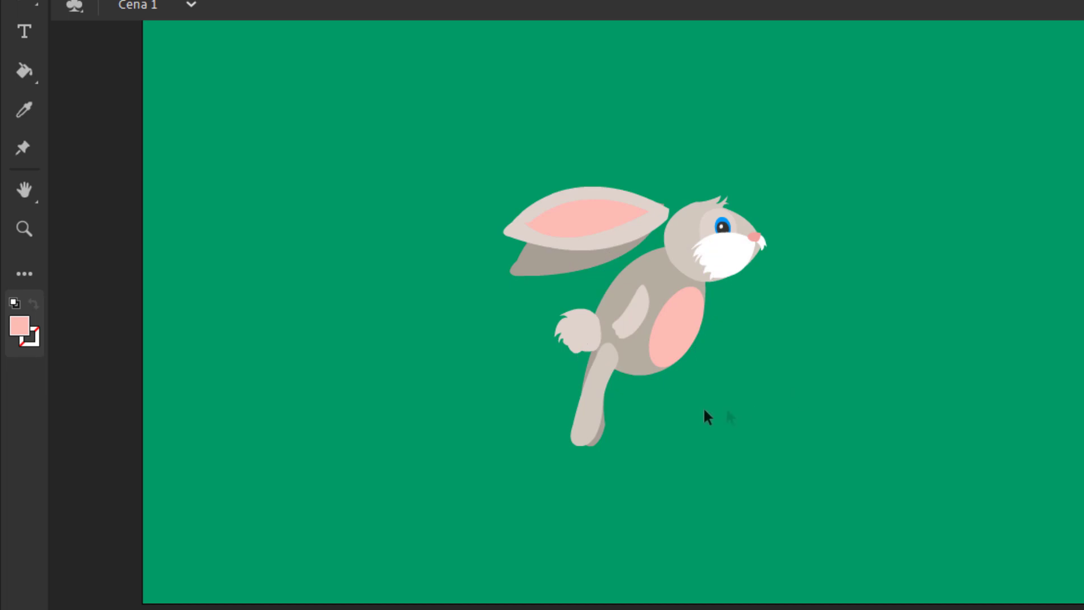
Step: Swing the near leg backward around the hip so it stretches diagonally behind the body
key("q")
left_click(615, 360)
left_click_drag(552, 452, 519, 430)
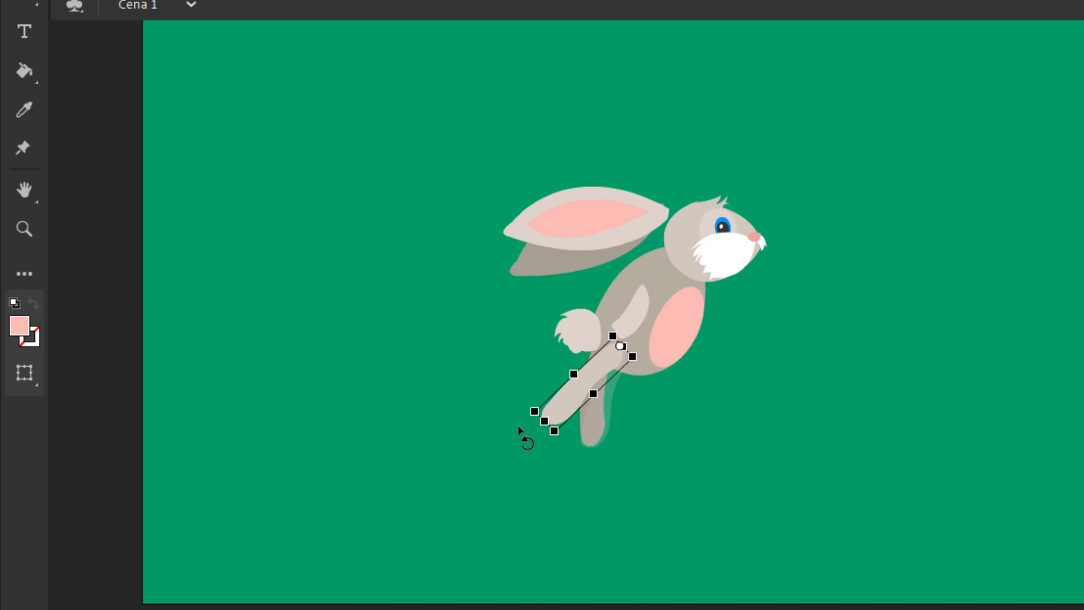
key("v")
left_click(706, 462)
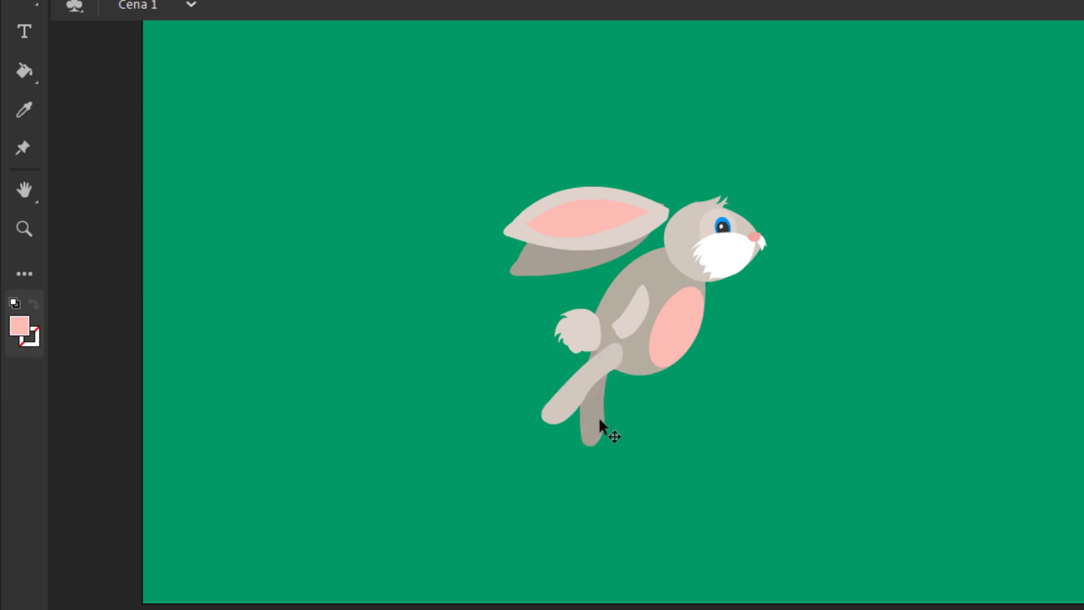
Step: Move the far leg forward under the belly and rotate it slightly backward
key("q")
left_click(598, 416)
left_click_drag(623, 422, 628, 426)
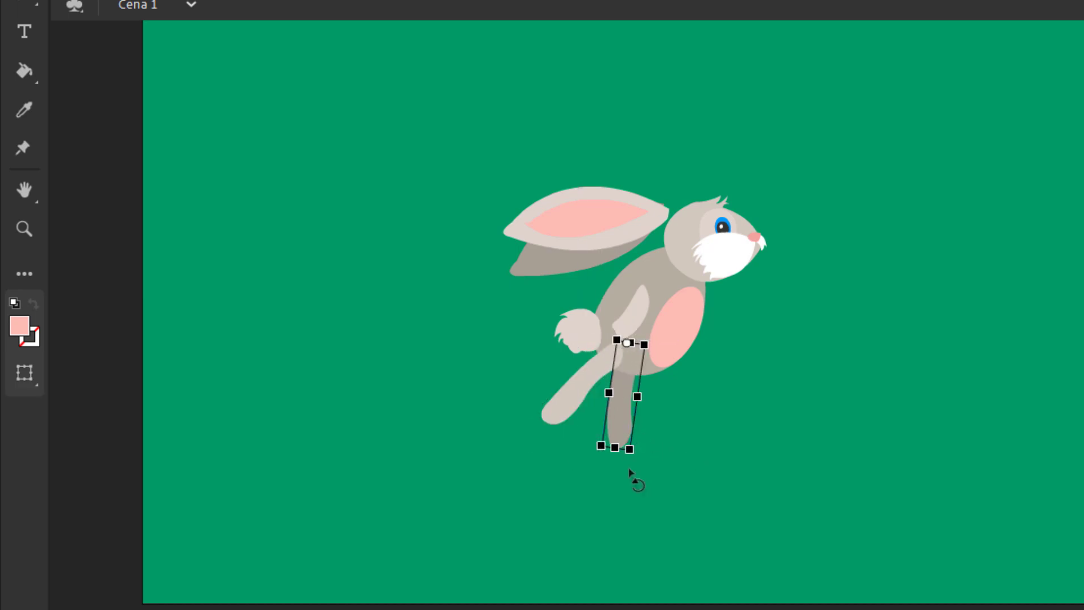
left_click_drag(649, 465, 621, 454)
key("v")
left_click(755, 371)
Step: Rotate the near arm backward around the shoulder so it points toward the tail
left_click(628, 313)
key("q")
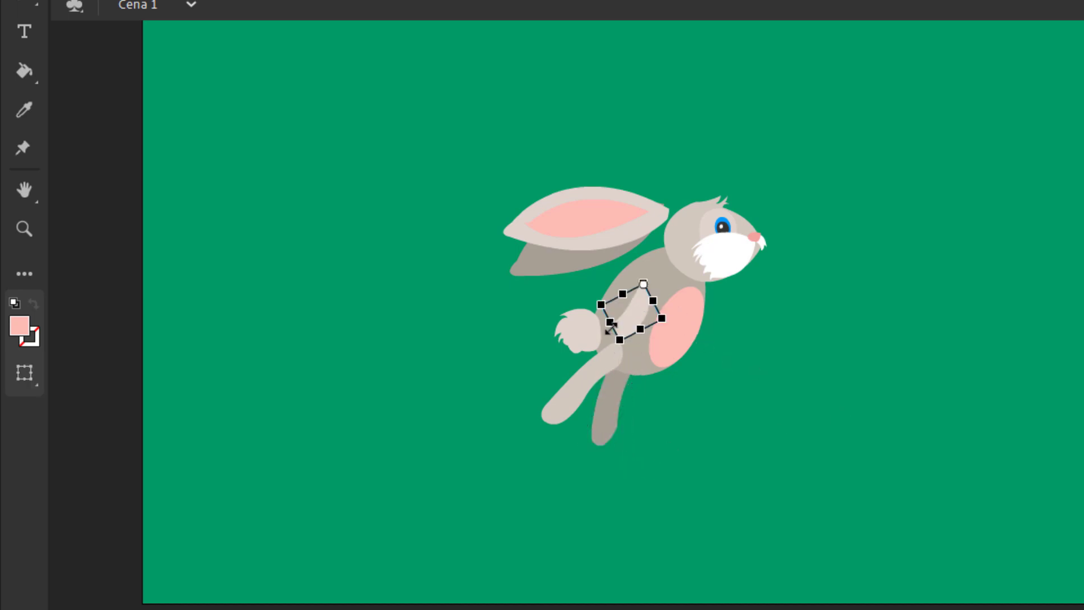
left_click_drag(614, 357, 600, 346)
key("v")
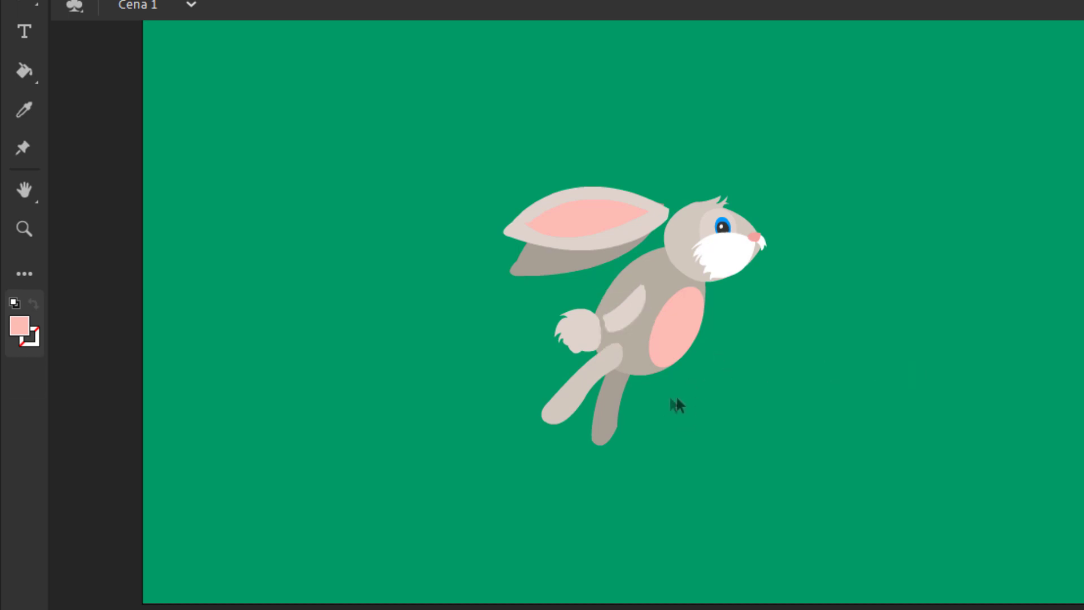
Step: Nudge the tail slightly backward on the rear of the body
left_click(576, 332)
key("q")
left_click_drag(576, 332, 589, 334)
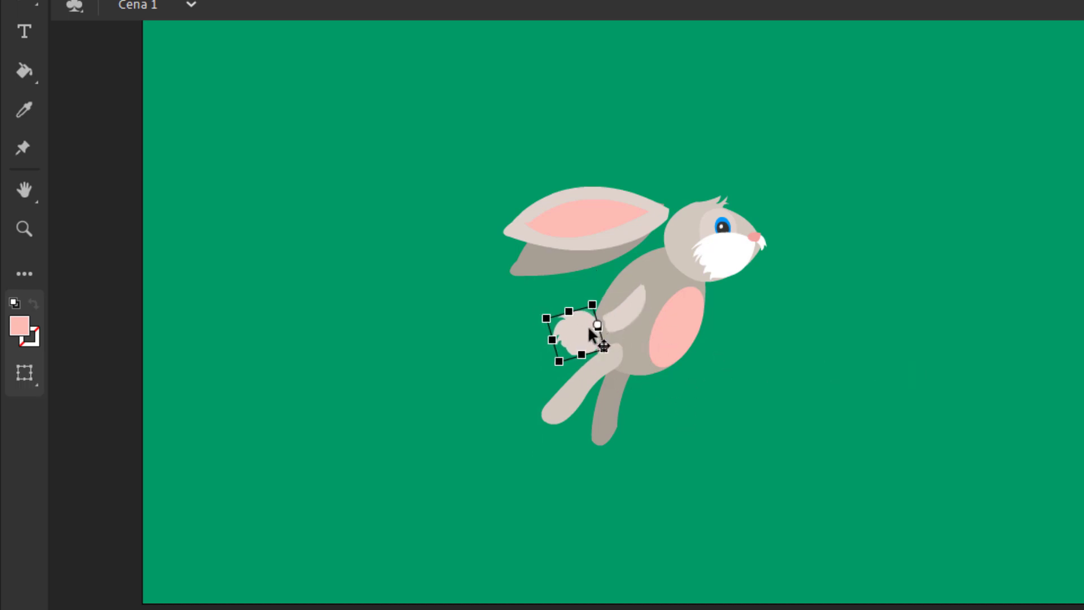
key("v")
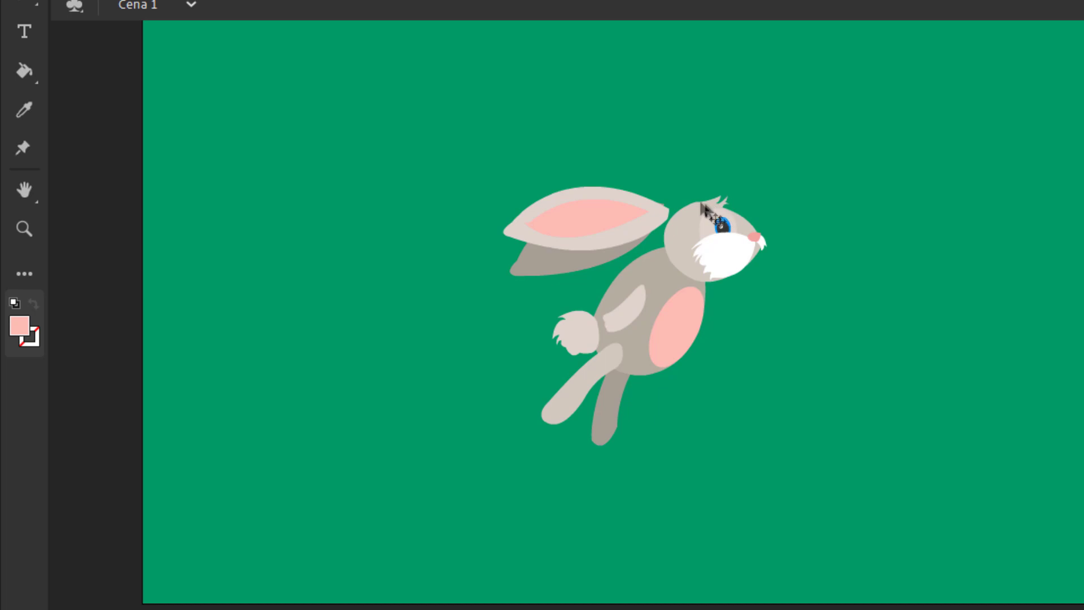
Step: Move the near ear forward onto the head and rotate it slightly downward around its base
left_click(647, 210)
key("q")
left_click_drag(647, 210, 671, 213)
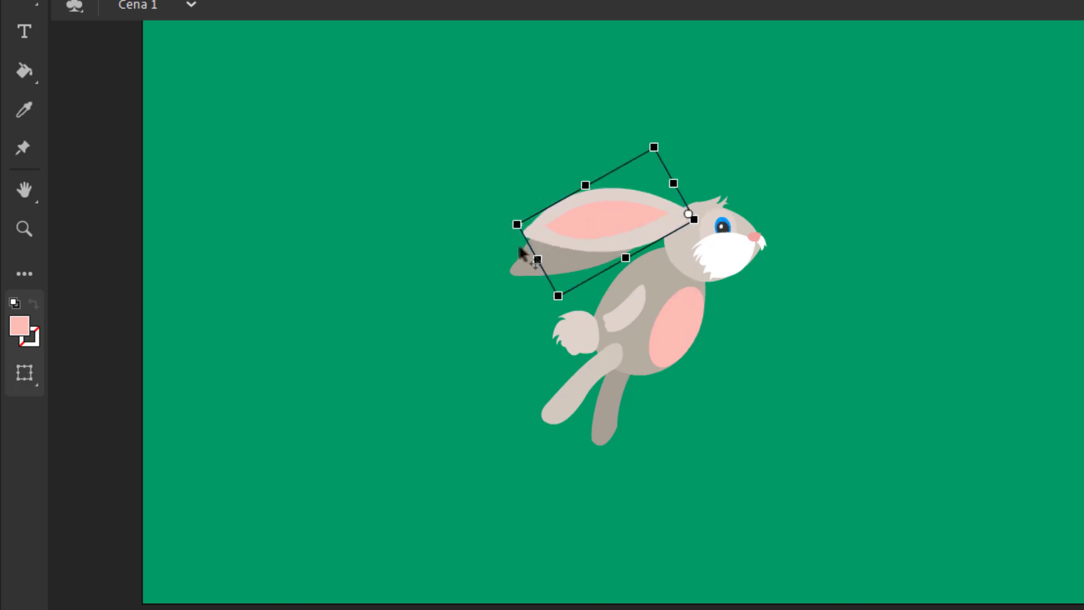
left_click_drag(507, 253, 514, 264)
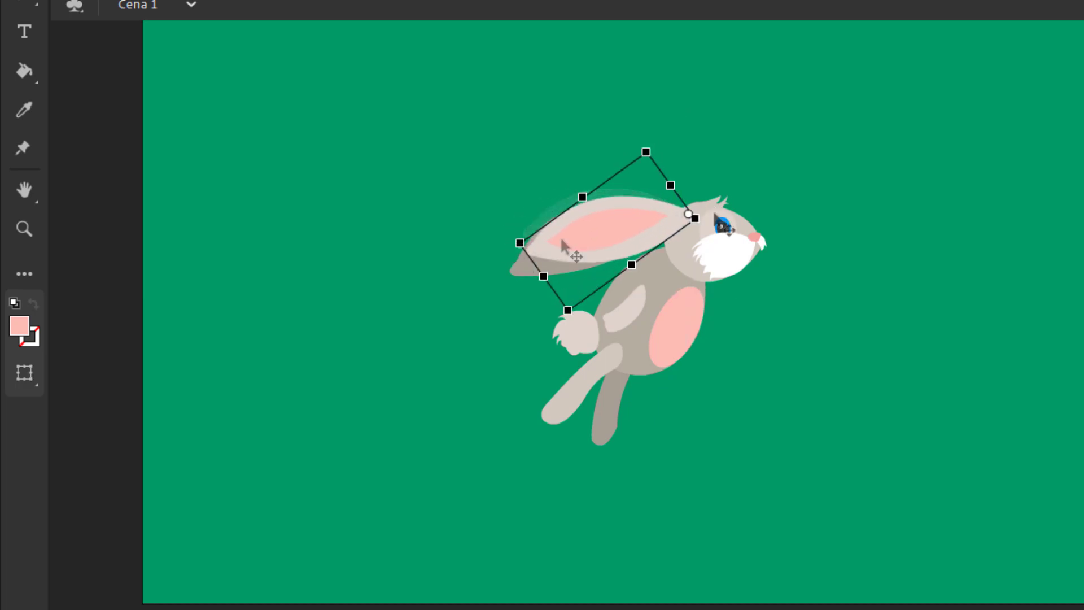
key("v")
Step: Rotate the far ear downward around its base so it shows below the near ear
left_click(518, 270)
key("q")
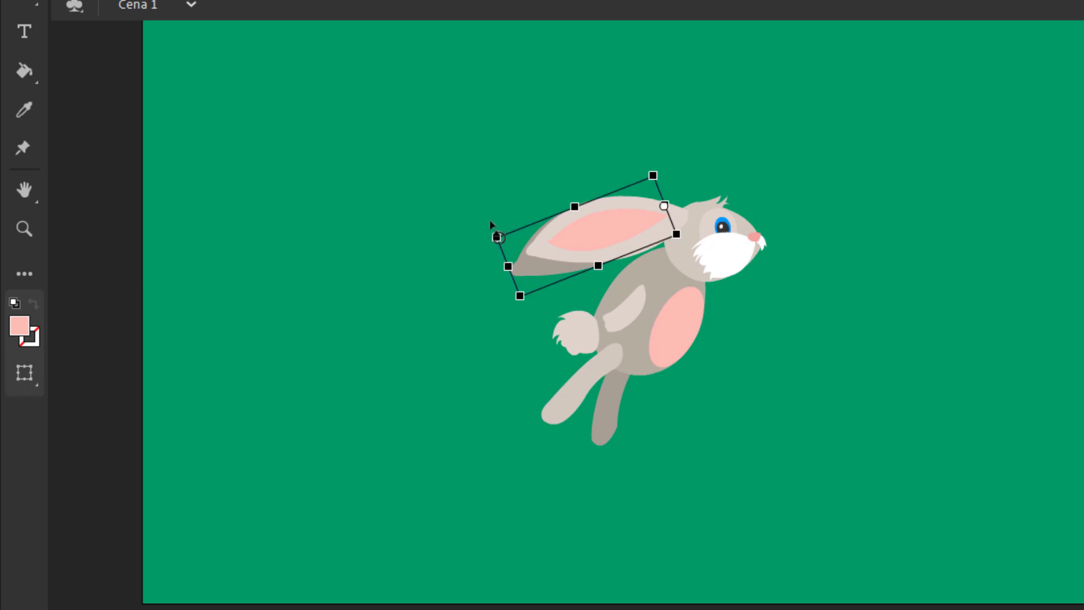
left_click_drag(491, 225, 499, 251)
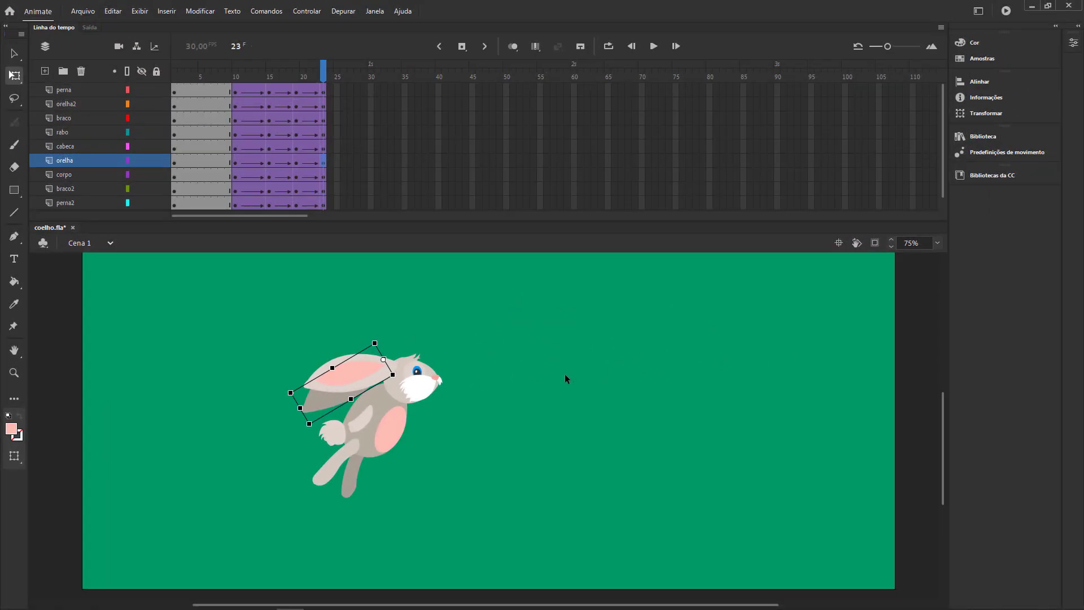
key("v")
Step: Insert keyframes on frame 26 in all layers and move the whole rabbit forward and slightly up
left_click_drag(320, 73, 340, 134)
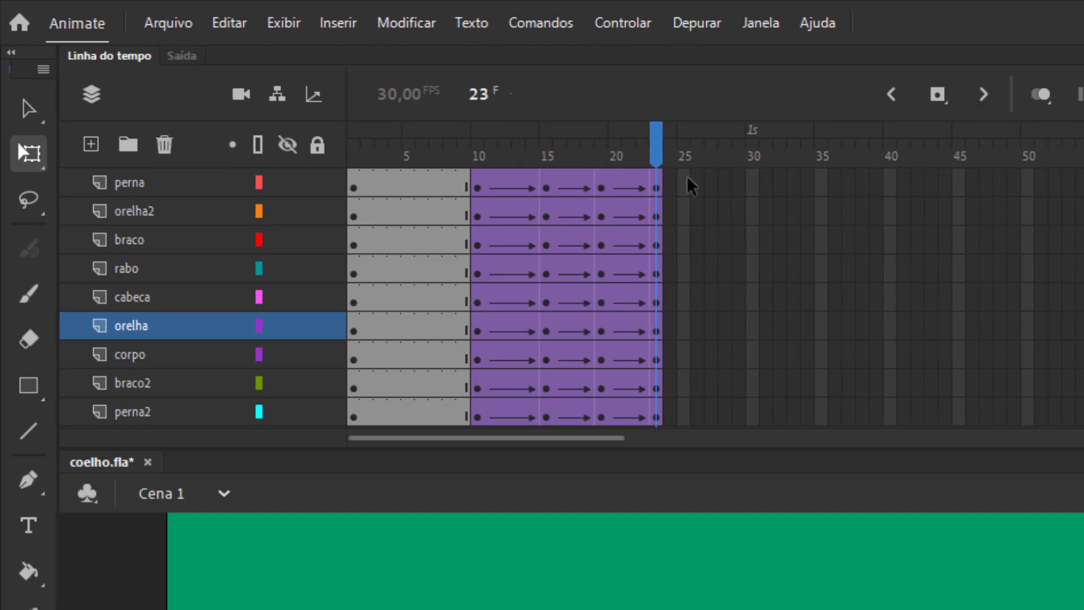
left_click(685, 182)
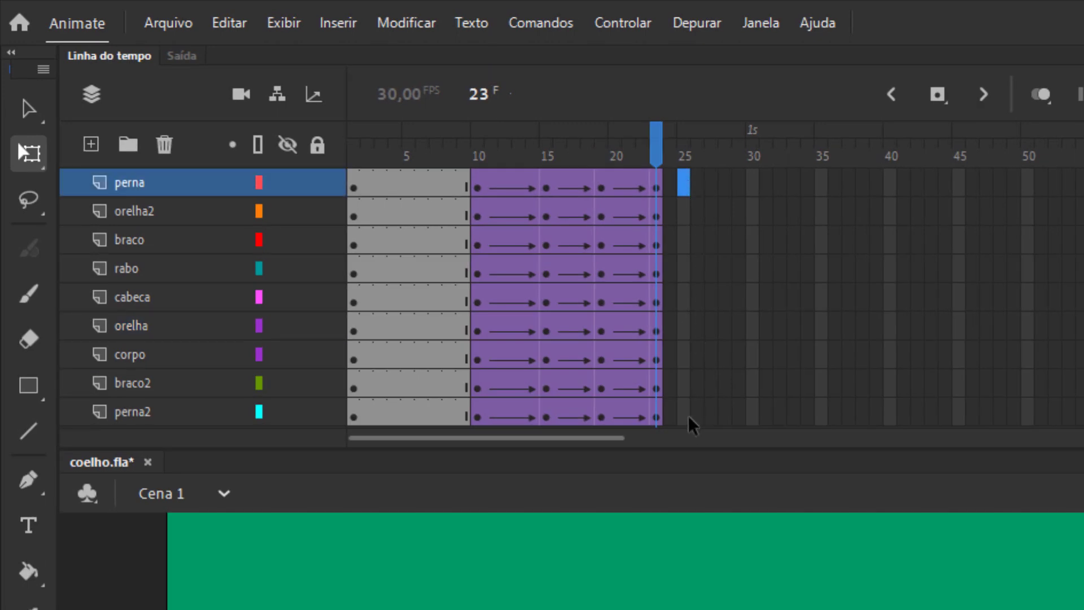
left_click(698, 182)
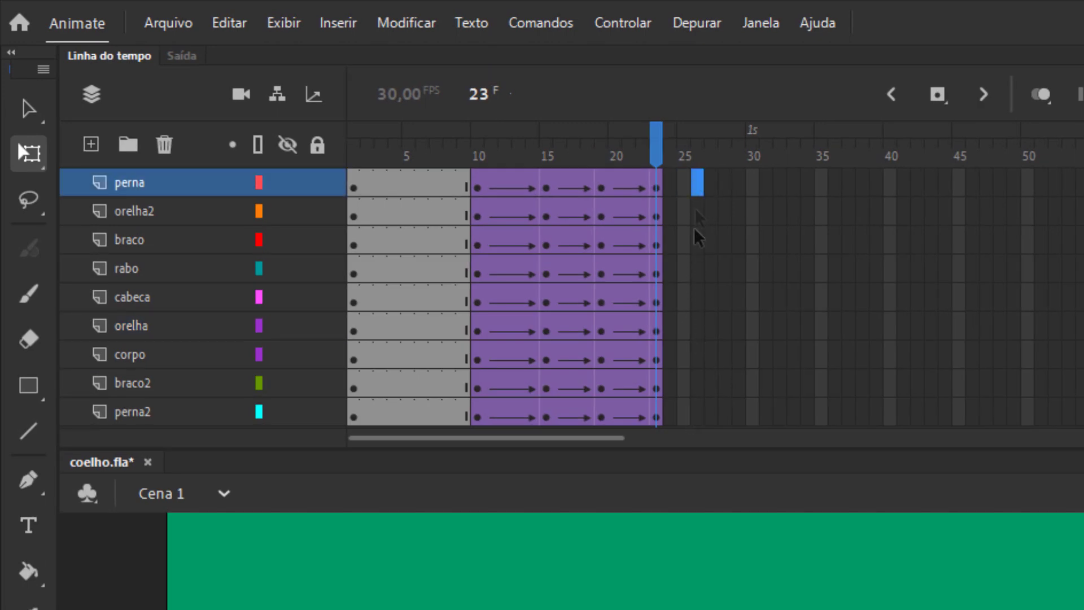
left_click(698, 418, "shift")
right_click(697, 419)
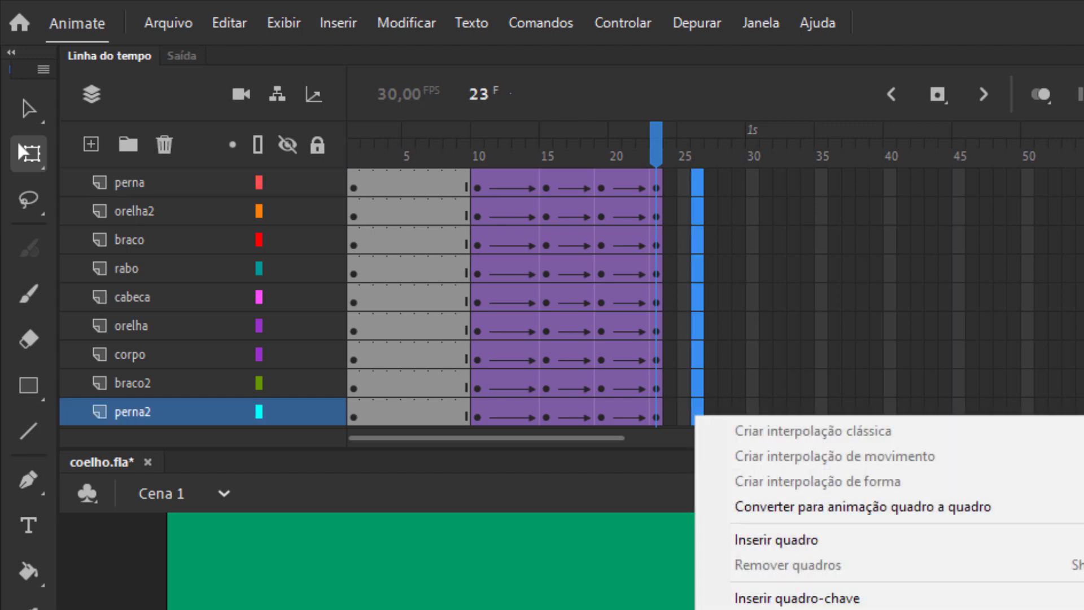
left_click(790, 600)
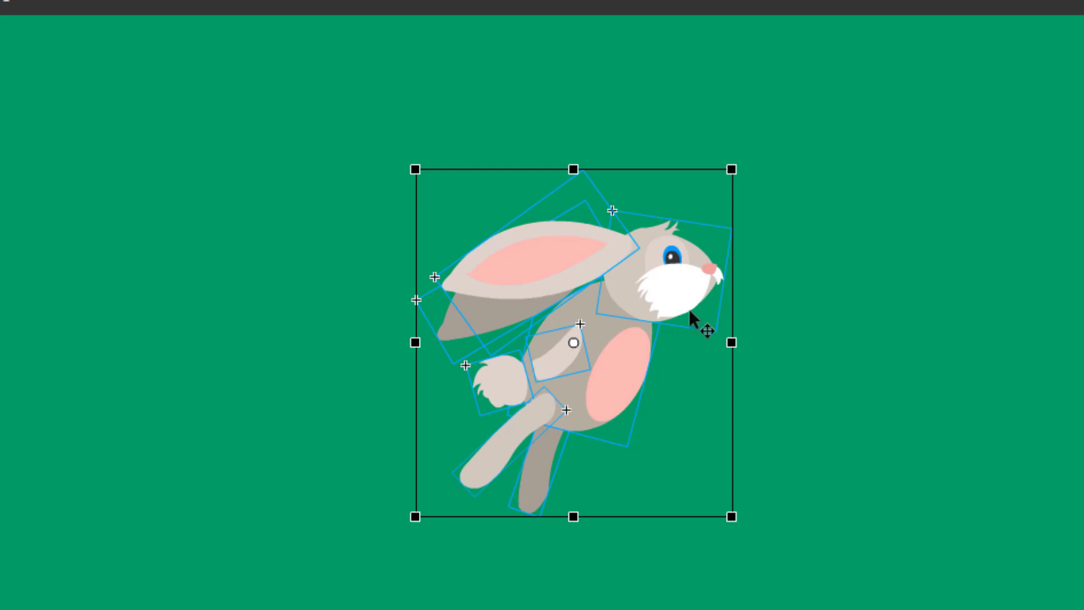
left_click_drag(689, 301, 784, 288)
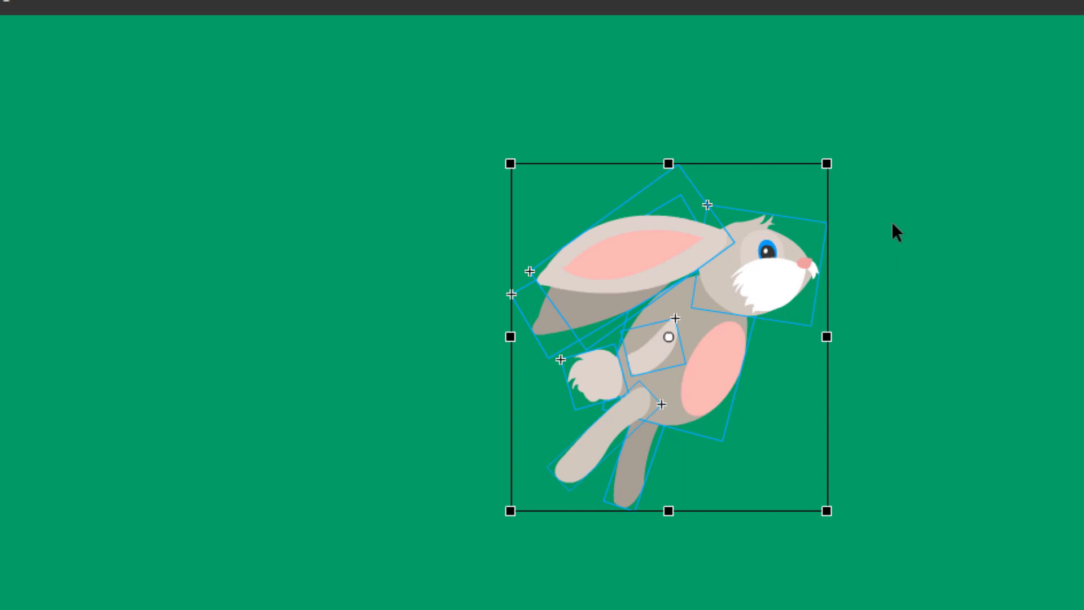
left_click(1002, 271)
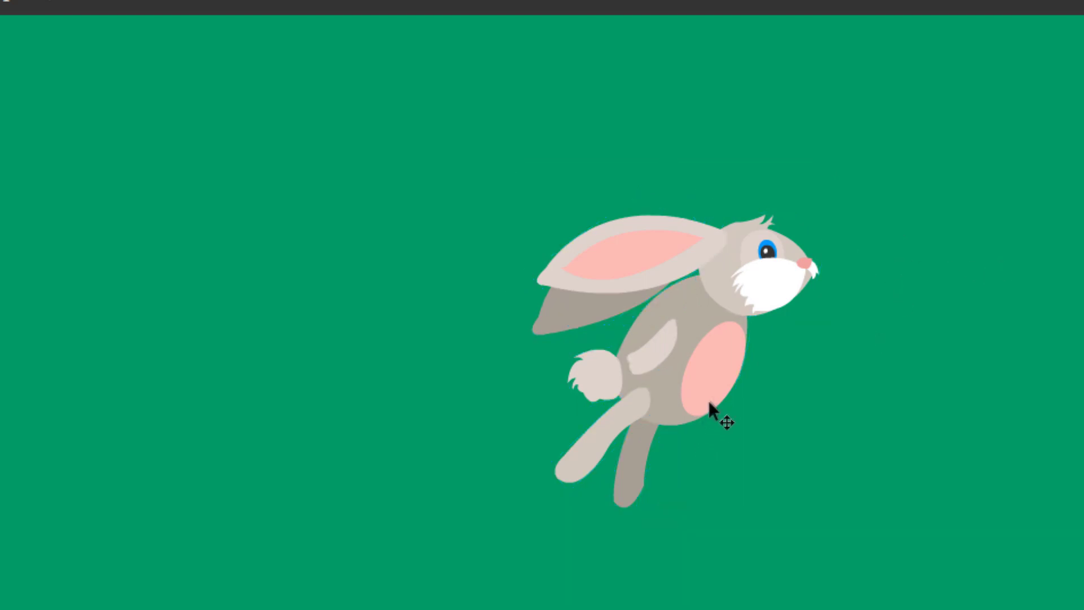
Step: Rotate the body around its base so it leans backward, and move it forward beneath the head
left_click(727, 421)
left_click_drag(734, 452, 813, 460)
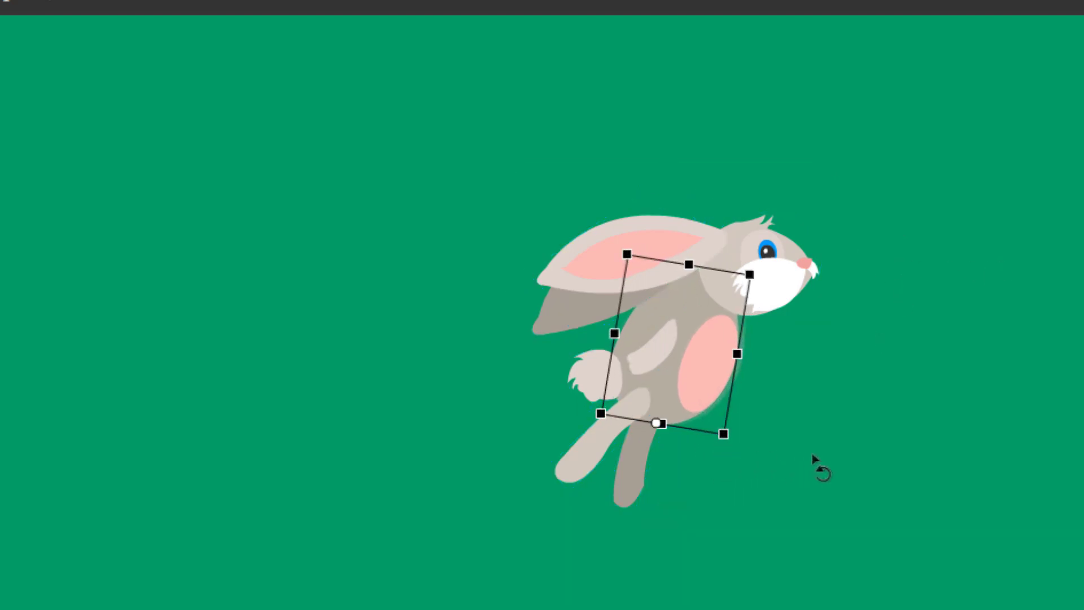
left_click_drag(716, 356, 740, 371)
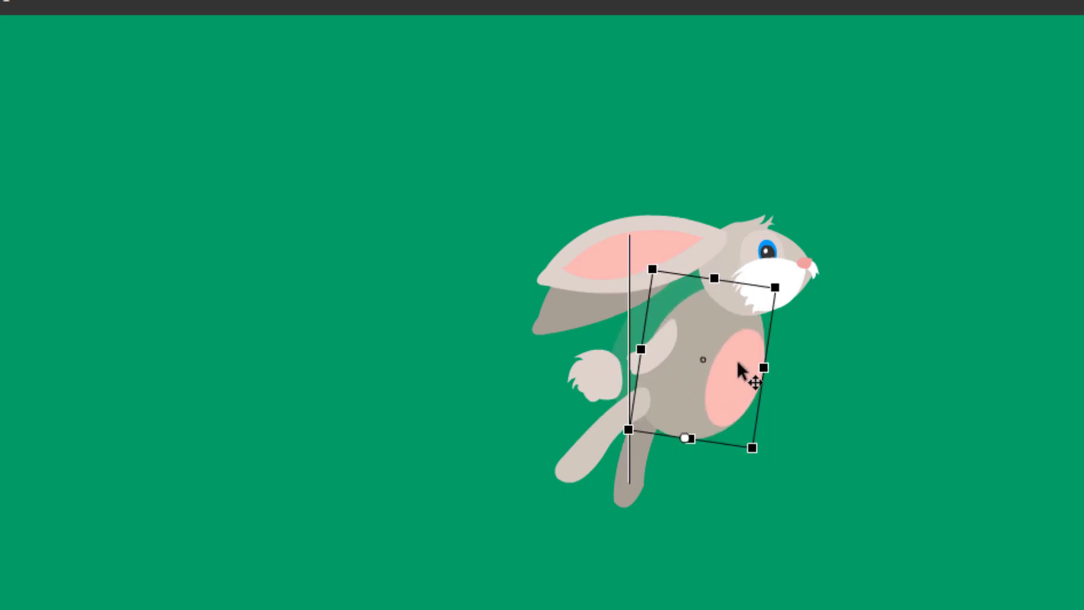
left_click_drag(621, 249, 567, 260)
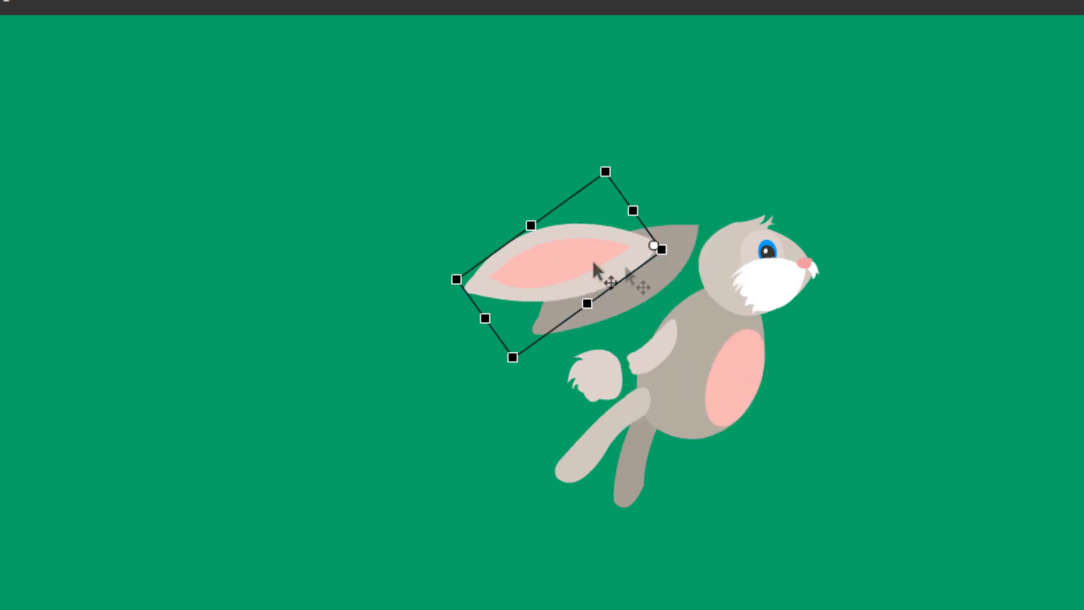
key("ctrl+z")
left_click(729, 383)
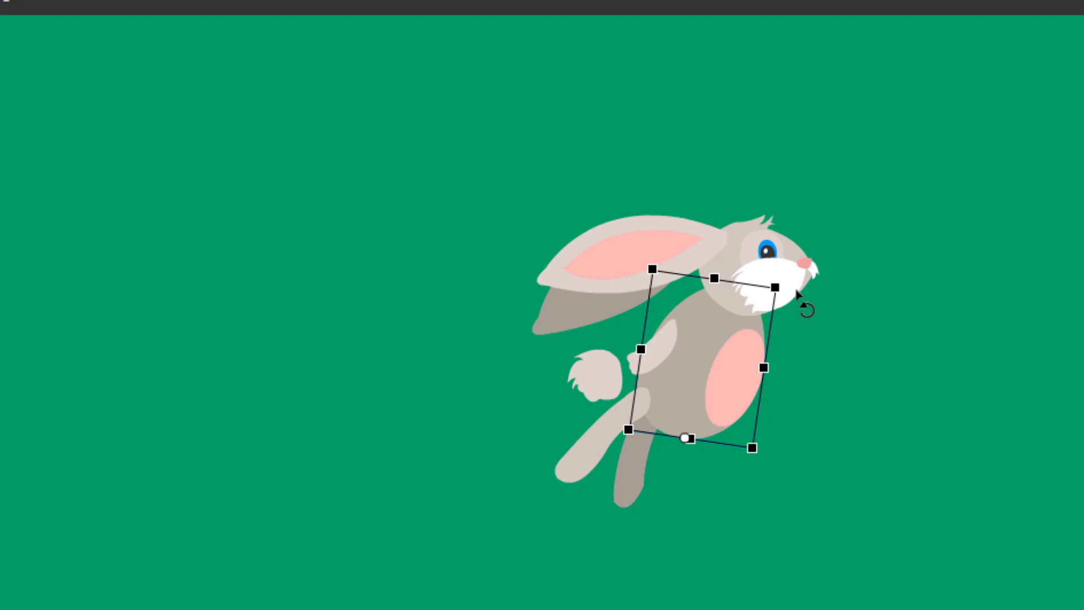
left_click_drag(740, 267, 697, 259)
left_click_drag(686, 376, 760, 384)
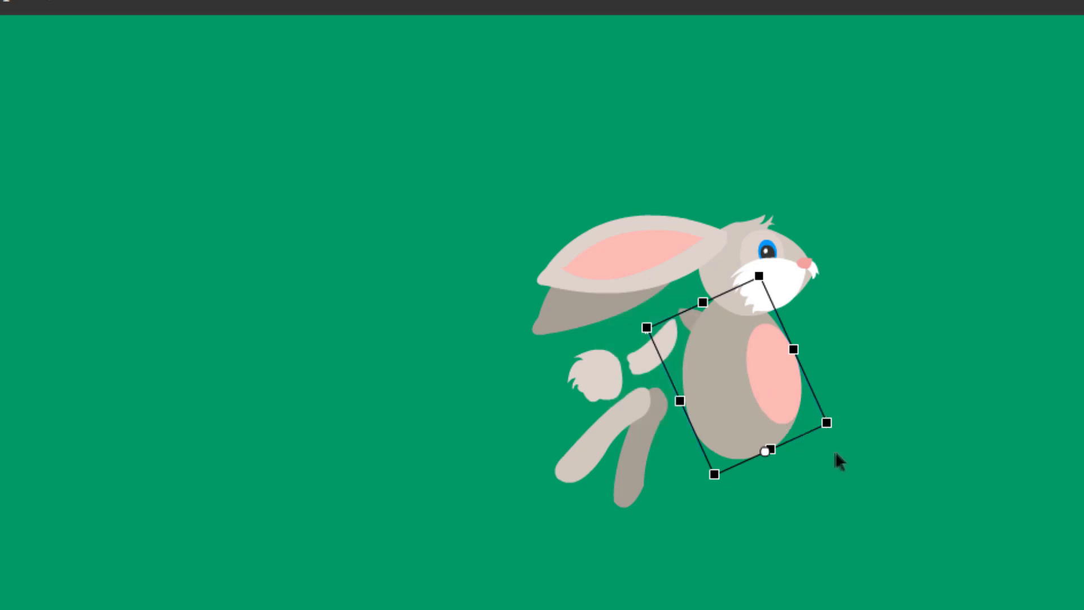
left_click(958, 306)
Step: Move the near arm to the shoulder and rotate it forward across the chest
left_click_drag(664, 340, 734, 350)
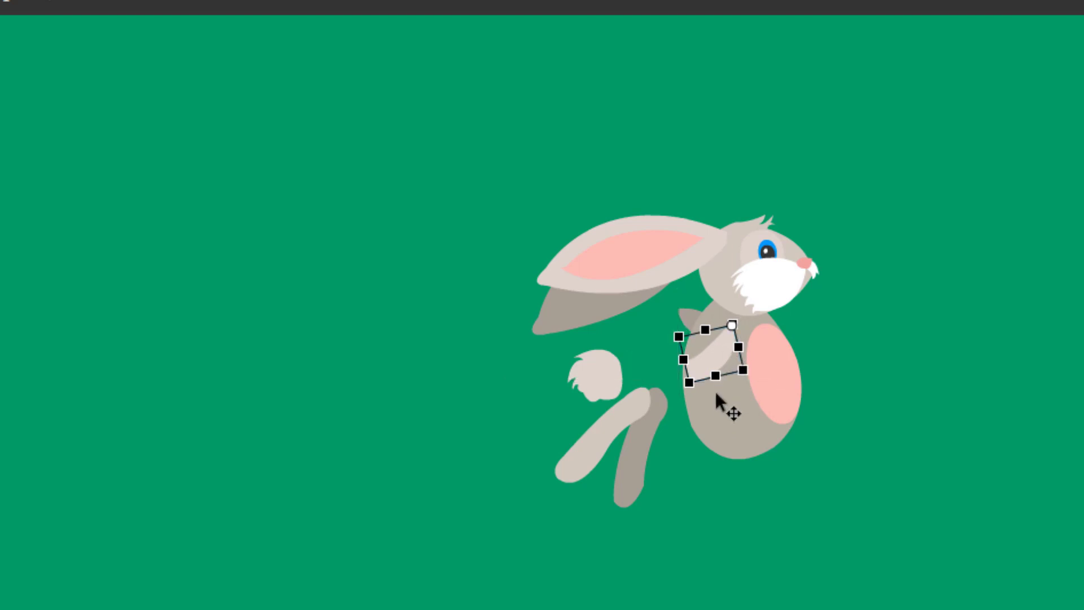
left_click_drag(751, 413, 839, 370)
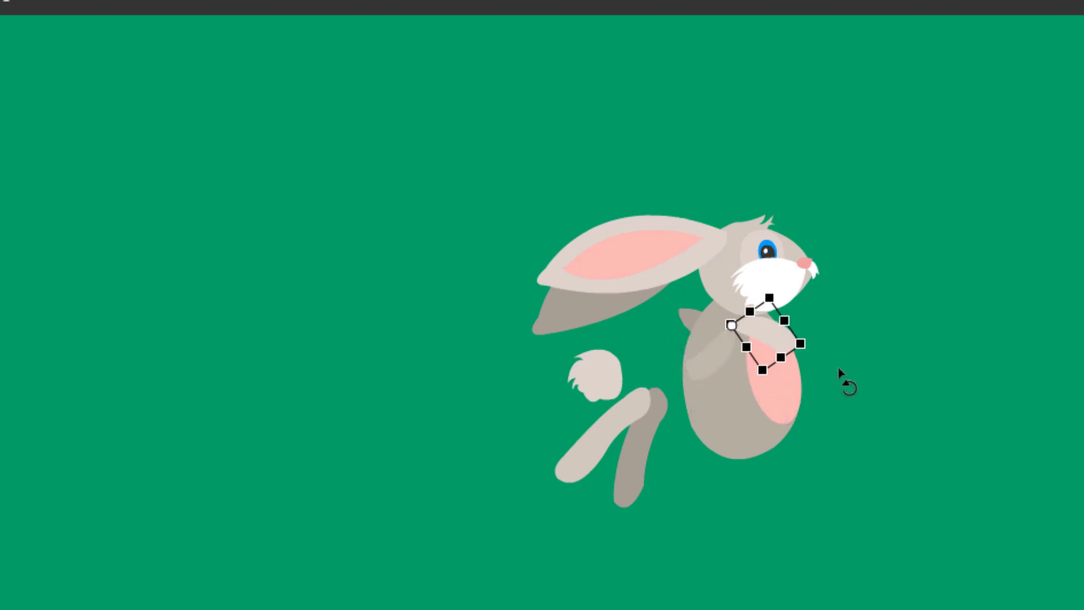
left_click(874, 367)
Step: Move the far arm to the front of the chest, rotated forward, and nudge it slightly down
left_click_drag(690, 314, 787, 346)
left_click_drag(833, 416, 863, 398)
left_click_drag(802, 345, 806, 361)
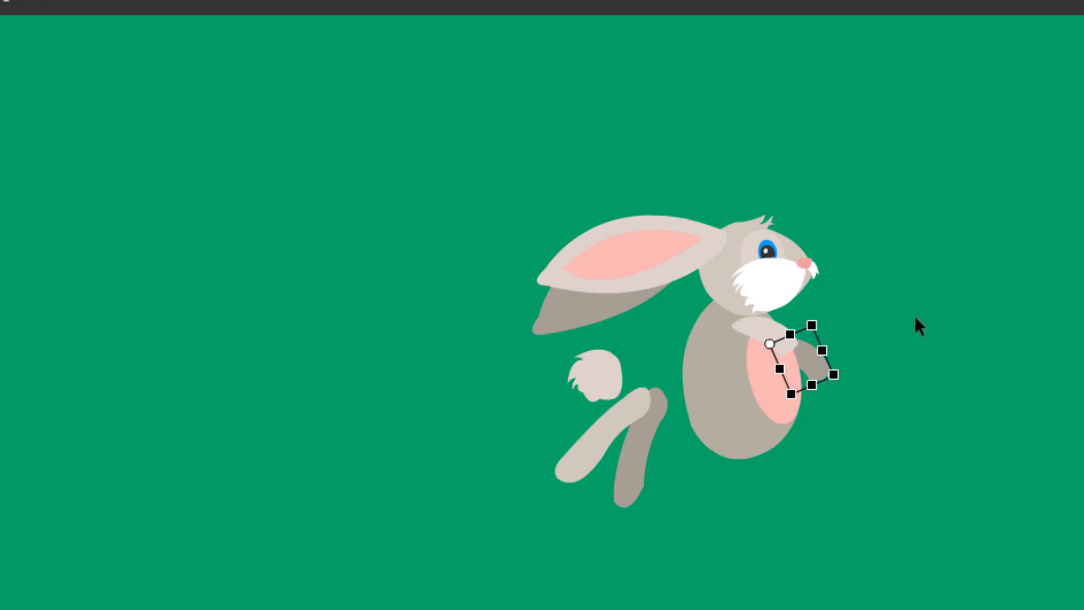
key("Down")
key("Down")
key("Down")
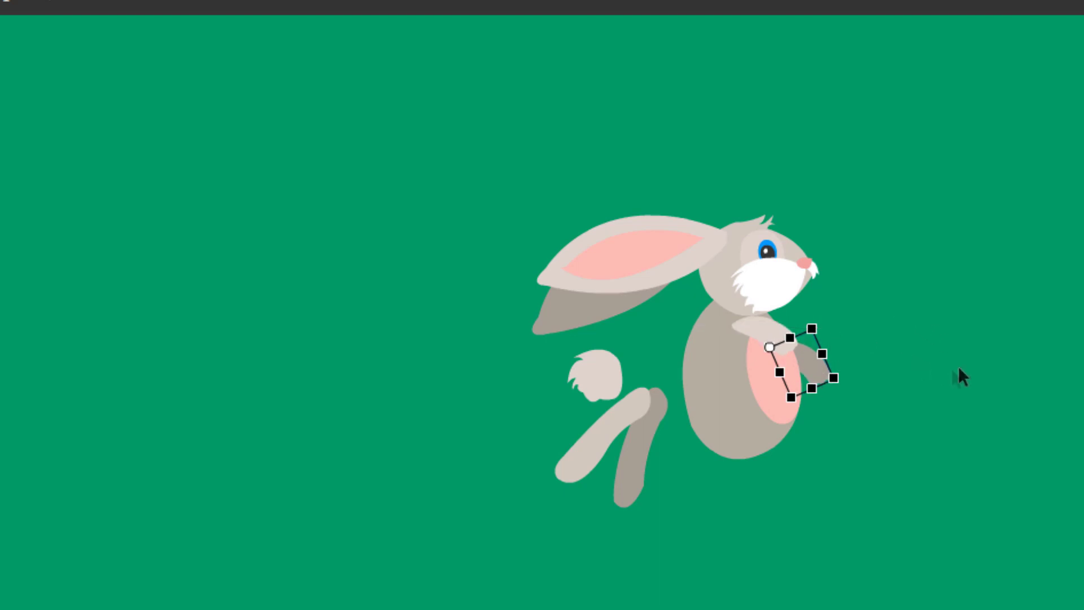
left_click(958, 366)
Step: Move the near leg to the hip and rotate it forward so it points diagonally down ahead of the body
left_click_drag(610, 442, 701, 469)
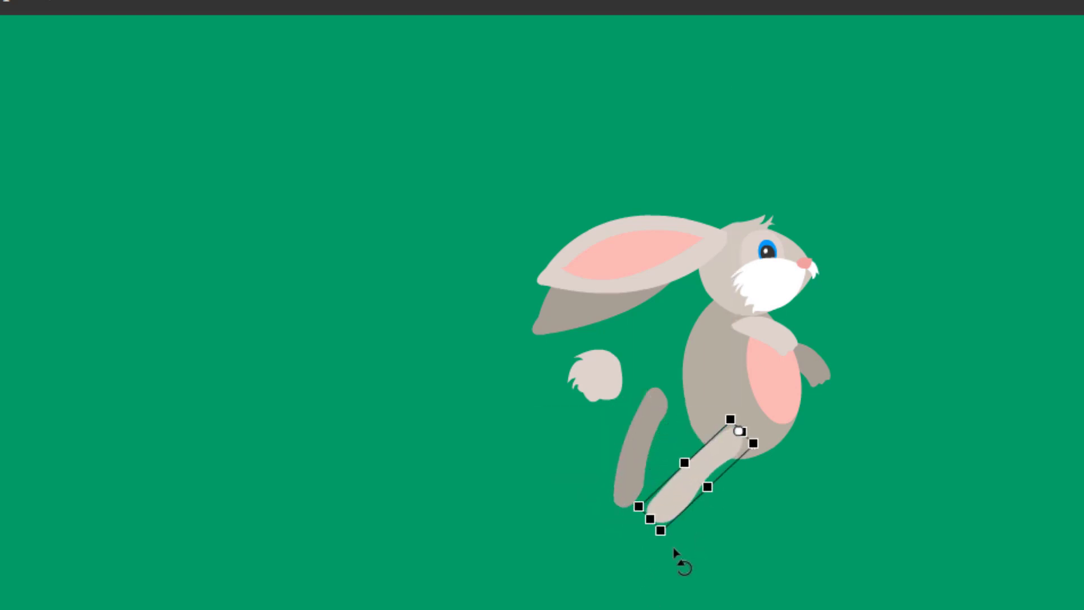
left_click_drag(683, 565, 893, 559)
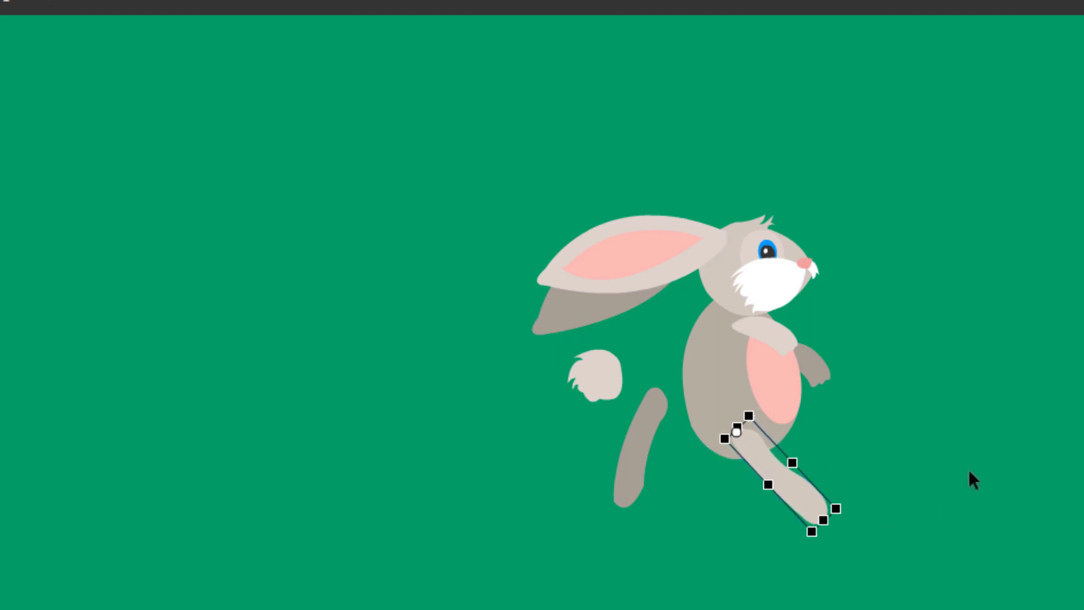
left_click(680, 468)
Step: Move the far leg to the hip and rotate it forward so it stretches out slightly upward ahead of the body
left_click(646, 427)
left_click_drag(647, 430, 753, 461)
left_click_drag(749, 561, 885, 374)
key("Down")
key("Down")
key("Down")
key("Down")
key("Down")
key("Down")
key("Down")
key("Down")
key("Down")
key("Down")
key("Down")
key("Down")
key("Down")
key("Down")
key("Down")
key("Down")
key("Down")
key("Down")
key("Left")
key("Left")
key("Up")
key("Up")
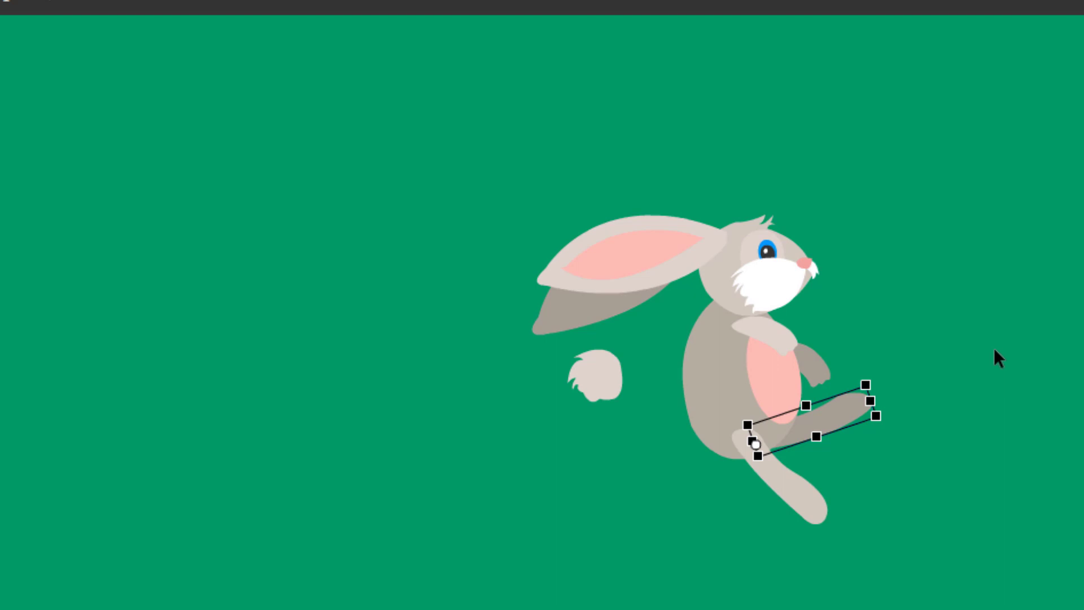
left_click(994, 349)
Step: Shift the near leg slightly backward and attach the tail, slightly rotated, to the lower rear of the body
left_click_drag(749, 452, 758, 452)
left_click(631, 418)
left_click_drag(621, 391, 692, 419)
left_click_drag(628, 382, 629, 363)
left_click_drag(670, 412, 682, 442)
key("Up")
key("Up")
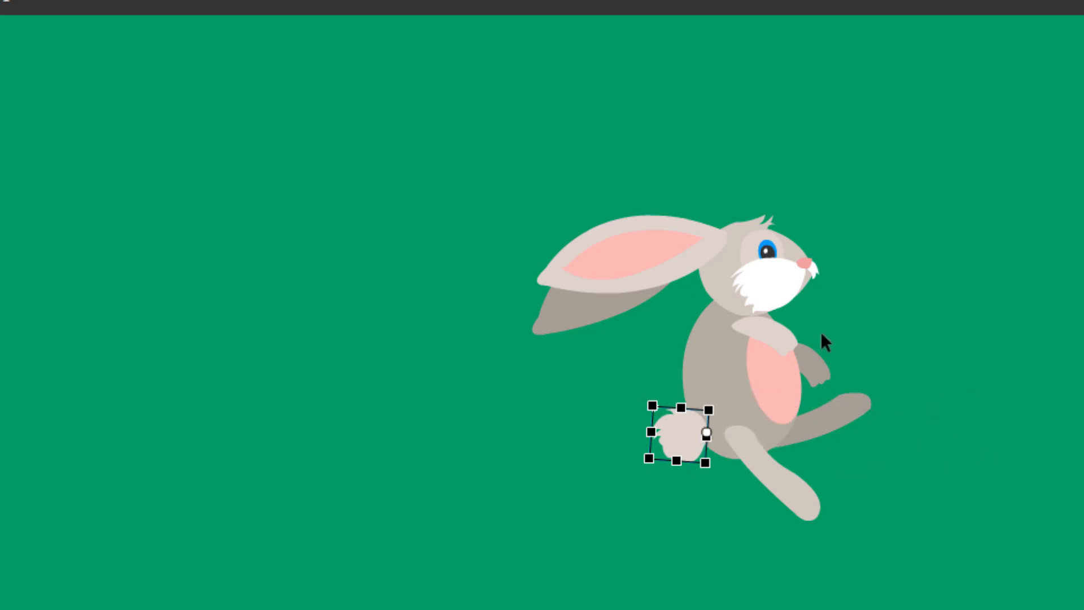
Step: Lean the body slightly further back, and move the head slightly backward and tilt it down
left_click(800, 416)
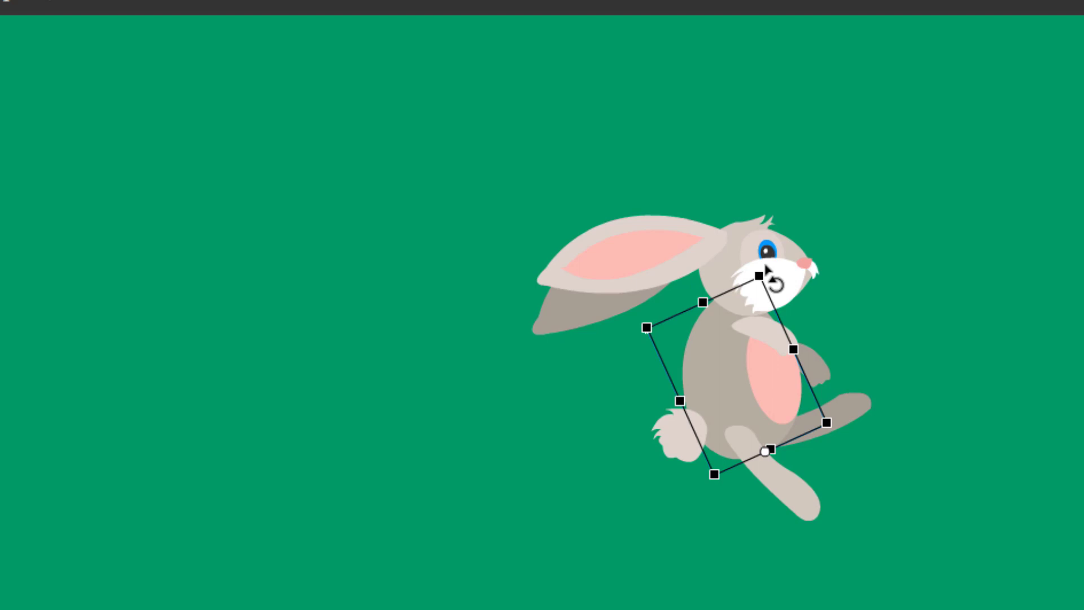
left_click_drag(771, 272, 766, 273)
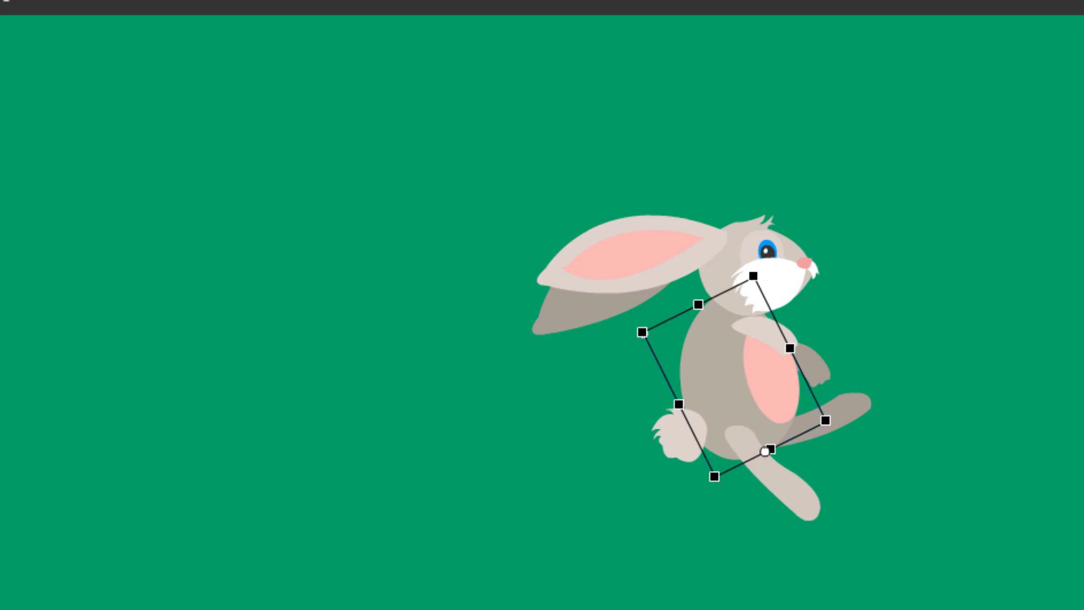
left_click(887, 320)
left_click(795, 274)
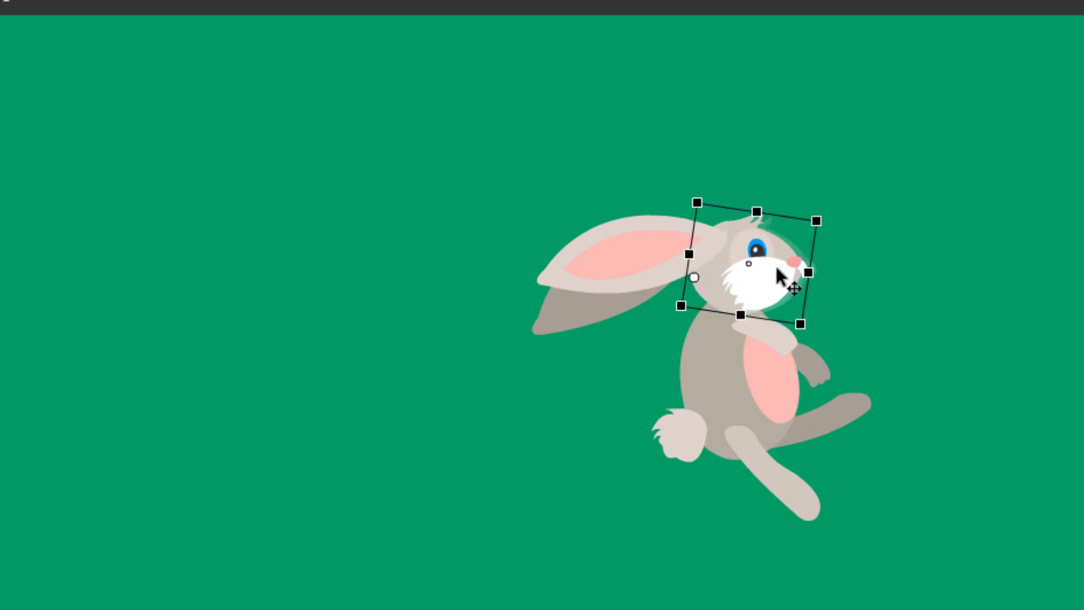
left_click_drag(845, 235, 845, 239)
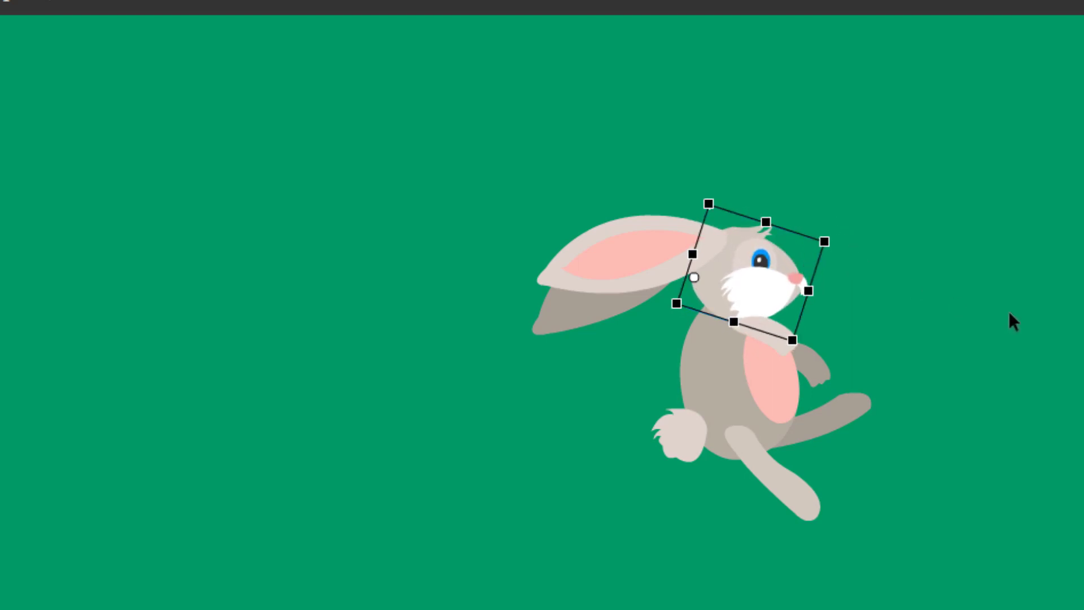
left_click(867, 360)
Step: Lower the near arm slightly on the chest
left_click_drag(777, 337, 777, 357)
key("Up")
key("Up")
key("Up")
key("Up")
key("Up")
left_click(923, 255)
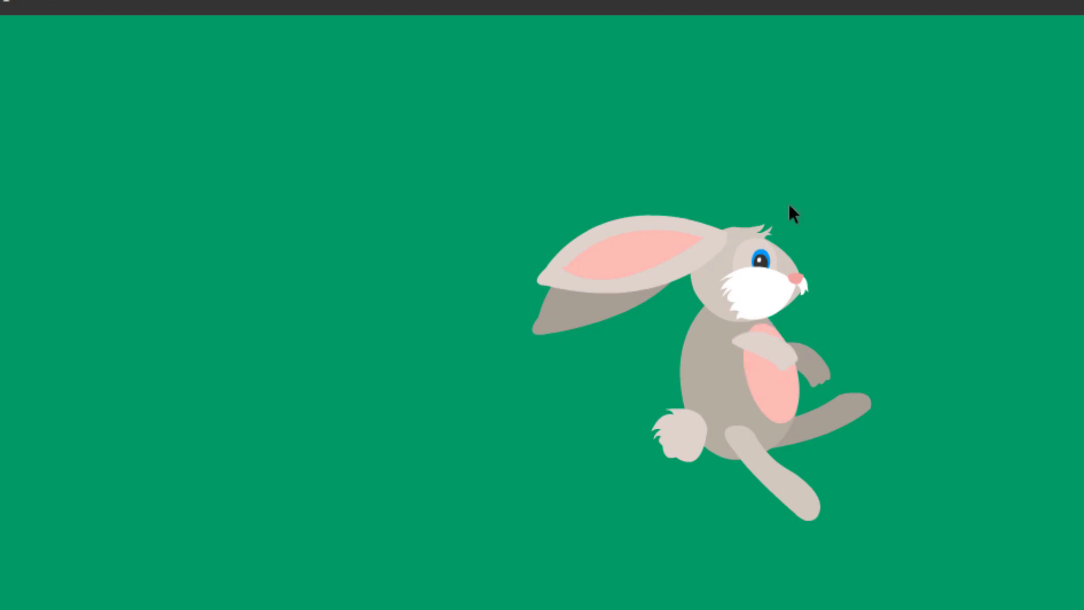
Step: Rotate the far ear downward and nudge it forward so its base meets the head
left_click(593, 318)
left_click_drag(551, 362, 581, 402)
key("Down")
key("Down")
key("Down")
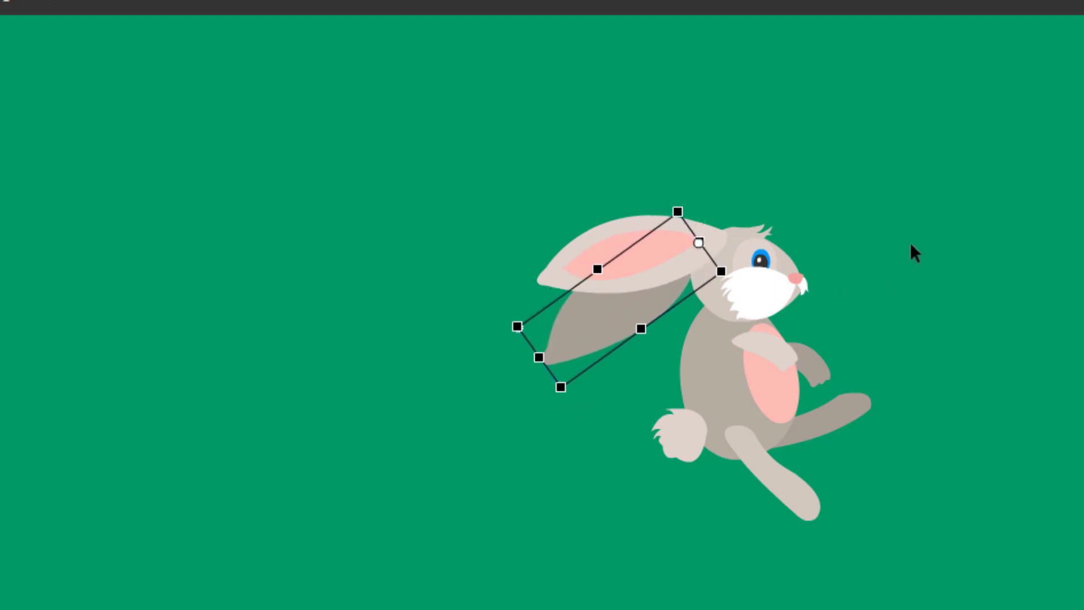
key("Right")
key("Right")
key("Right")
key("Up")
key("Up")
key("Up")
key("Up")
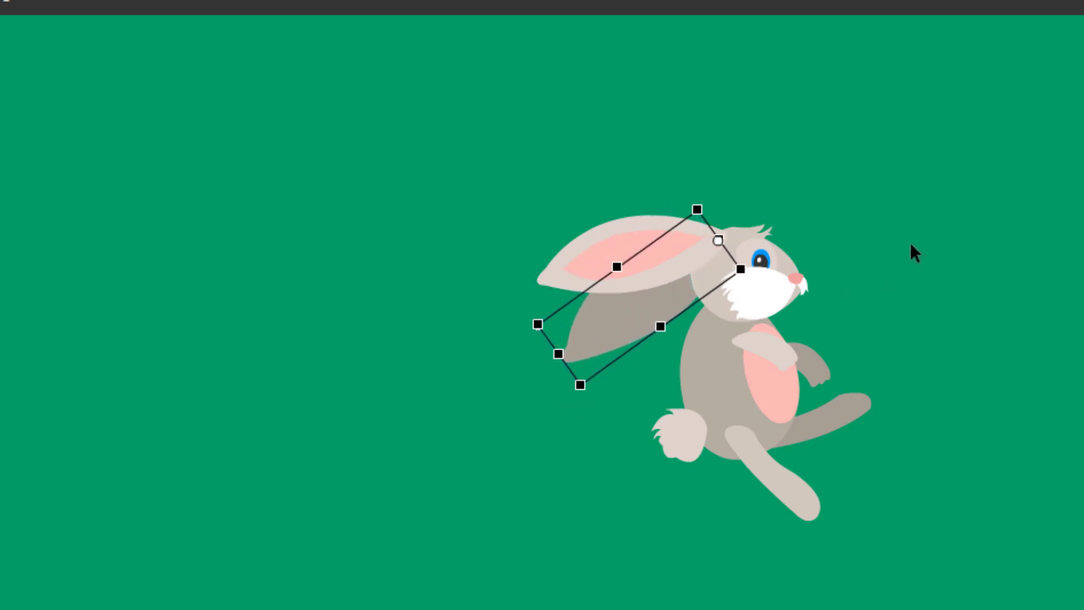
left_click(911, 242)
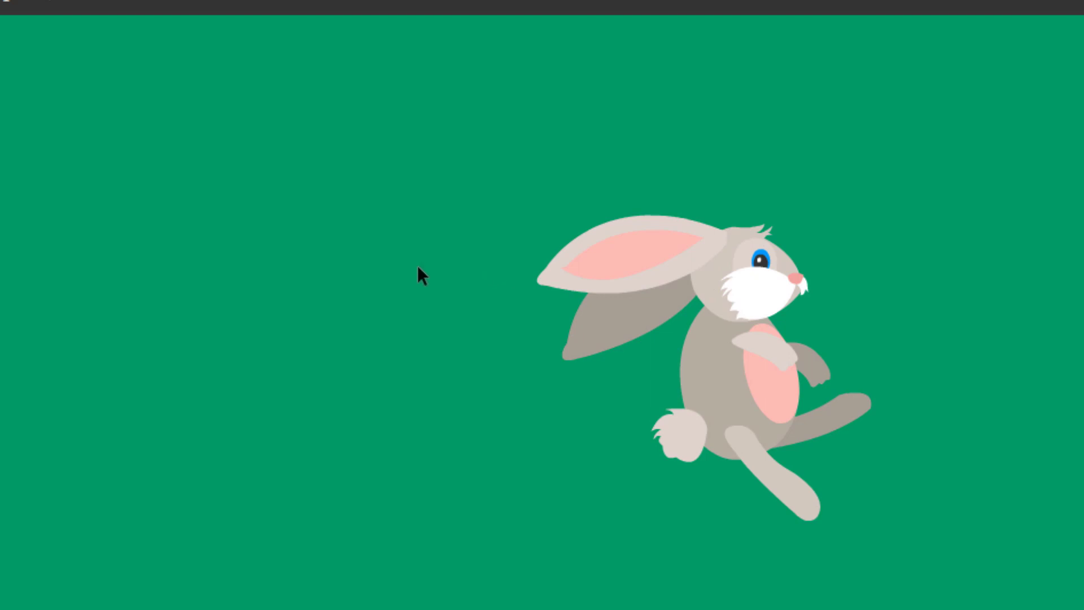
Step: Rotate the near ear slightly upward and play back the animation
left_click(577, 278)
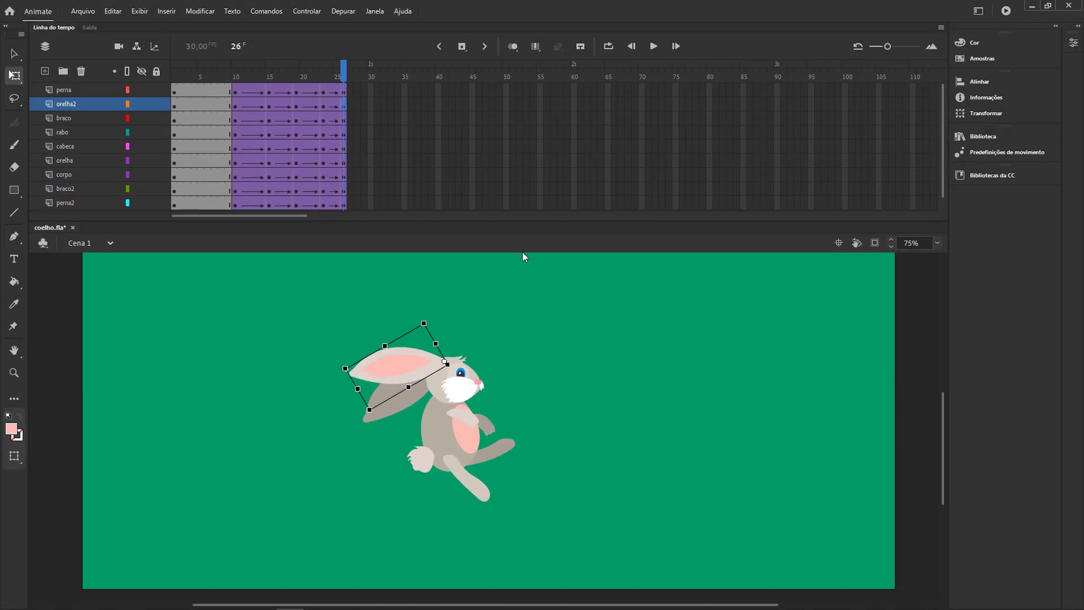
key("Return")
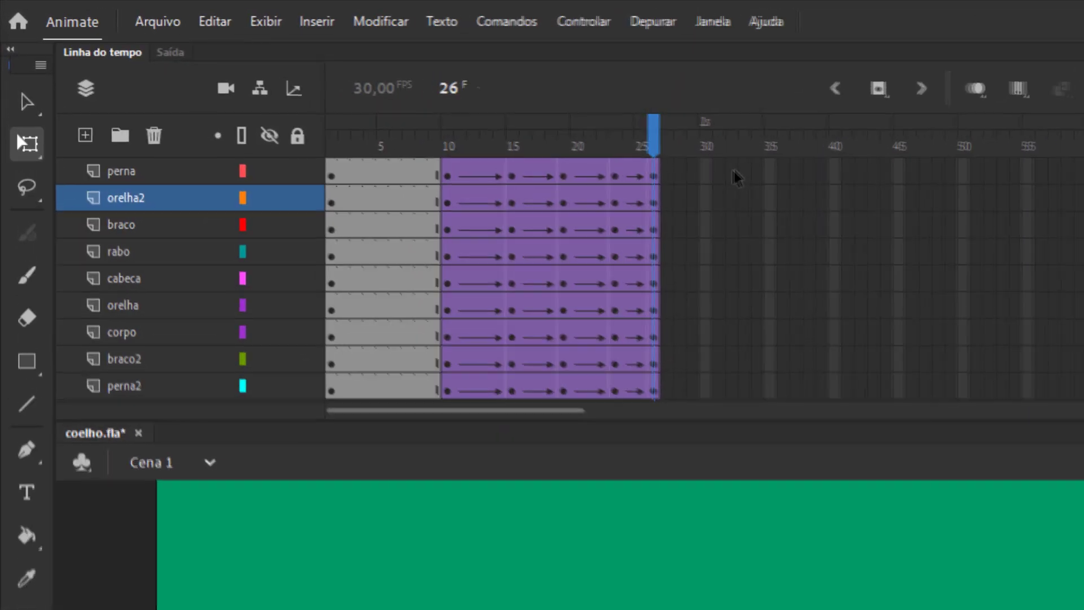
Step: Insert keyframes on frame 32 in all layers and move the whole rabbit forward and slightly down
left_click(386, 92)
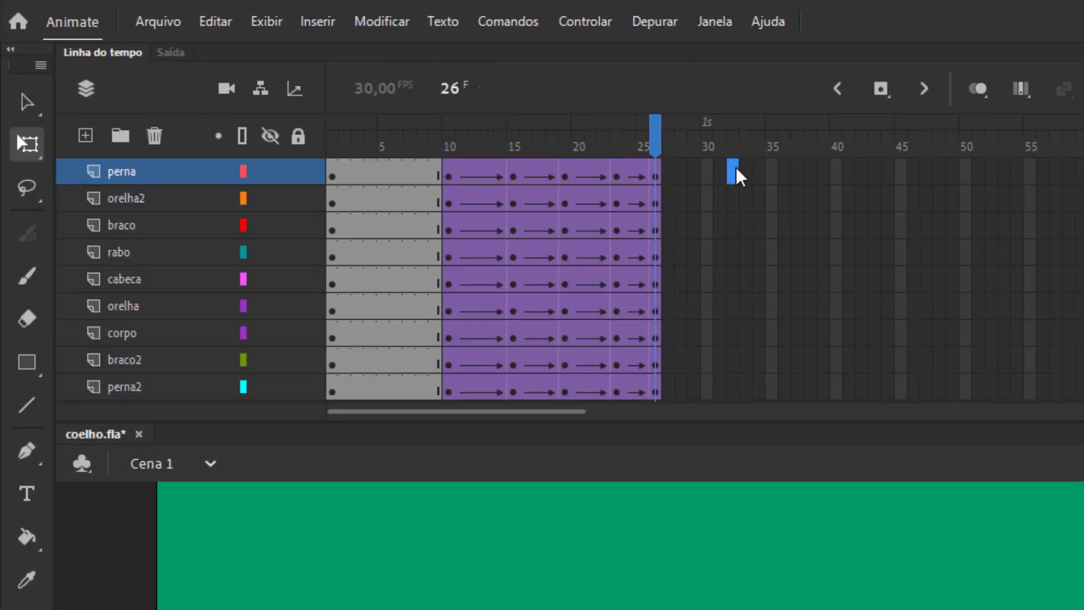
left_click(732, 393, "shift")
right_click(732, 395)
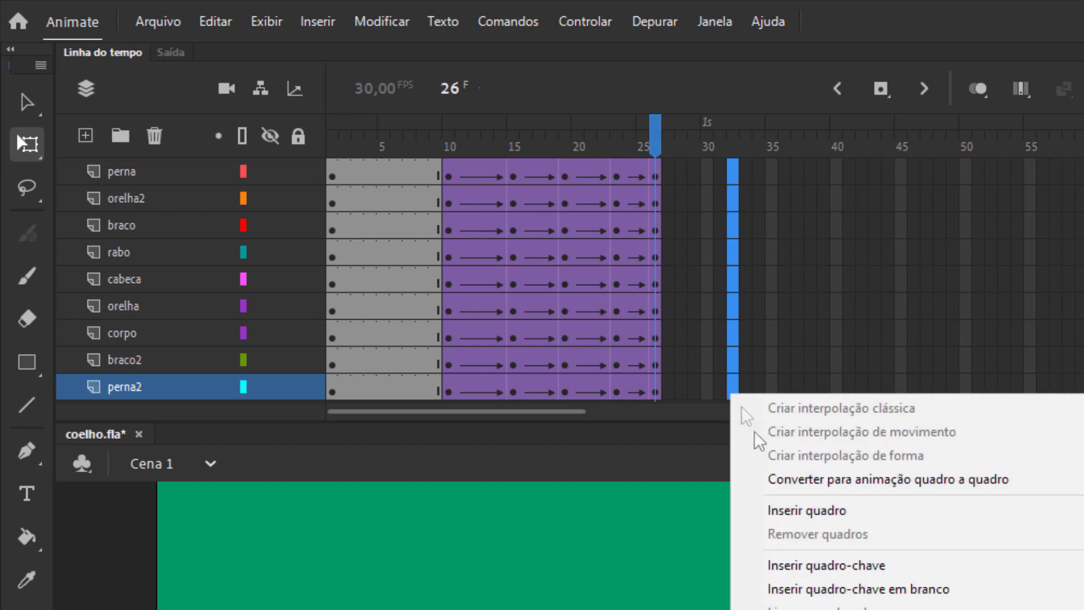
left_click(821, 566)
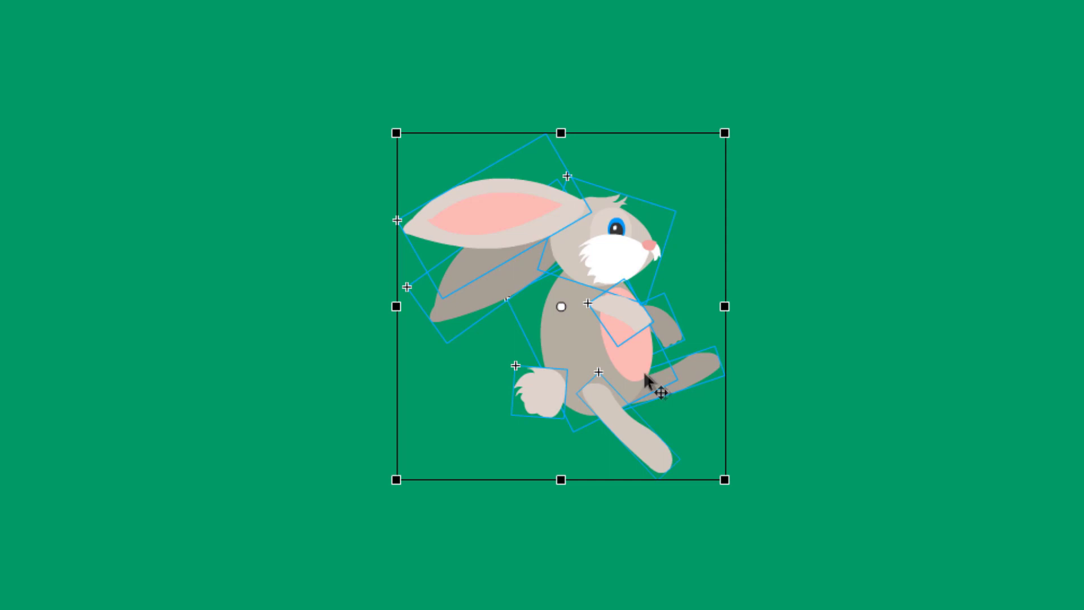
left_click_drag(642, 371, 804, 371)
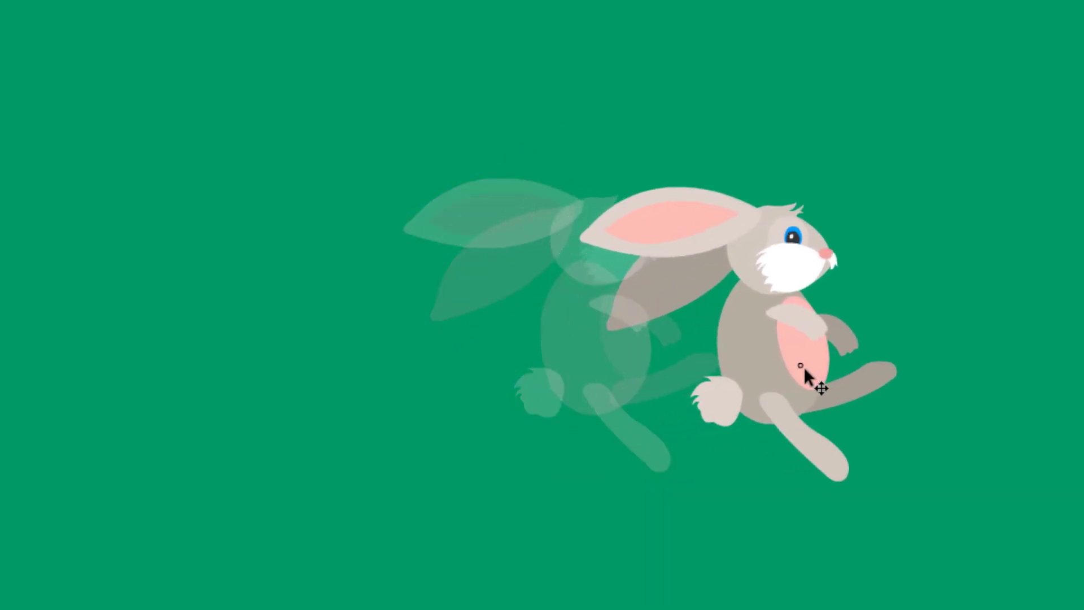
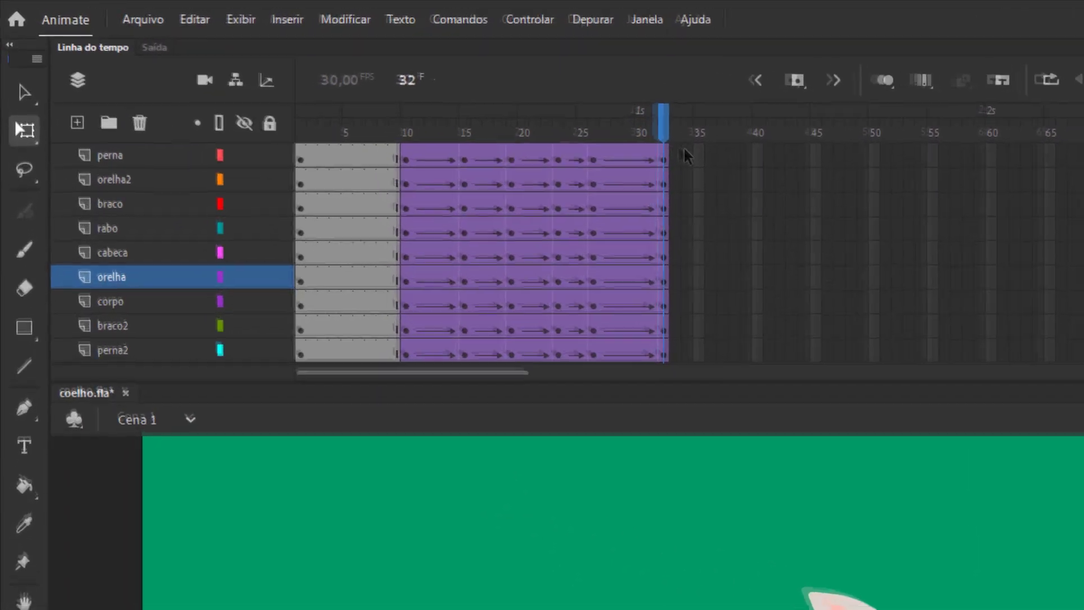
Step: Insert keyframes on frame 34 in all layers
left_click(398, 90)
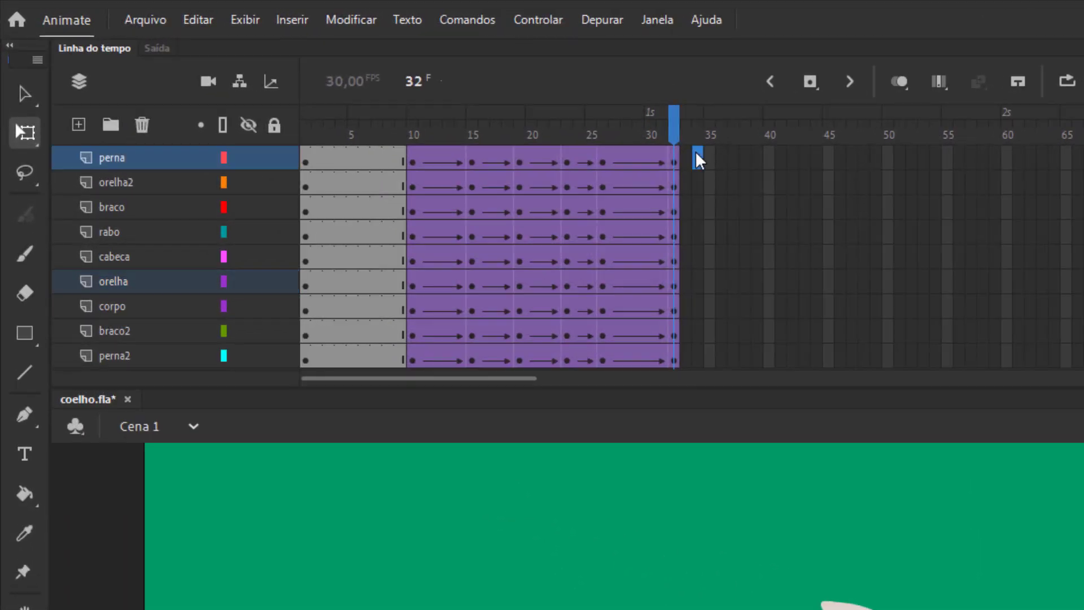
left_click(698, 361, "ctrl")
right_click(698, 360)
left_click(697, 163)
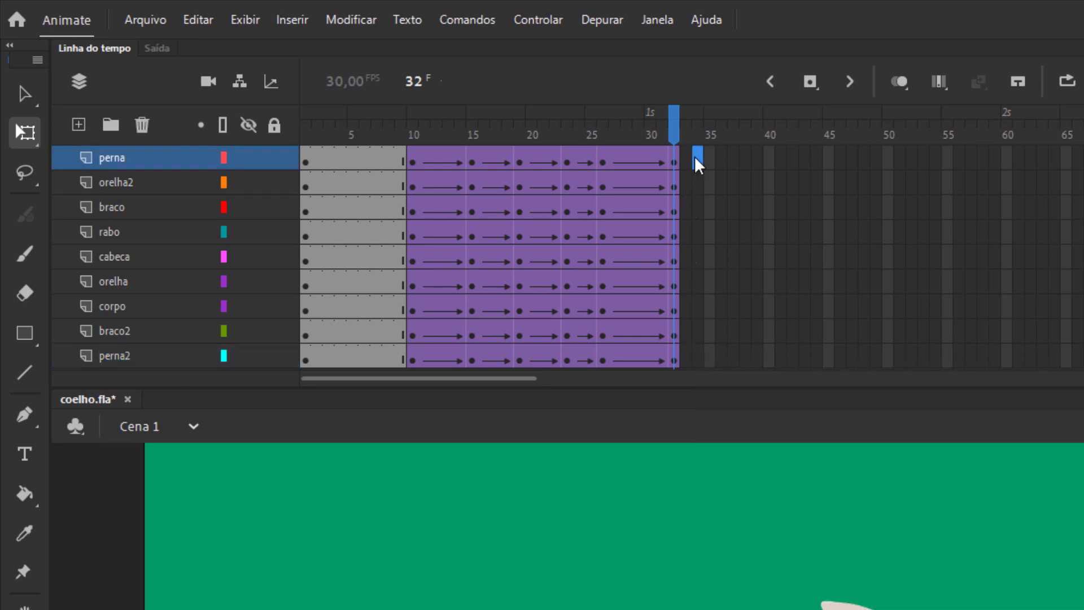
left_click(699, 362, "shift")
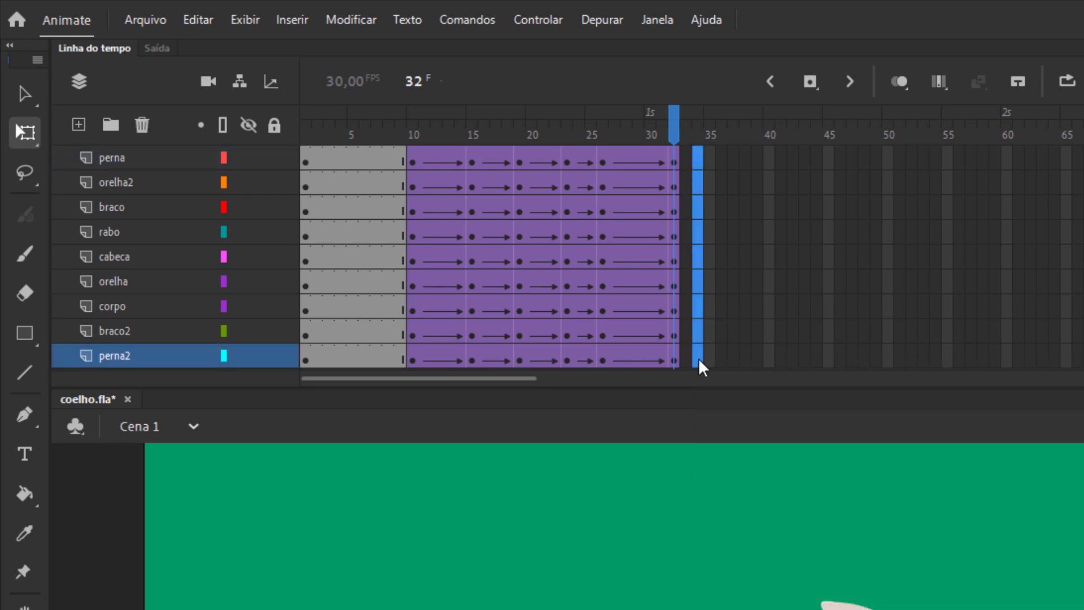
right_click(698, 360)
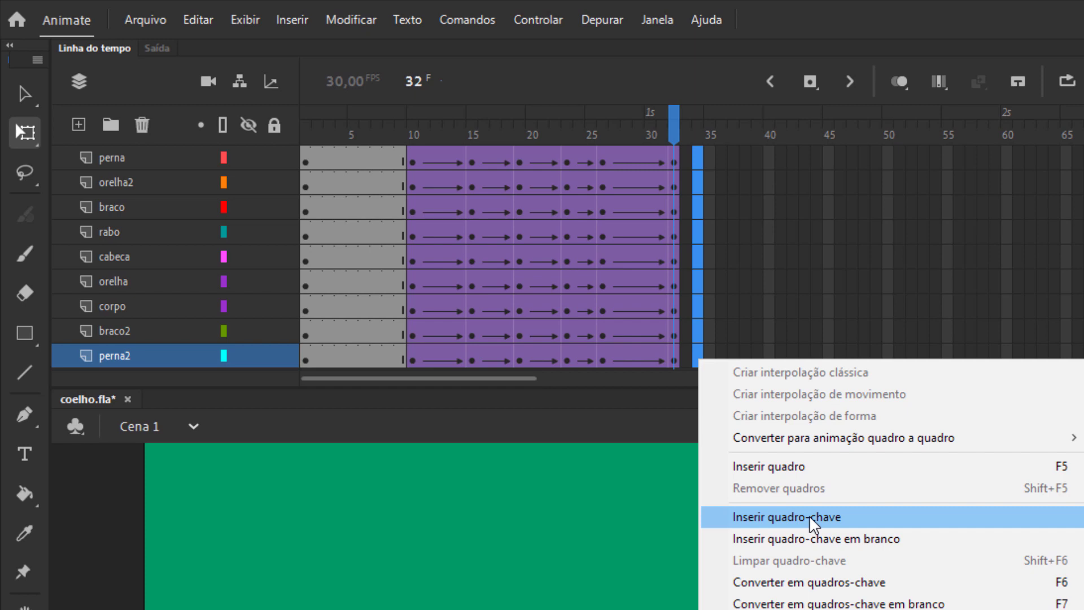
left_click(812, 518)
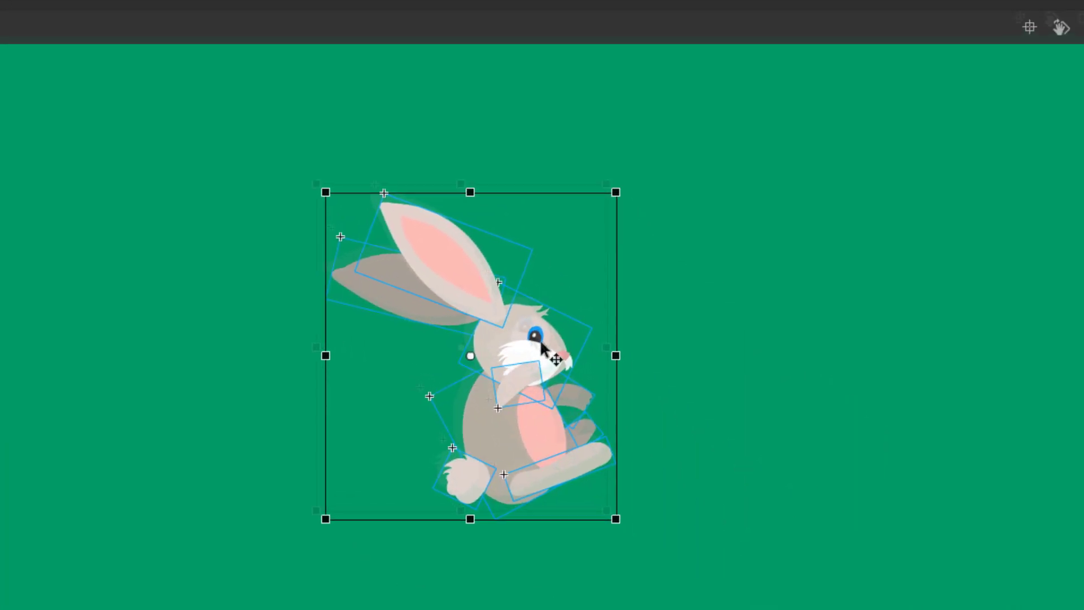
Step: Move the whole rabbit forward and slightly down on the stage
left_click_drag(497, 332, 549, 365)
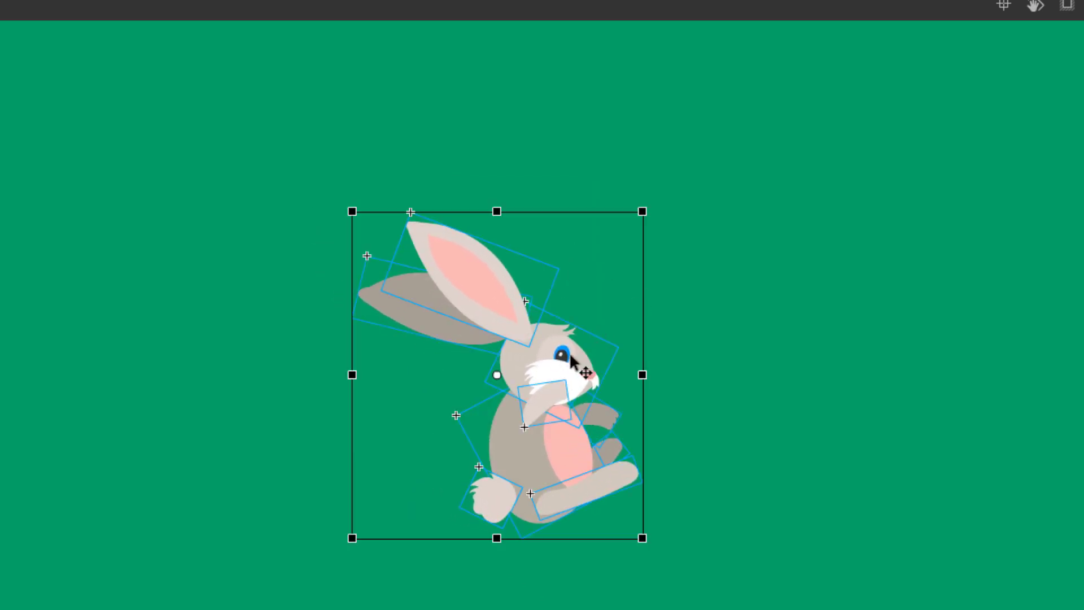
left_click_drag(575, 356, 580, 356)
left_click(505, 233)
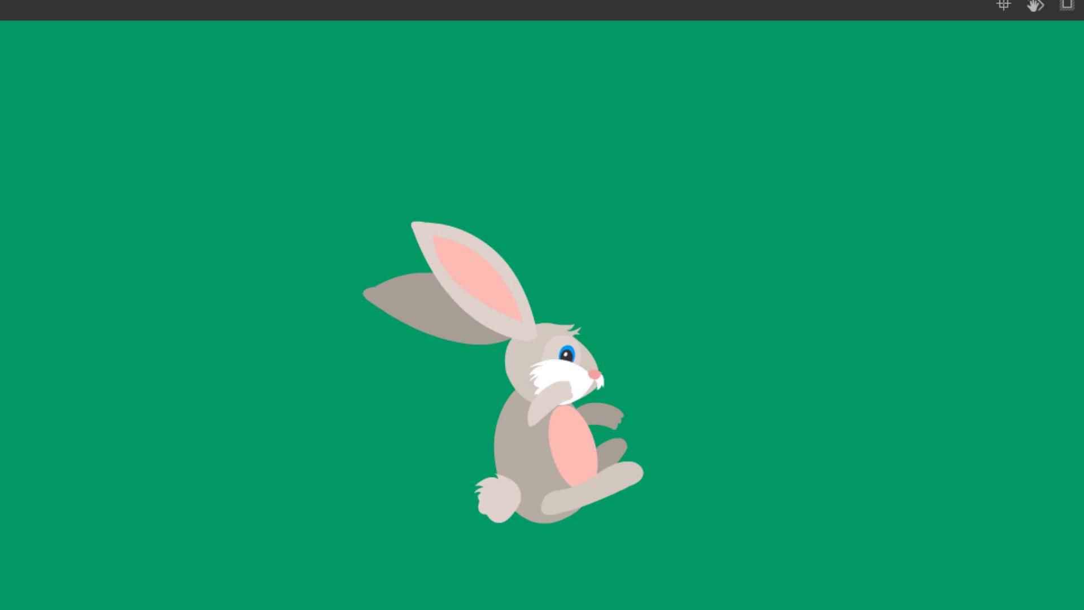
Step: Rotate the near ear and the far ear slightly downward toward the rabbit's back
left_click(482, 265)
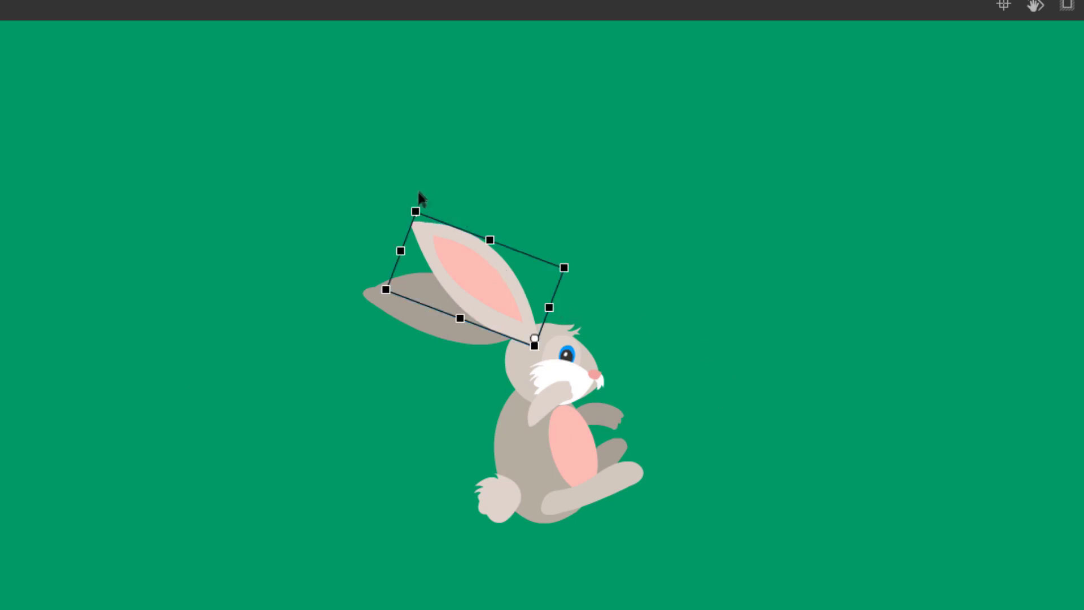
left_click_drag(418, 210, 410, 233)
left_click(426, 297)
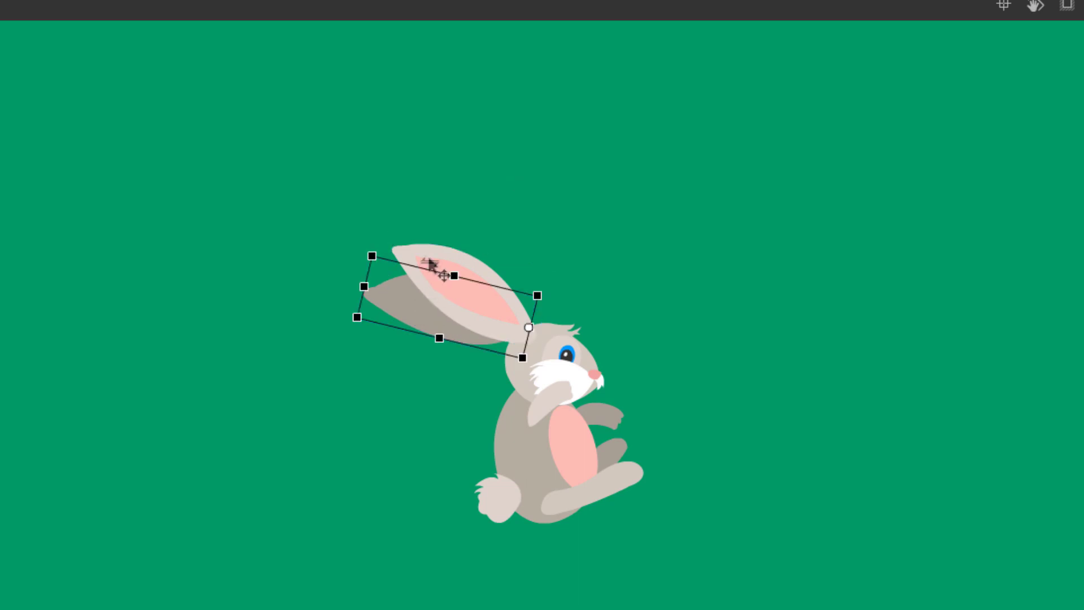
left_click_drag(382, 250, 376, 261)
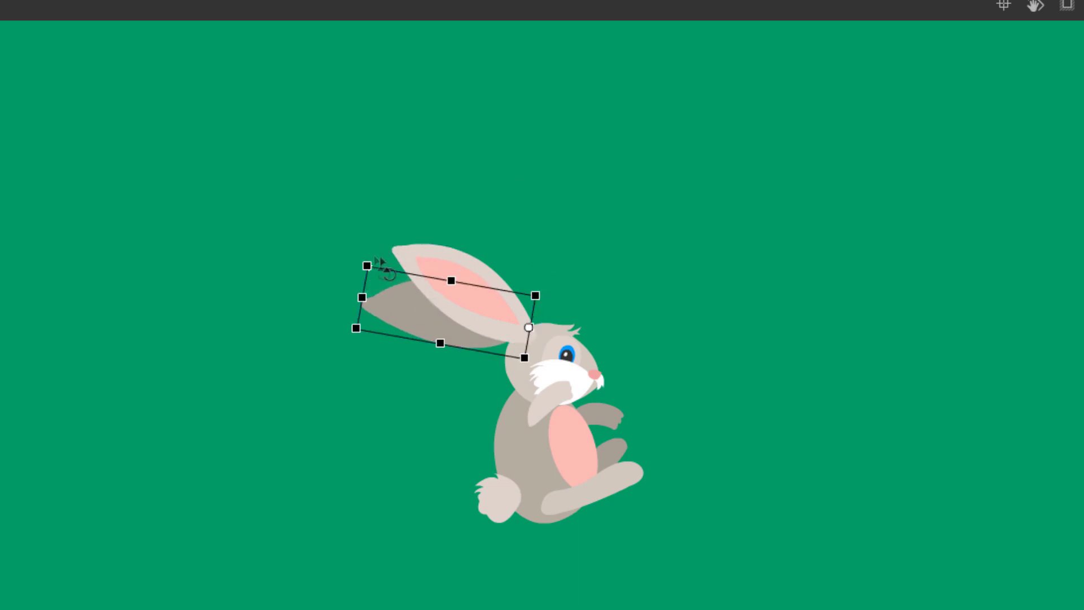
Step: Tilt the head slightly downward
left_click(602, 388)
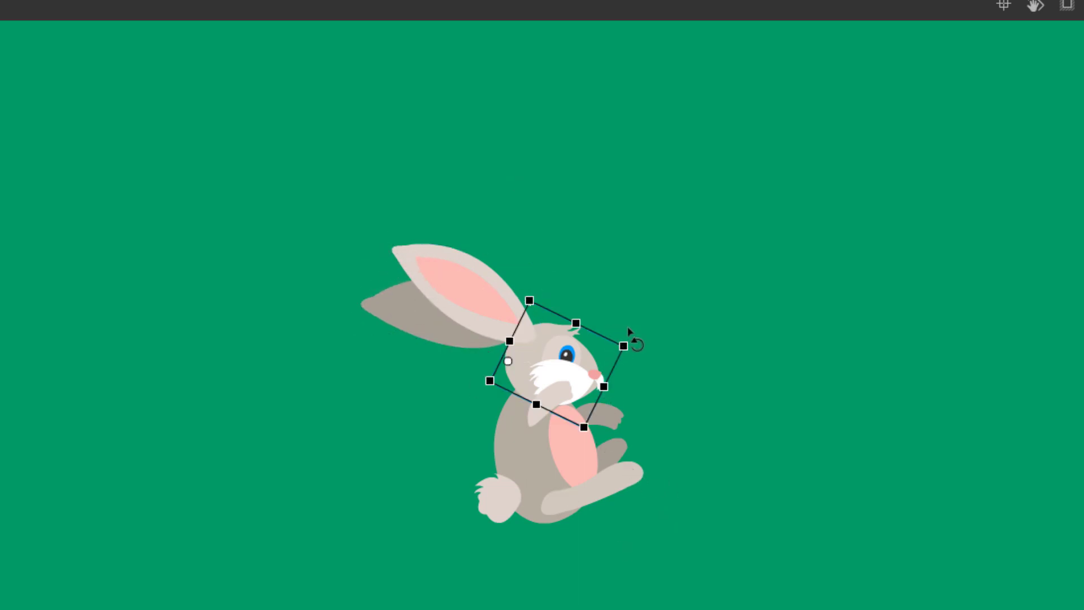
left_click_drag(633, 342, 634, 355)
left_click(683, 366)
Step: Rotate the body slightly forward and shift it back beneath the head
left_click(582, 457)
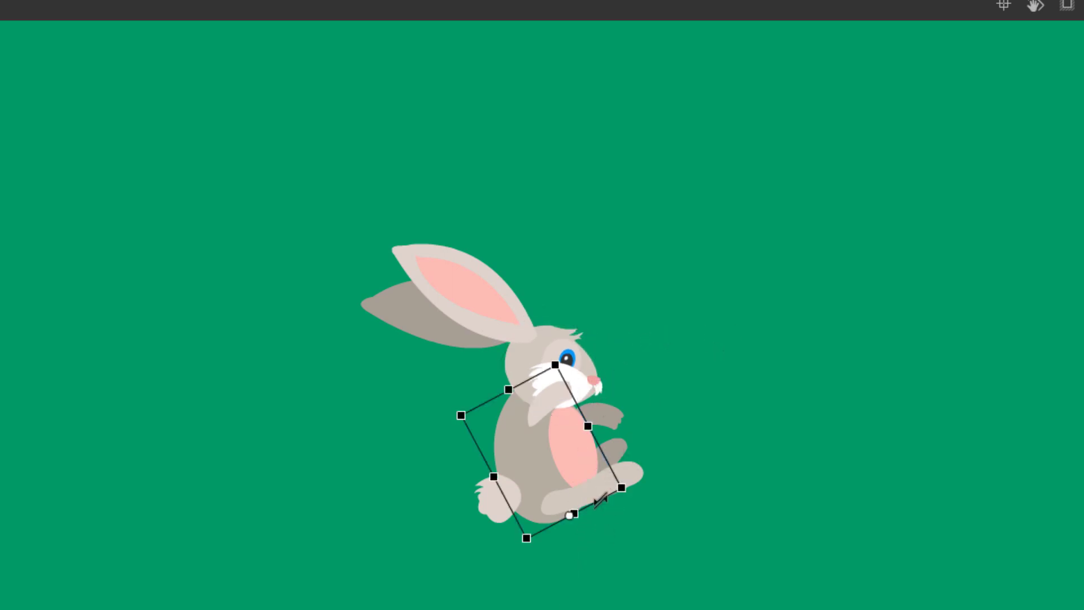
left_click_drag(571, 359, 597, 363)
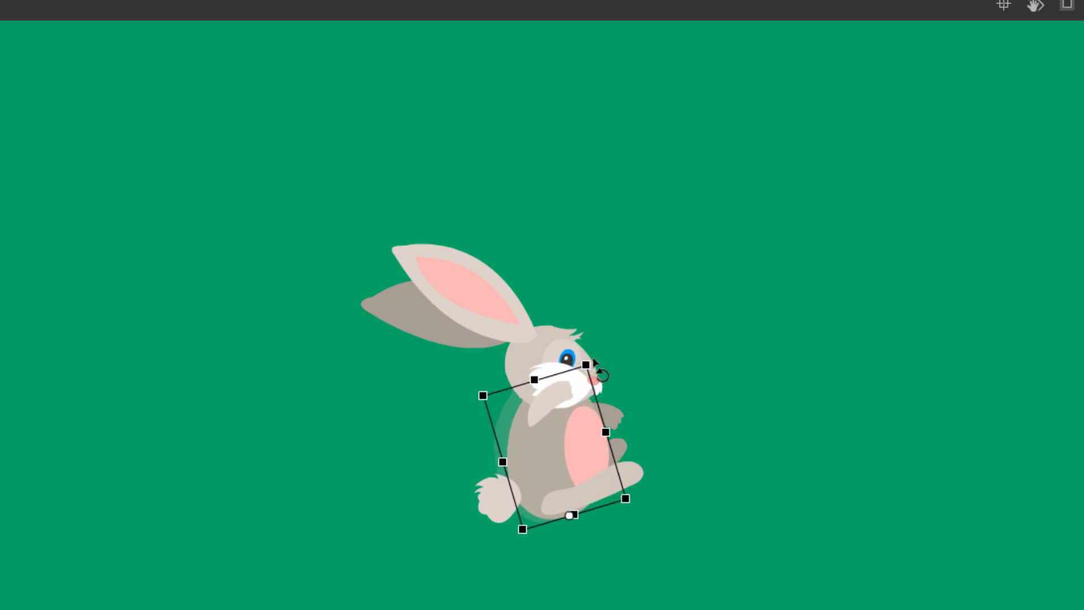
mouse_move(584, 456)
left_mouse_down()
mouse_move(559, 469)
mouse_move(566, 453)
left_mouse_up()
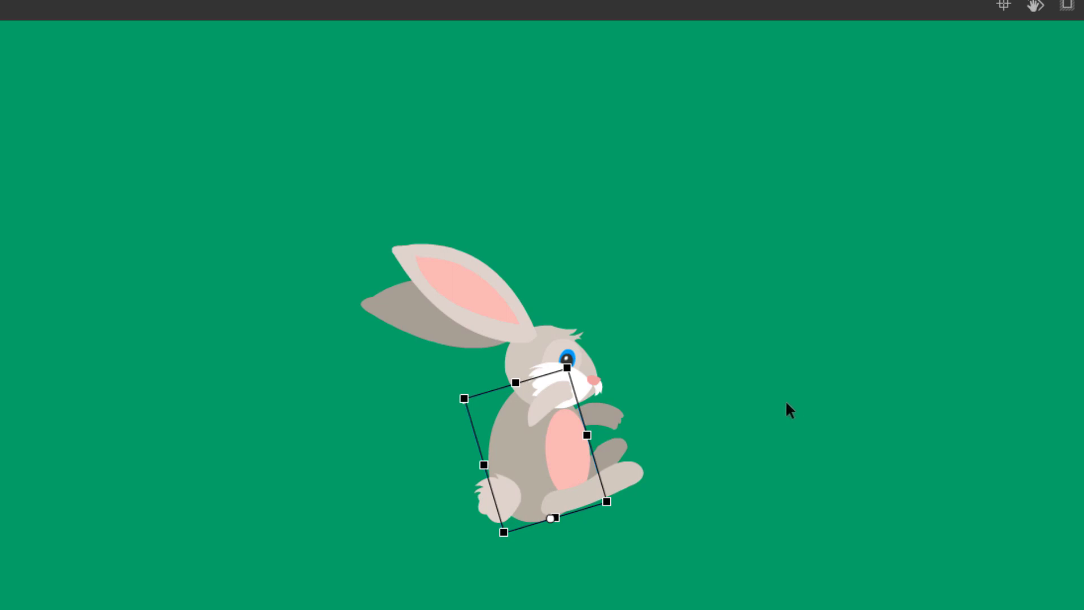
key("Return")
key("ctrl+t")
key("Return")
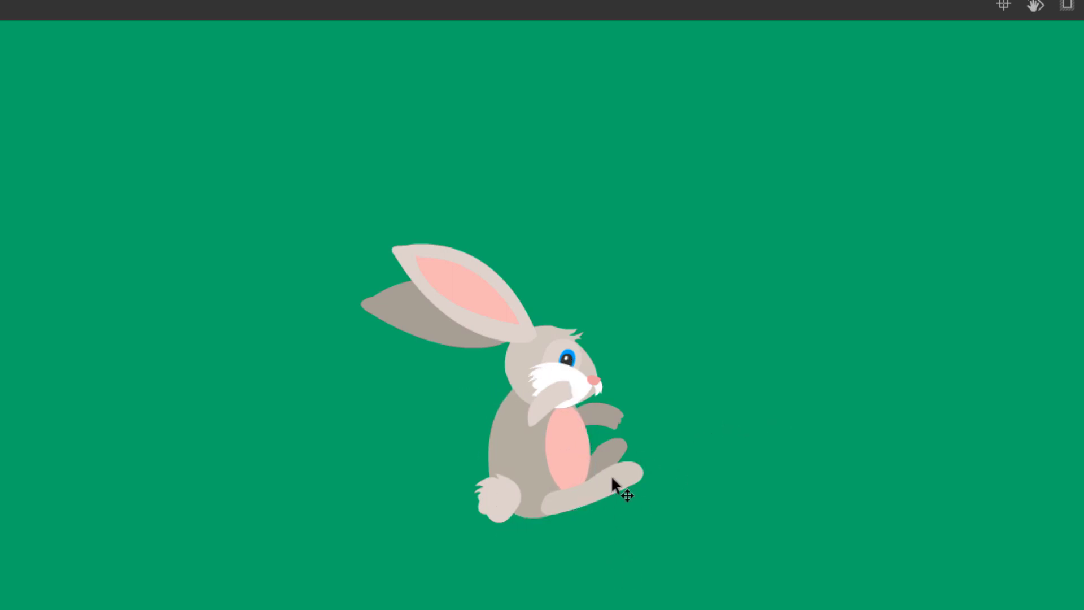
Step: Rotate the tail upward and move it against the back of the body
left_click_drag(488, 497, 453, 433)
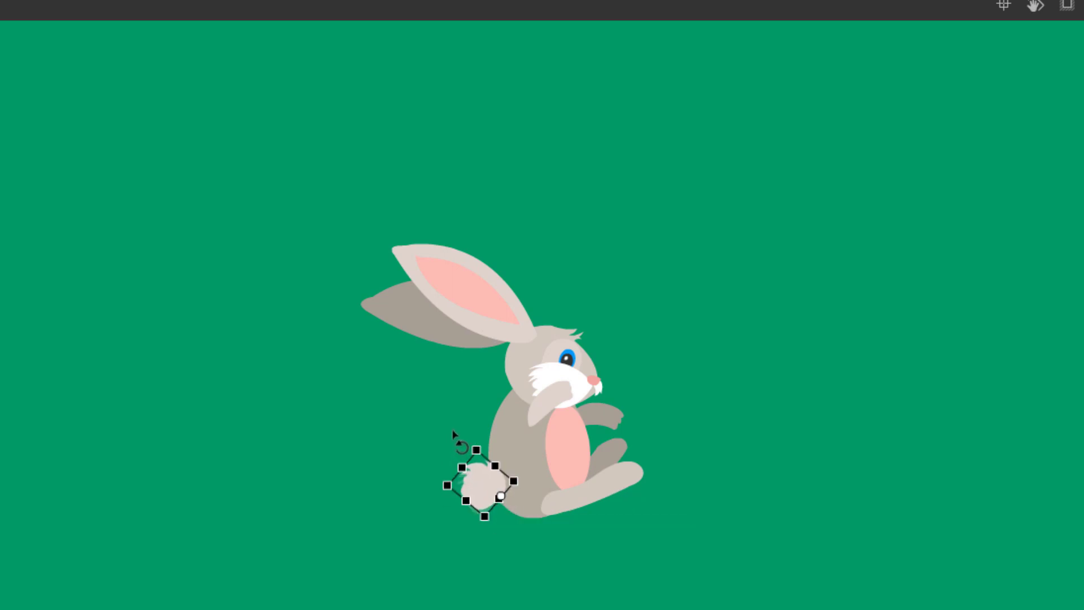
left_click_drag(490, 477, 490, 463)
left_click(627, 496)
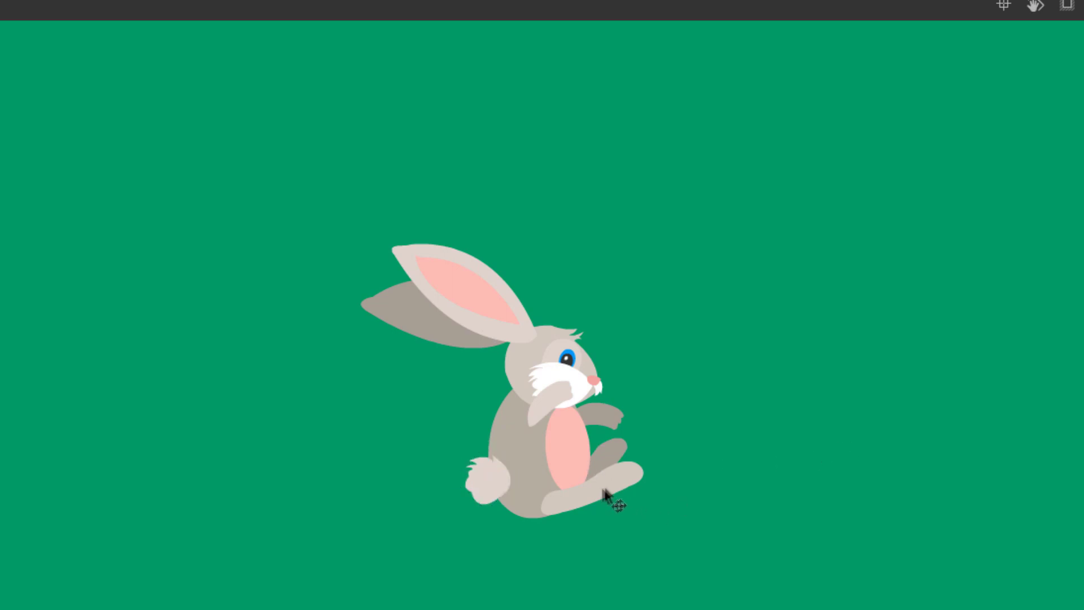
Step: Rotate the near and far legs down until nearly flat and place them together beneath the body
mouse_move(604, 494)
left_mouse_down()
mouse_move(577, 489)
mouse_move(627, 499)
mouse_move(625, 489)
left_mouse_up()
left_click(726, 437)
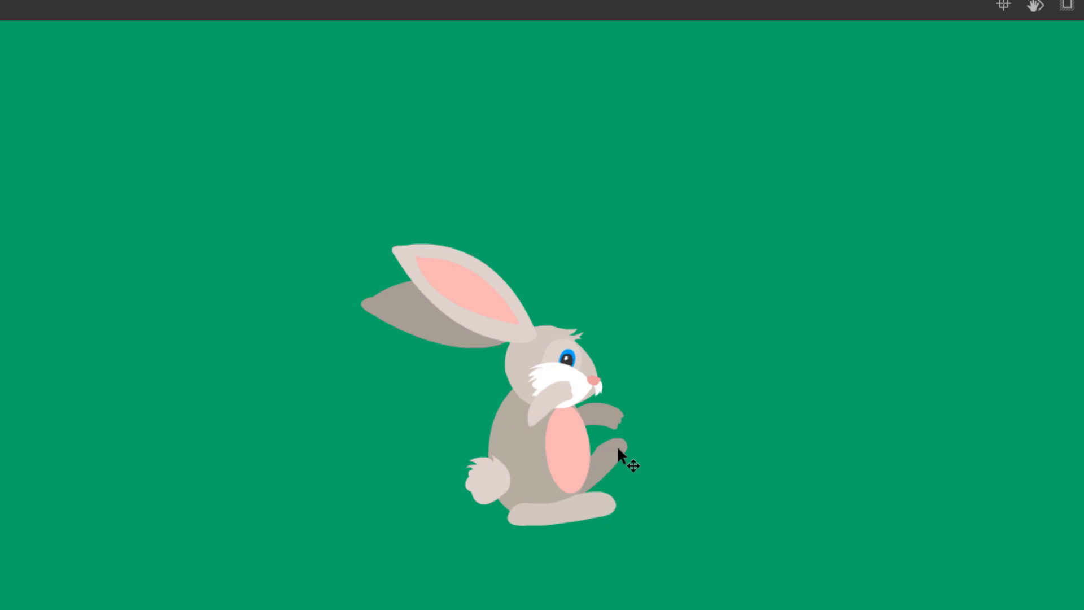
left_click(618, 449)
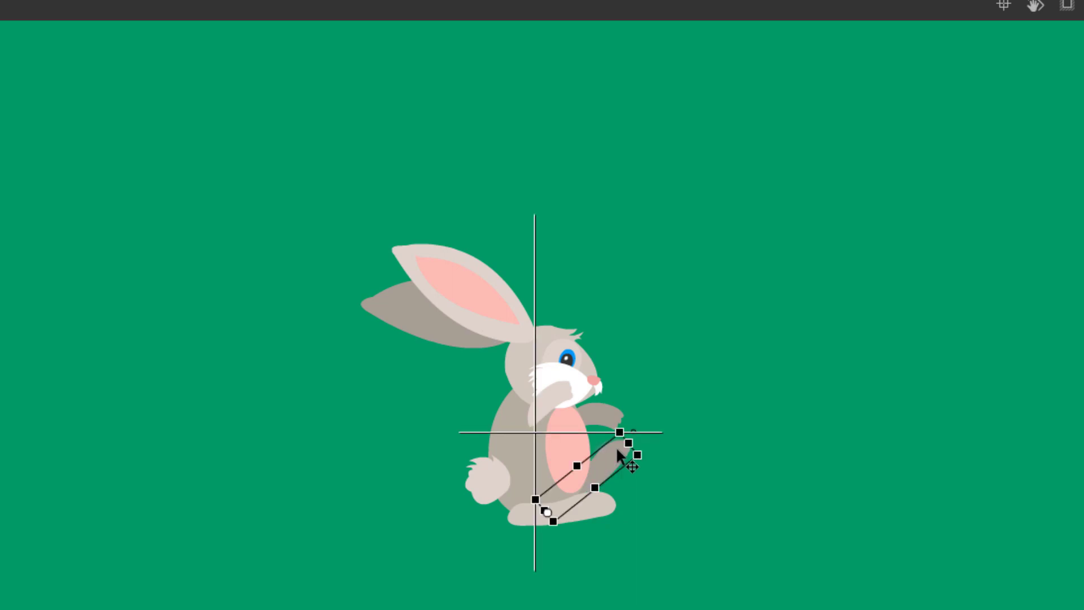
left_click_drag(661, 473, 592, 493)
left_click(765, 455)
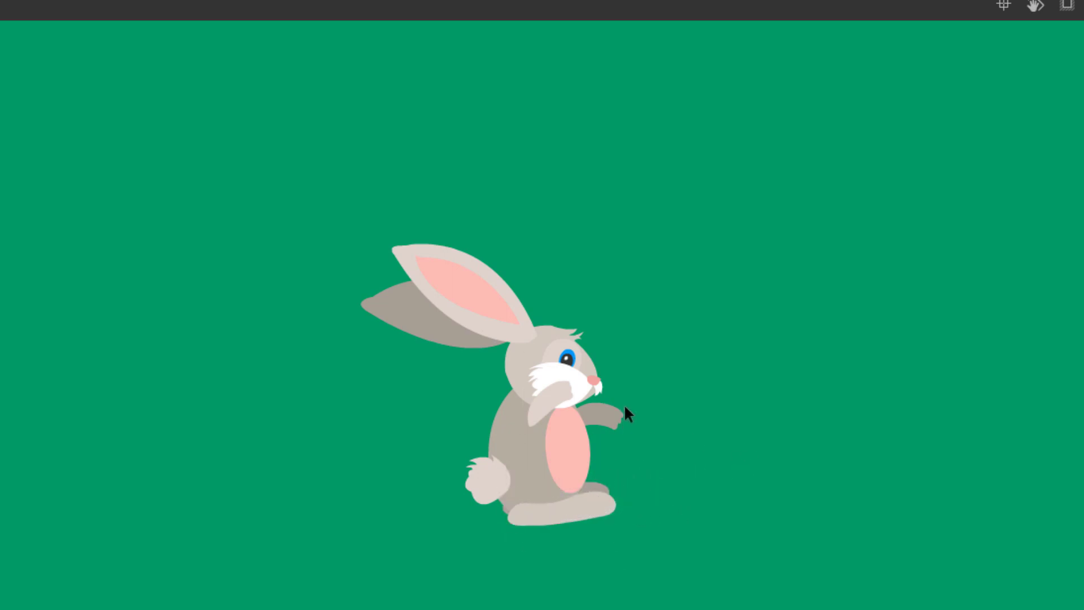
Step: Rotate the near arm downward across the chest
left_click(558, 400)
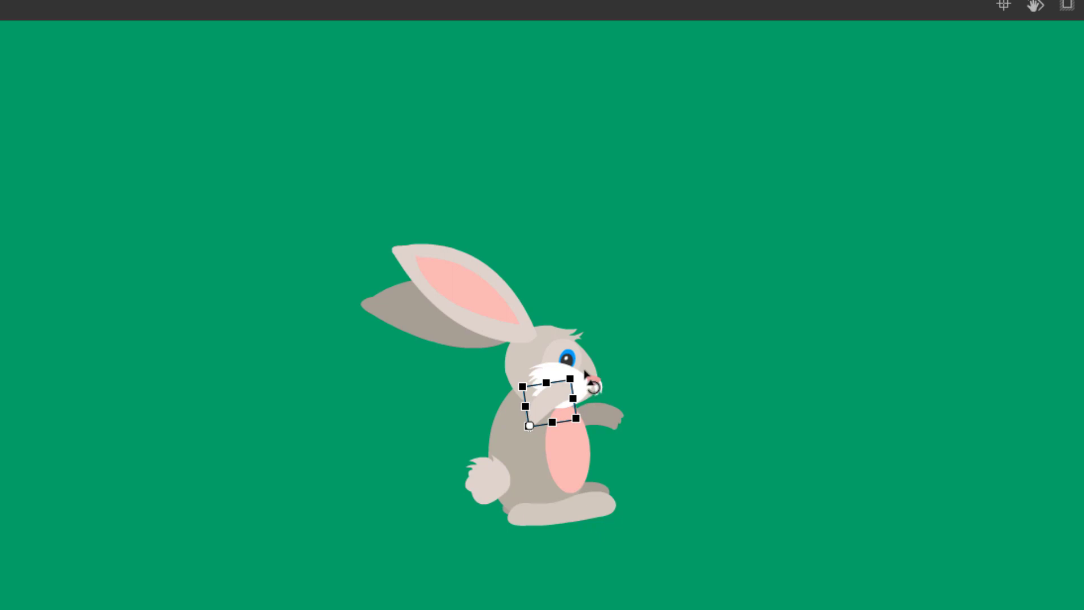
left_click_drag(593, 387, 603, 444)
left_click(670, 453)
Step: Raise the near leg slightly so it lines up with the base of the body
left_click(577, 503)
left_click(689, 490)
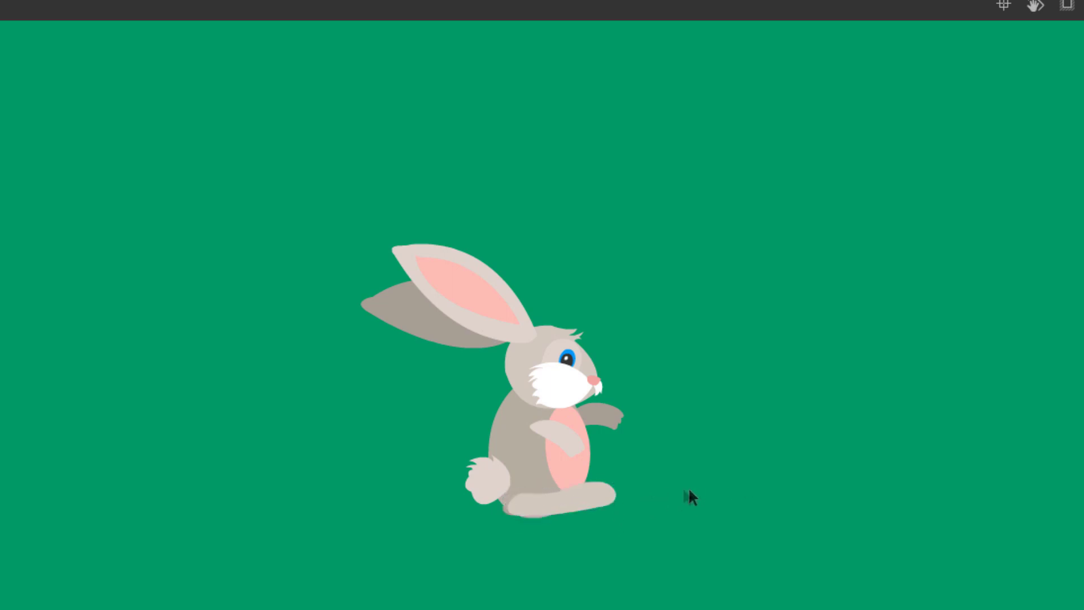
left_click(507, 506)
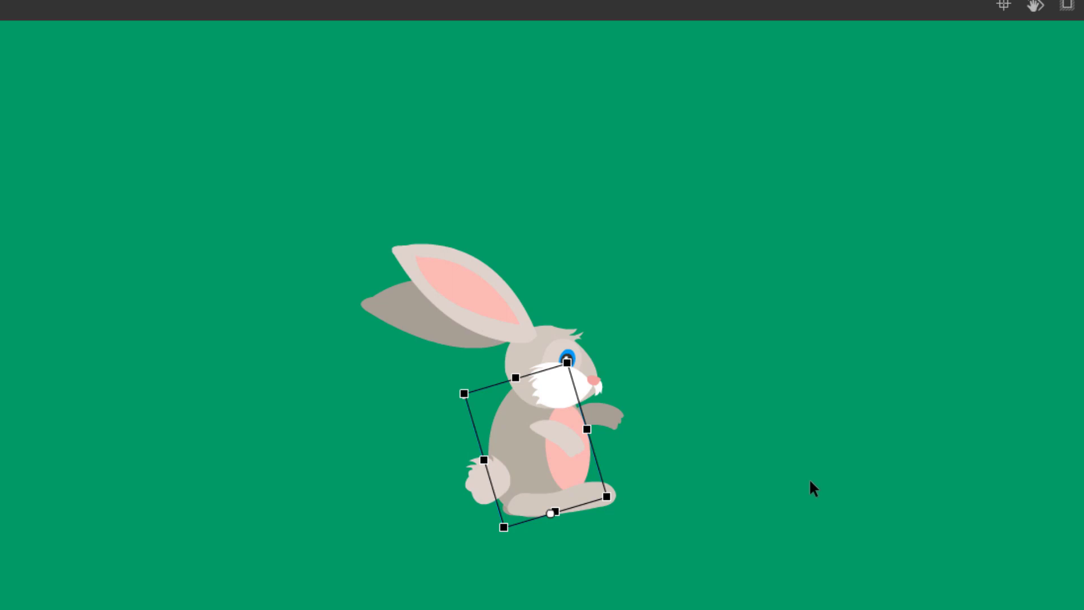
left_click(675, 450)
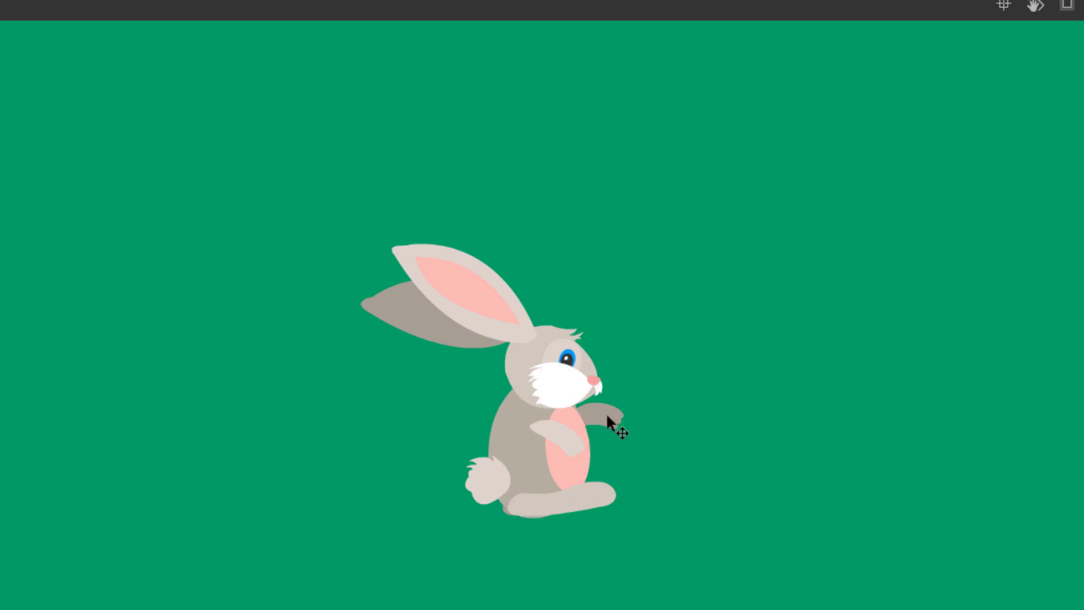
Step: Rotate the far arm downward in front of the chest
left_click(608, 417)
left_click_drag(641, 412, 642, 450)
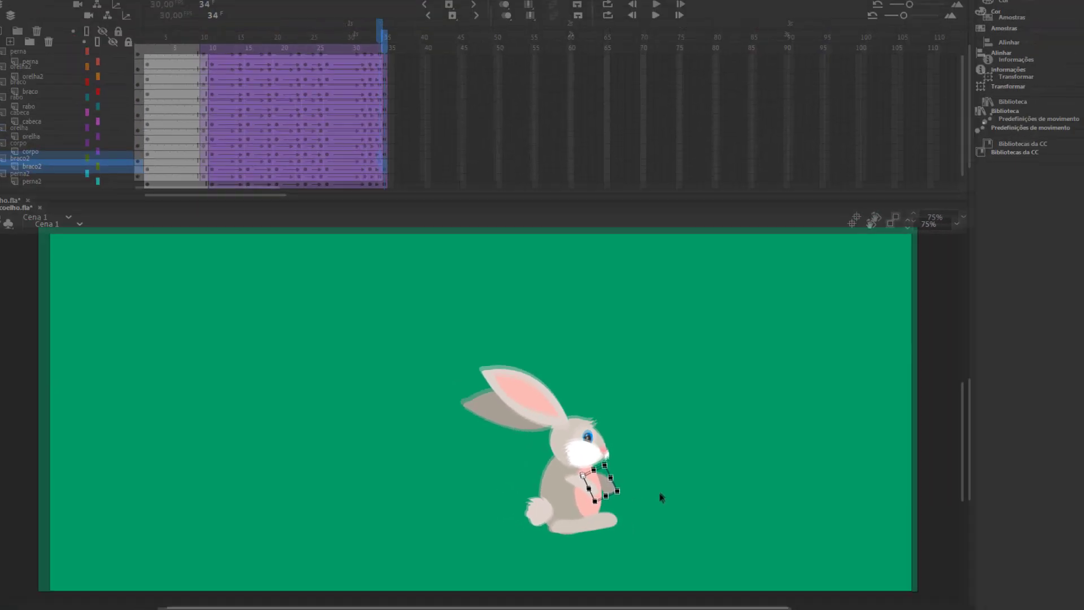
left_click(656, 510)
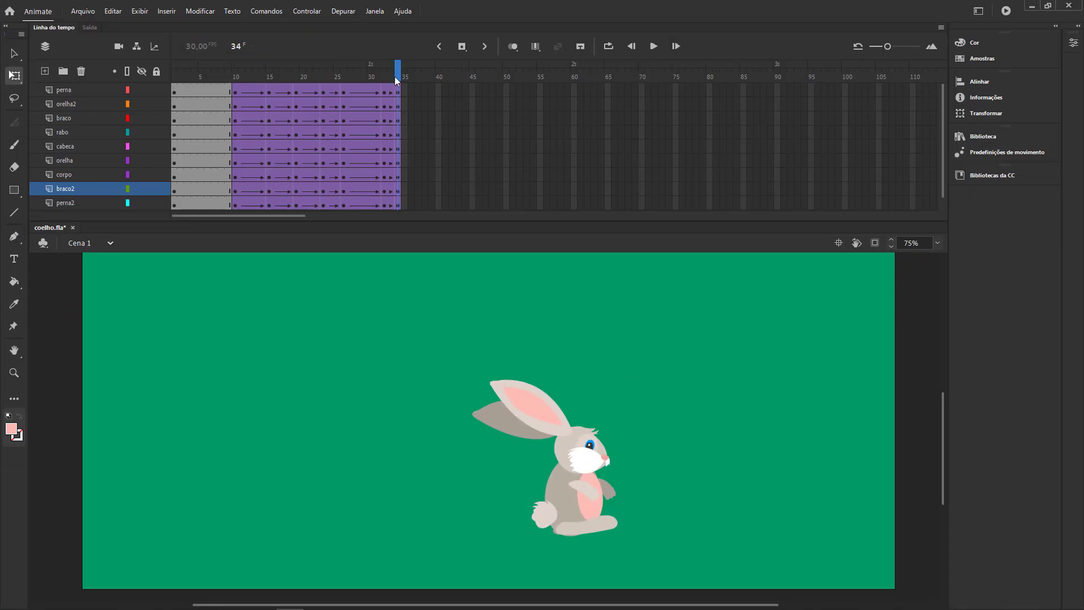
Step: Play back the animation and scrub between frames 1 and 34 to compare the rabbit's height on the stage
key("Return")
left_click_drag(417, 324, 682, 591)
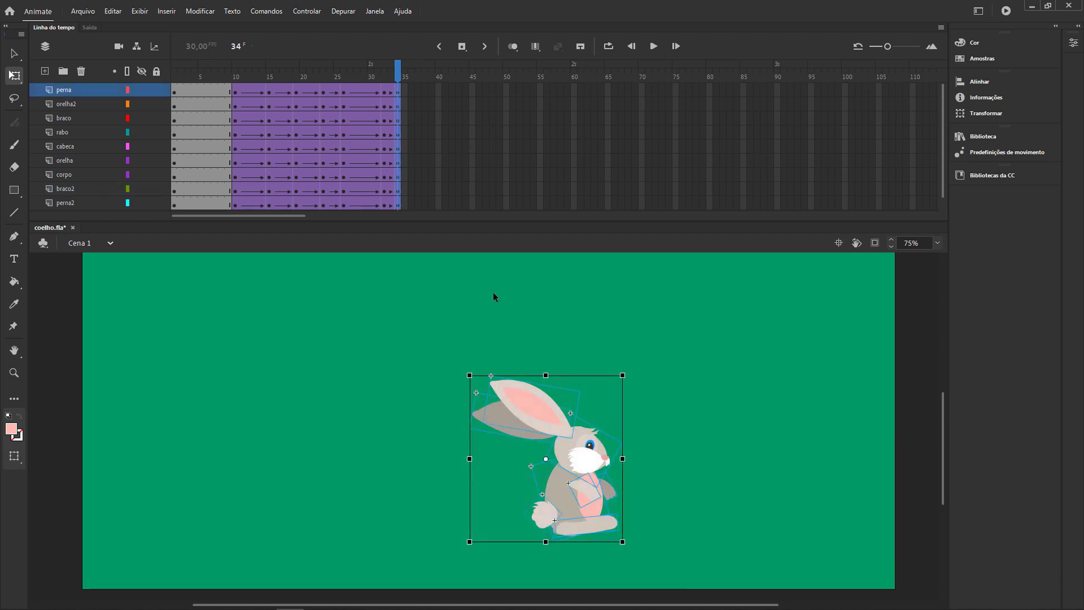
left_click_drag(397, 79, 269, 91)
key("shift+comma")
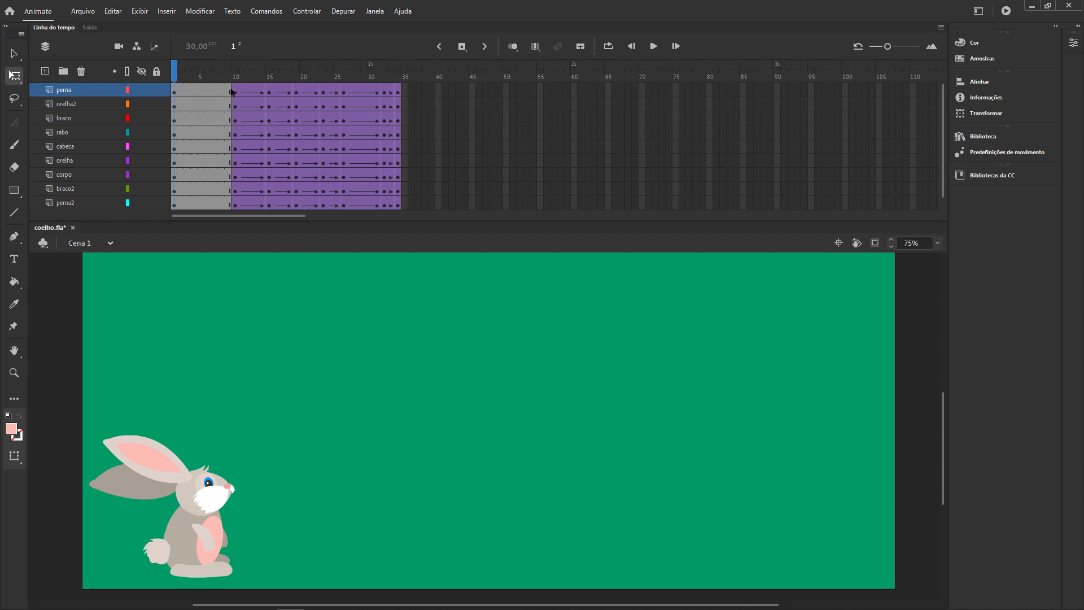
left_click_drag(178, 72, 403, 95)
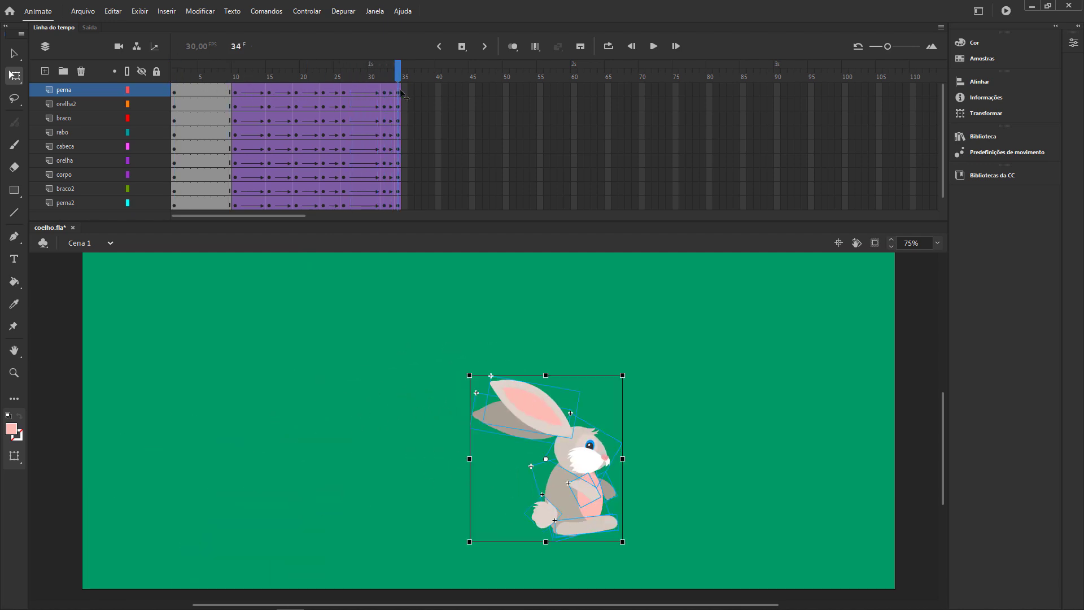
Step: Move the whole rabbit down to ground level on frame 34 and play back the animation
left_click_drag(438, 346, 703, 587)
key("Down")
key("Down")
key("Down")
key("Down")
key("Down")
key("Down")
key("Down")
key("Down")
key("Down")
key("Down")
key("Down")
key("Down")
key("Down")
key("Down")
key("Down")
key("Down")
key("Down")
key("Down")
key("Down")
key("Down")
key("shift+Down")
key("shift+Down")
key("shift+Down")
key("shift+Down")
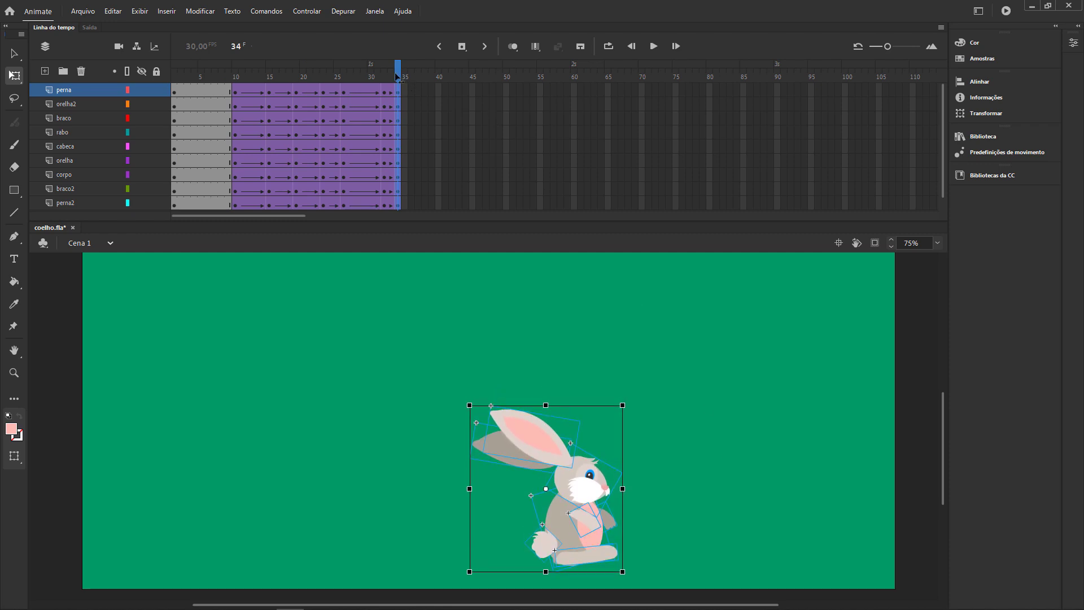
key("Return")
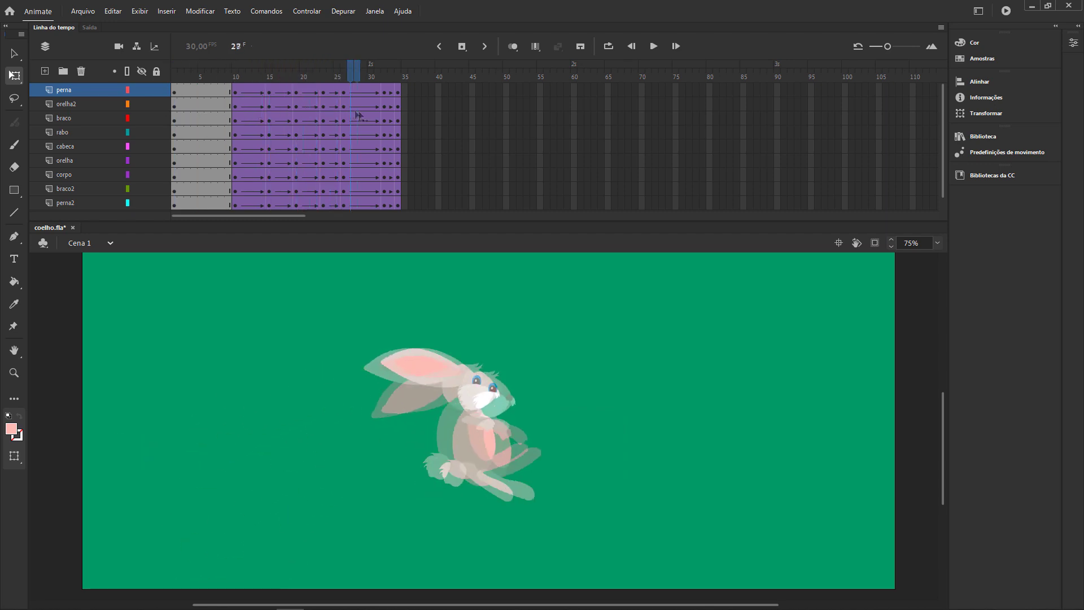
key("Return")
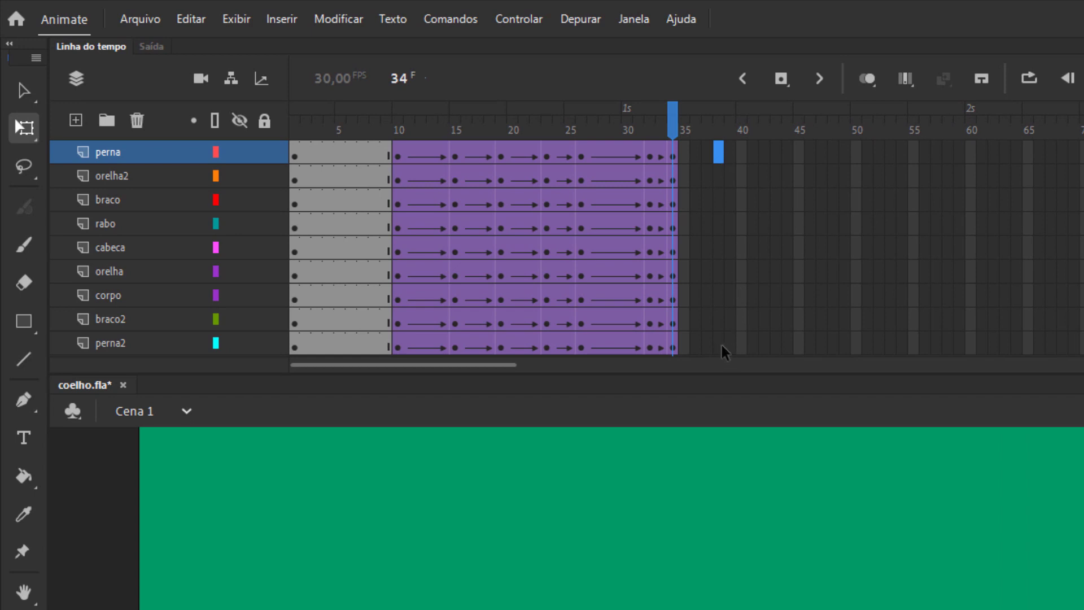
Step: Insert keyframes on frame 38 in all layers
left_click(719, 344, "shift")
right_click(720, 344)
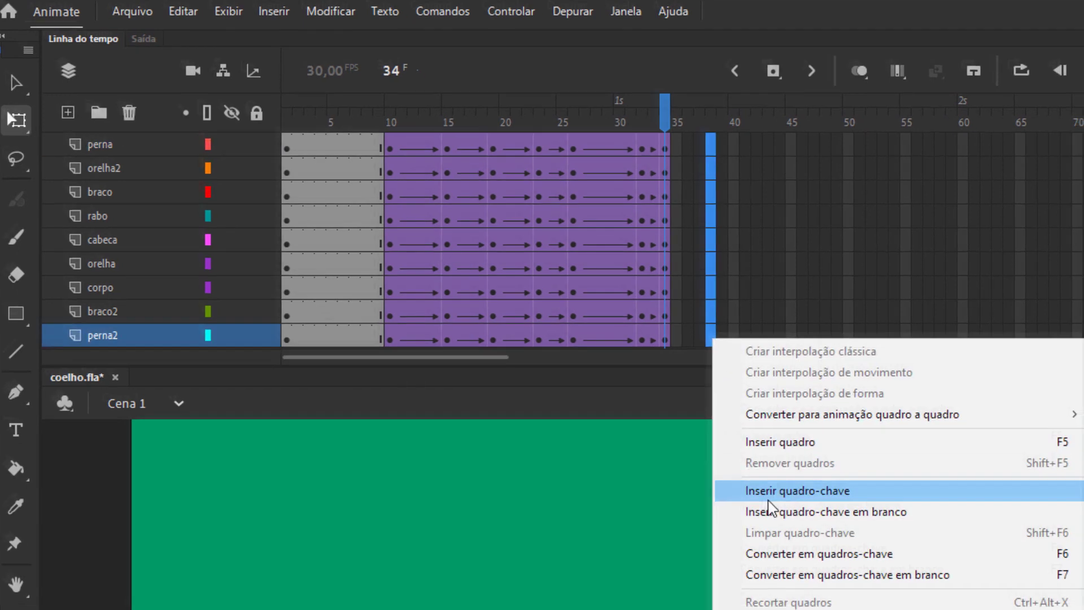
left_click(782, 495)
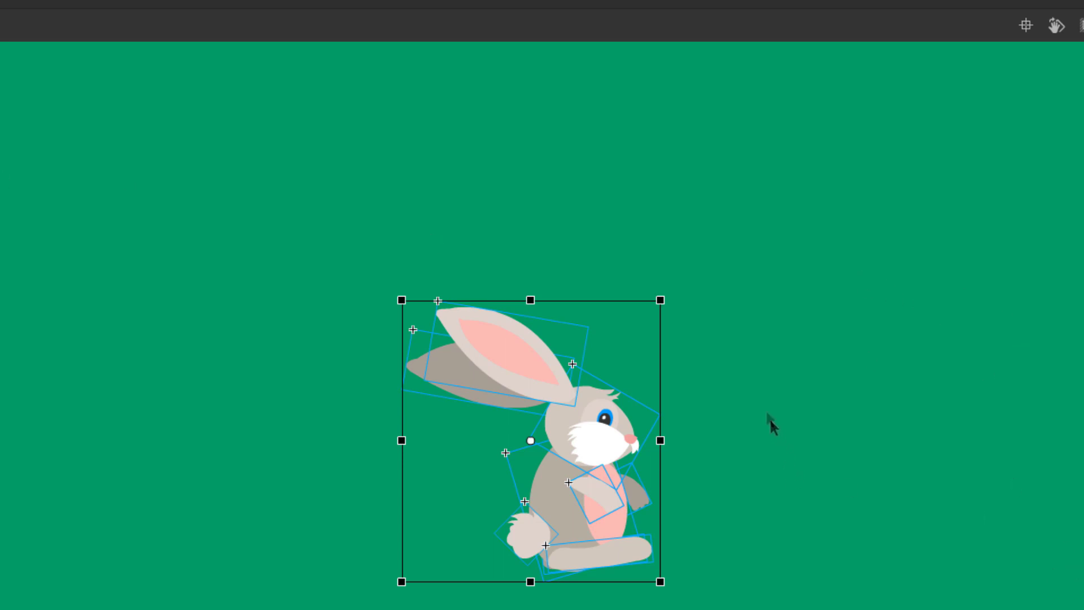
Step: Rotate the body strongly forward and move the near leg forward beneath it
left_click(724, 390)
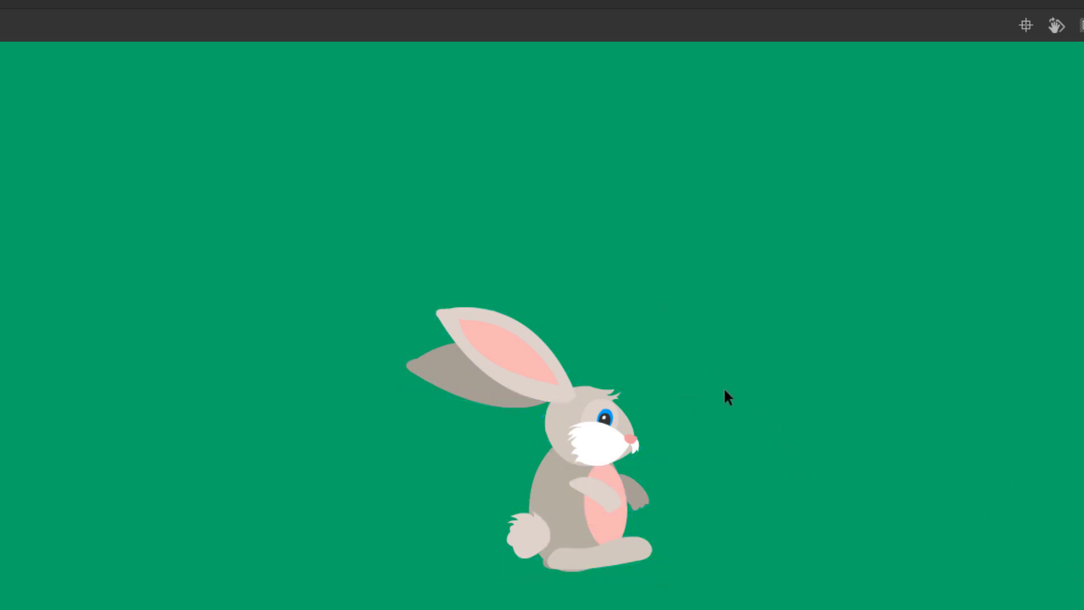
left_click(626, 510)
left_click_drag(639, 427, 705, 472)
left_click_drag(643, 539, 695, 541)
left_click(849, 461)
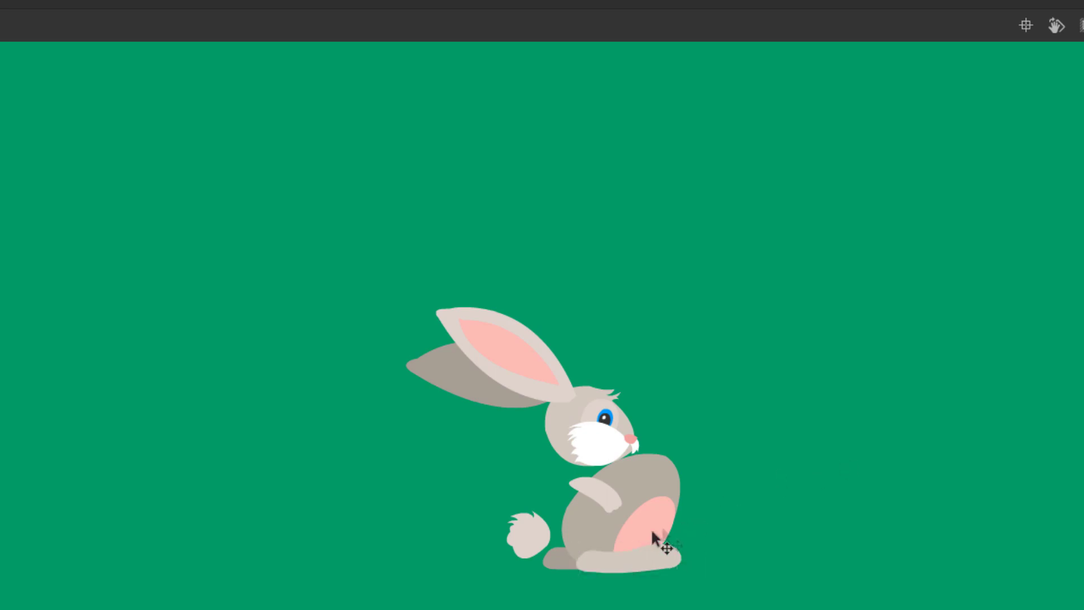
Step: Fit the far leg, tail and near arm to the forward-leaning body on frame 38, swinging the arm downward
left_click(600, 556)
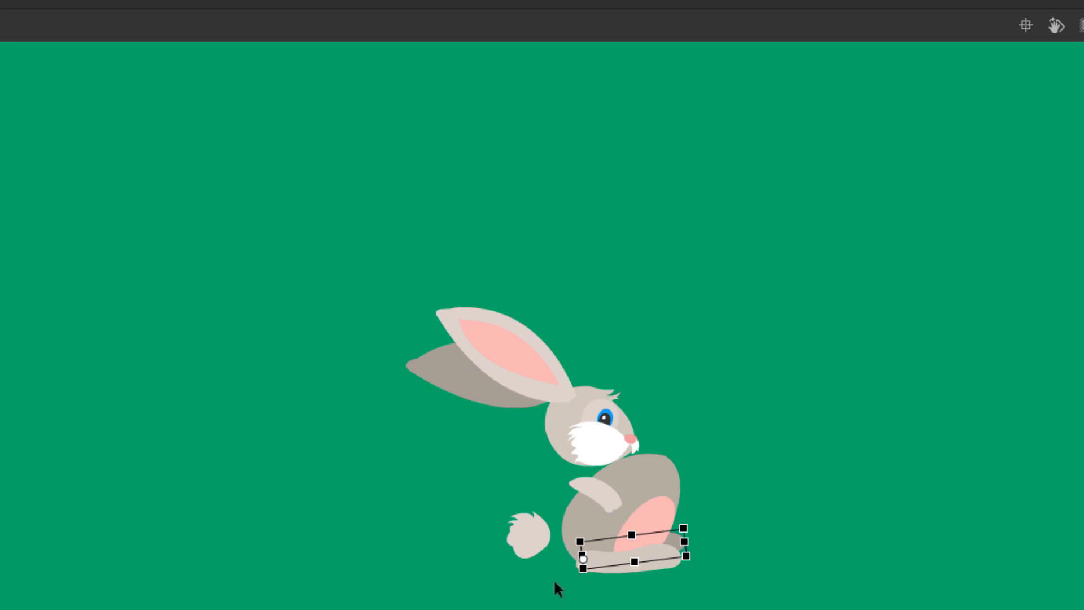
left_click_drag(545, 542, 571, 543)
left_click_drag(561, 490, 539, 497)
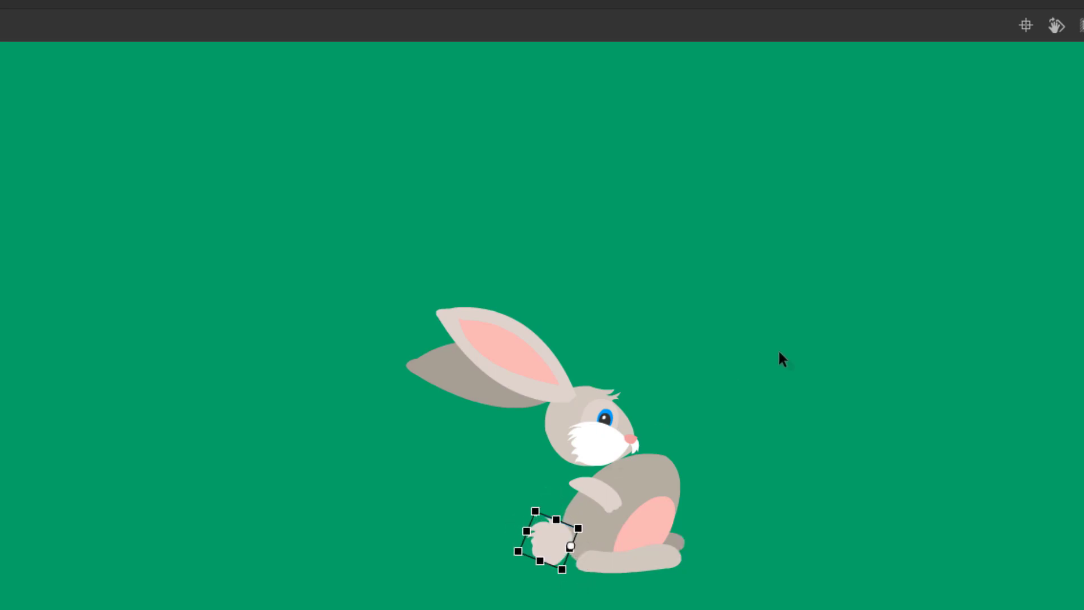
left_click(815, 349)
left_click_drag(606, 495, 601, 519)
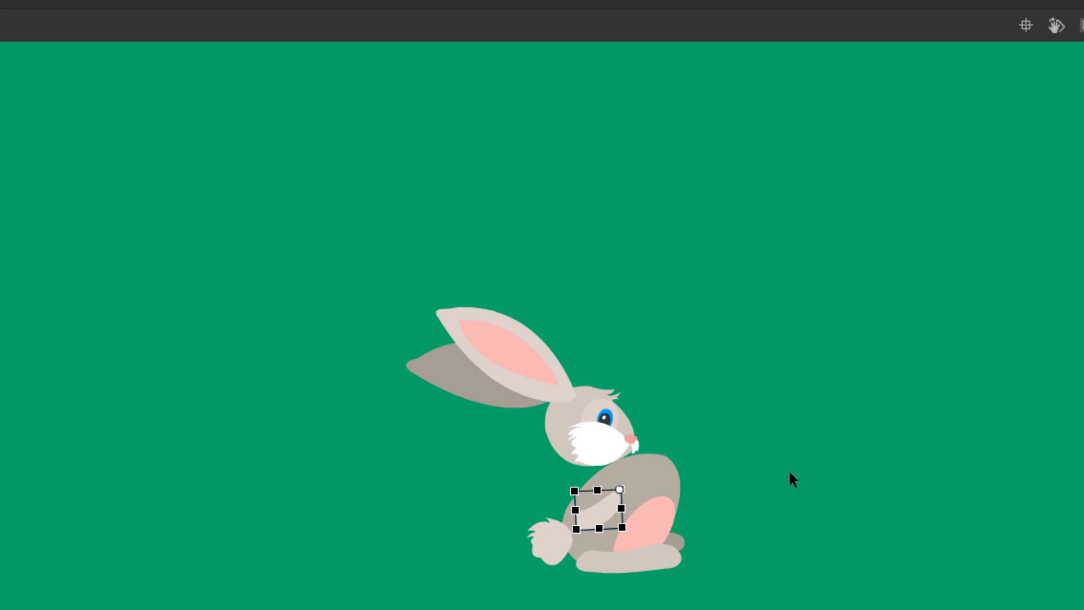
left_click(789, 471)
Step: Place the head on top of the leaning body, tilted downward, and attach the near ear swung forward
left_click_drag(608, 433, 686, 456)
left_click_drag(753, 443, 755, 475)
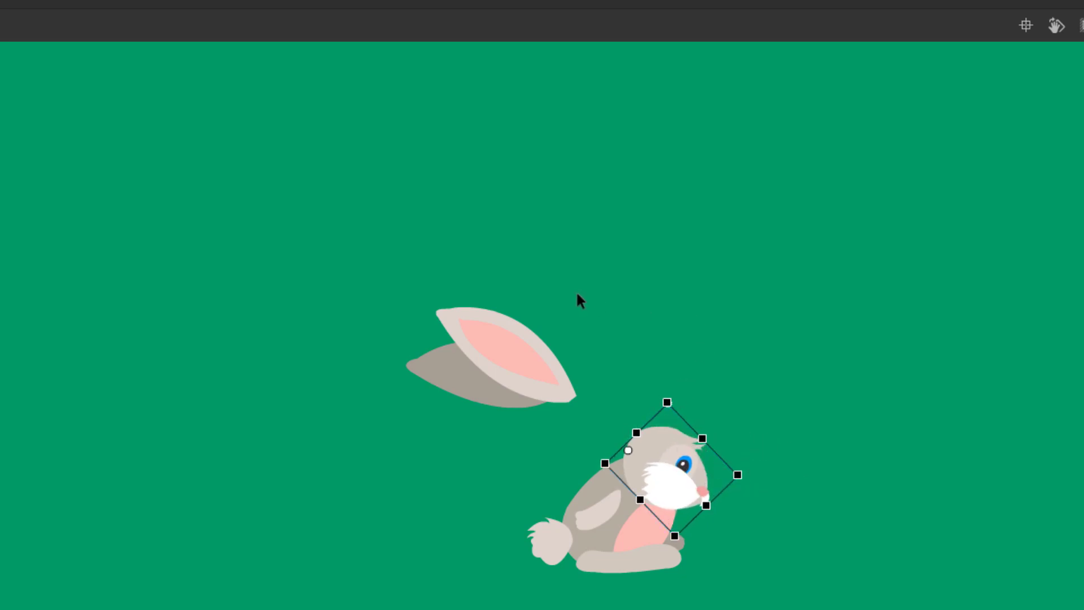
left_click_drag(527, 359, 610, 404)
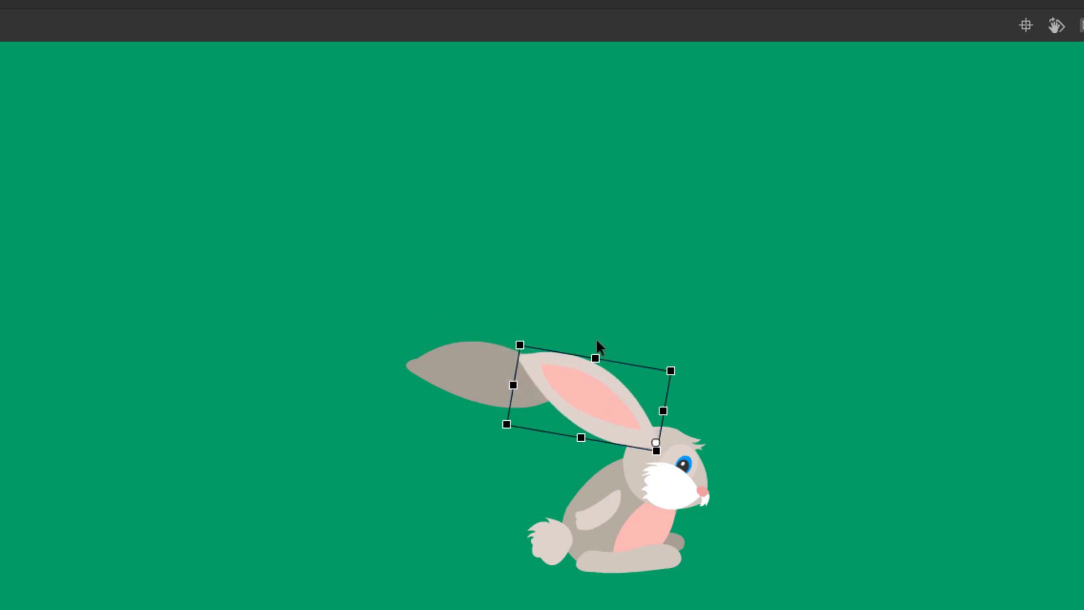
left_click_drag(541, 324, 719, 350)
Step: Attach the far ear to the head and rotate it forward behind the near ear
left_click_drag(539, 391, 612, 431)
left_click_drag(511, 371, 678, 319)
left_click_drag(726, 276, 840, 267)
left_click(726, 346)
left_click(735, 294)
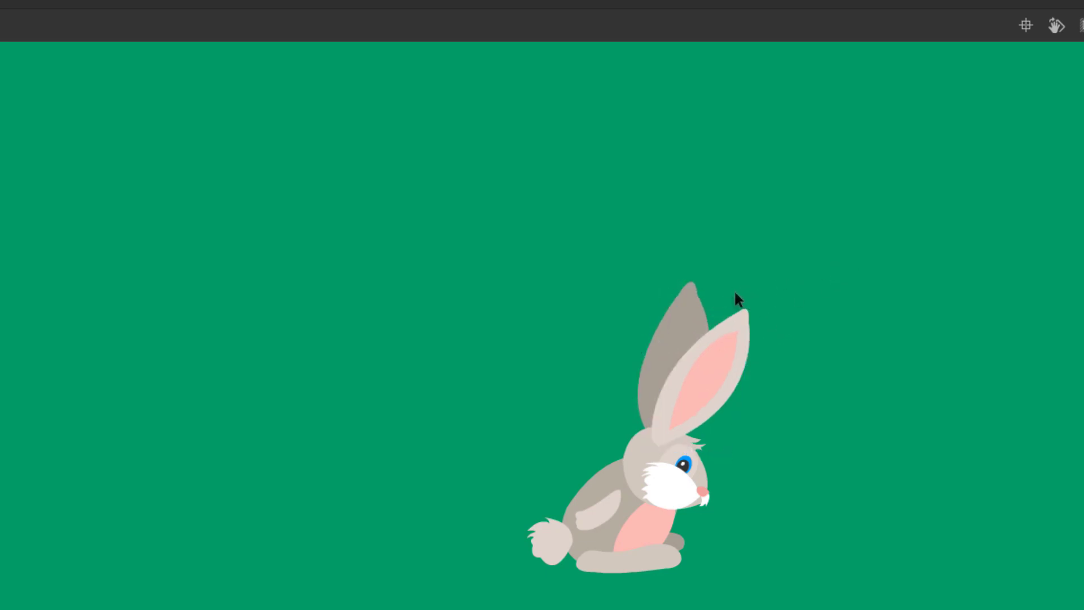
left_click(687, 317)
left_click_drag(743, 290, 753, 300)
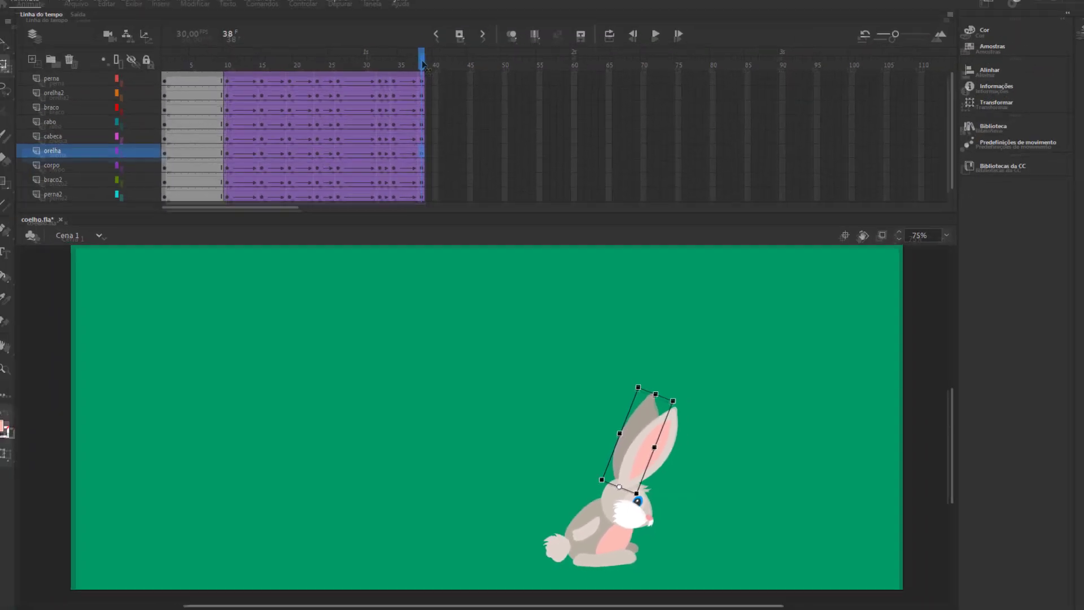
Step: Scrub the timeline to check the landing pose and insert keyframes on frame 44 in all layers
left_click_drag(423, 71, 459, 163)
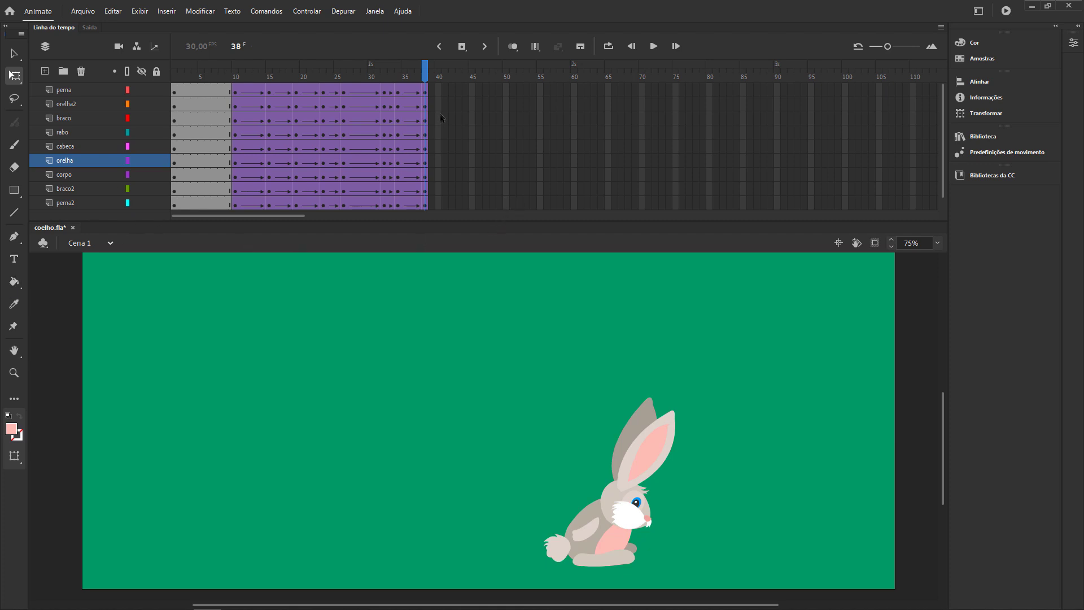
left_click(460, 90)
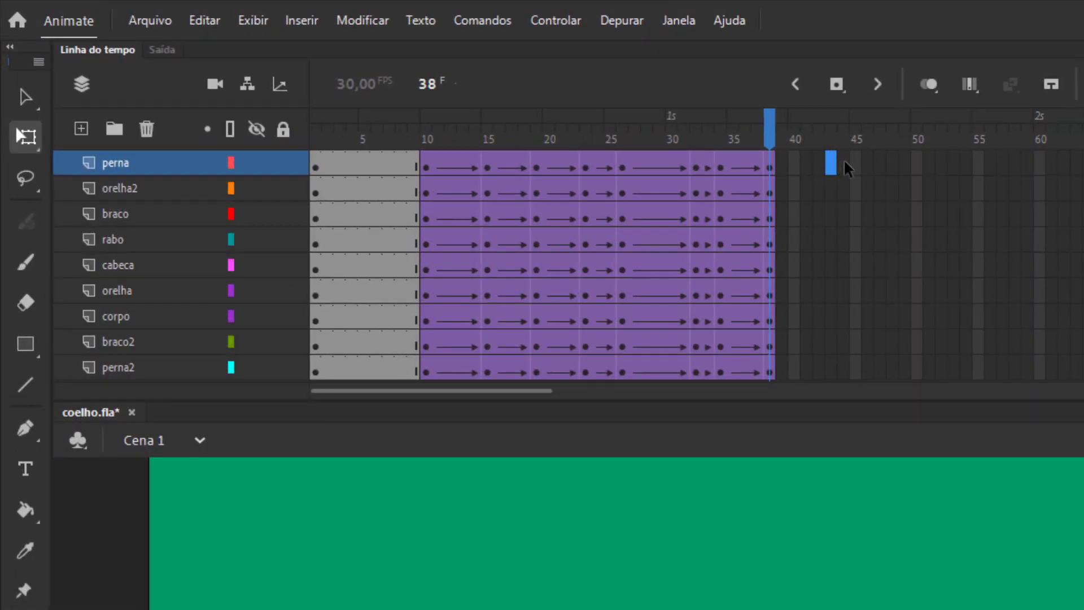
left_click(843, 164)
left_click(841, 371, "shift")
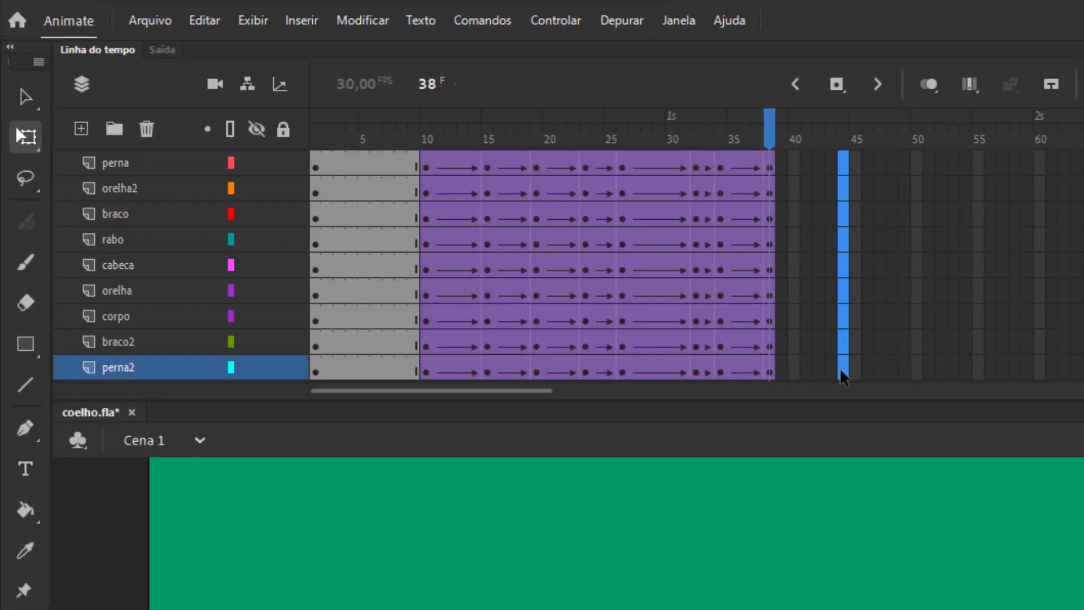
right_click(842, 372)
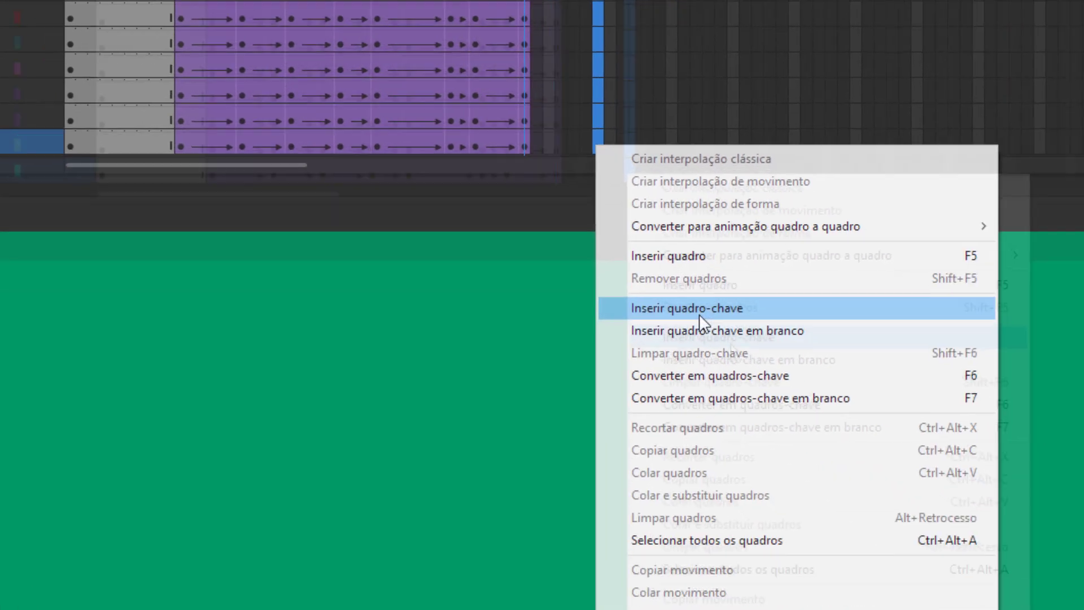
left_click(945, 541)
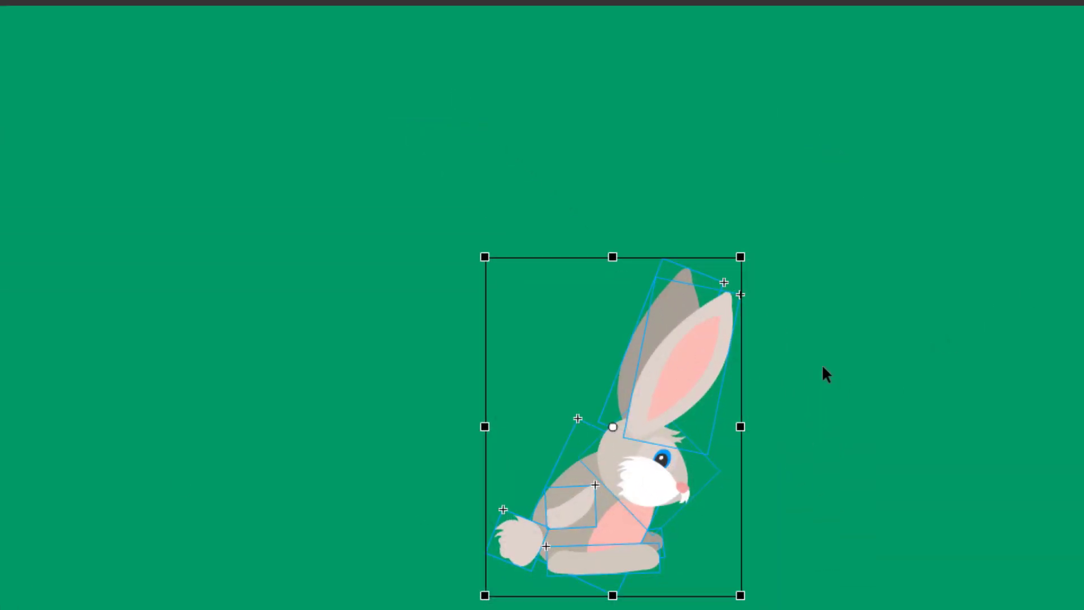
Step: Move the whole rabbit slightly to the right on frame 44
left_click(991, 309)
left_click(668, 457)
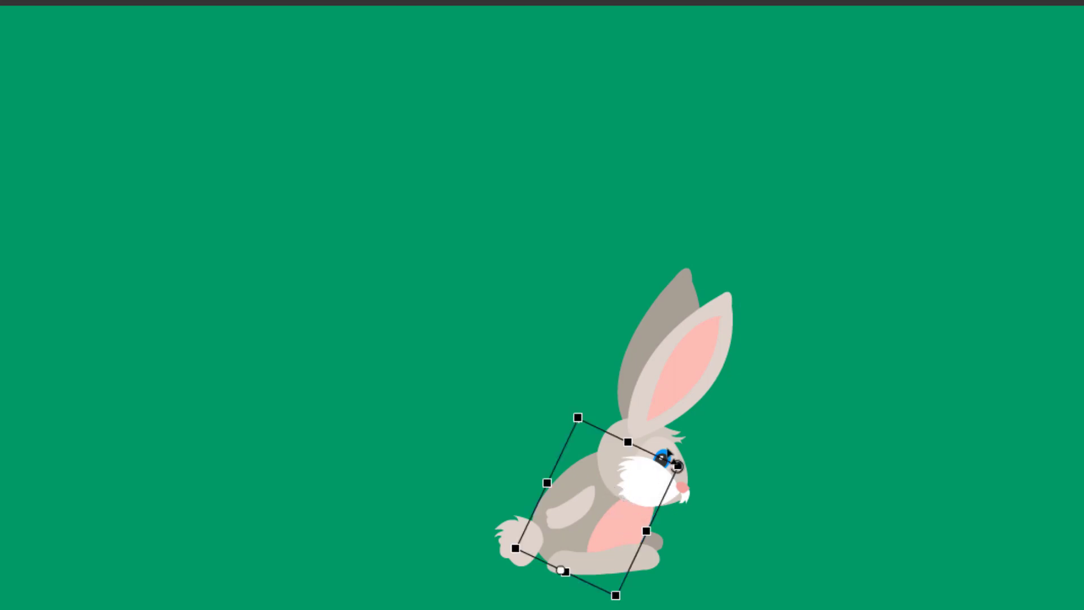
left_click_drag(369, 129, 859, 609)
key("Right")
key("Right")
key("Right")
key("Right")
key("Right")
key("Right")
key("Right")
key("Right")
key("Right")
key("Right")
key("Right")
key("Right")
key("Right")
key("Right")
key("Right")
key("Right")
key("Right")
key("Right")
key("Right")
key("Right")
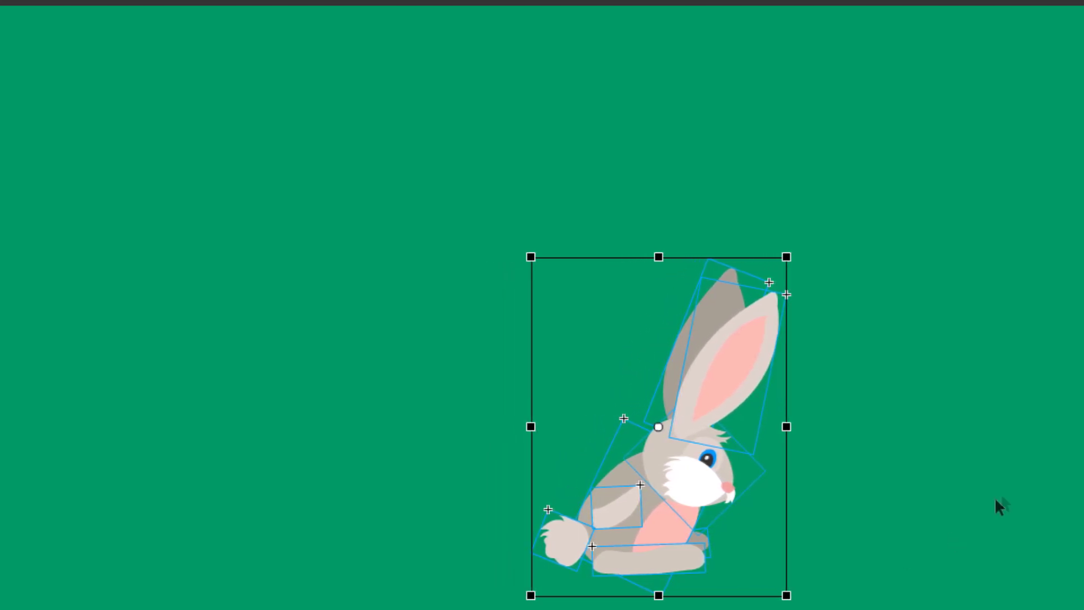
key("Escape")
Step: Rotate the body back to an upright posture and move the near leg back and down beneath it
left_click(673, 497)
left_click_drag(725, 454, 677, 387)
left_click(945, 450)
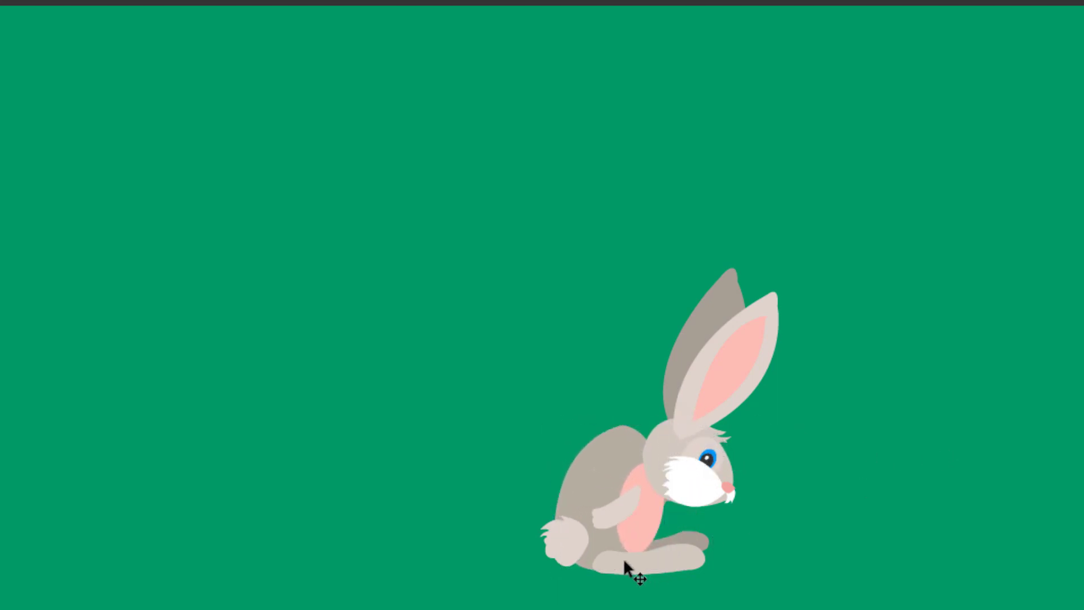
left_click_drag(646, 564, 635, 588)
key("Down")
key("Down")
key("Down")
key("Down")
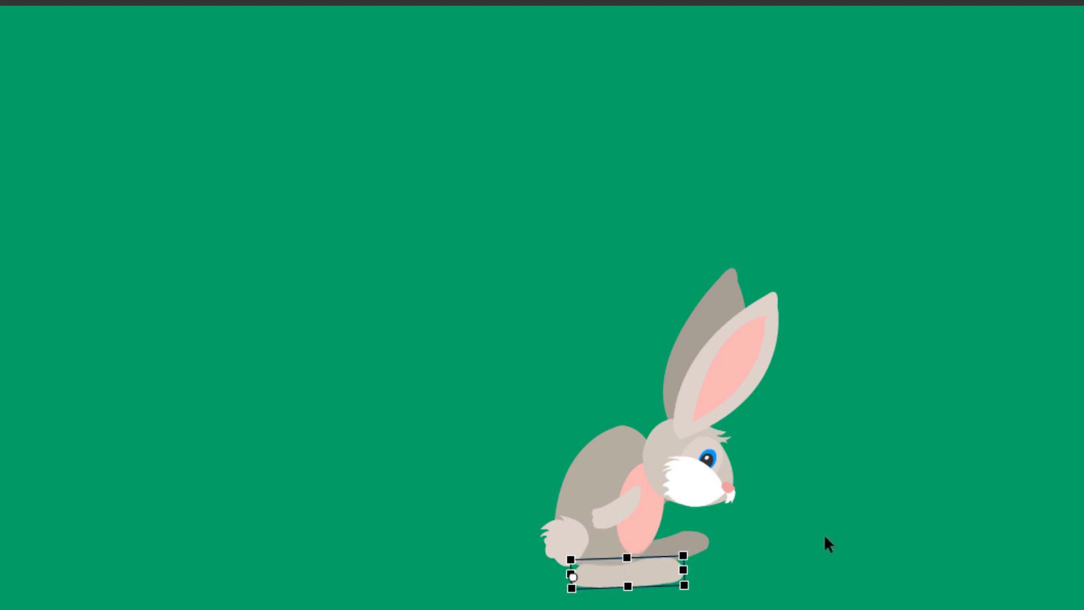
Step: Rotate the body slightly further back and raise the near leg a little to meet it
left_click(628, 495)
left_click(610, 460)
left_click_drag(664, 419, 649, 414)
left_click(716, 571)
left_click(659, 576)
key("Up")
key("Up")
key("Up")
key("Up")
key("Up")
key("Up")
left_click(861, 524)
Step: Shift the far leg back behind the near leg and rotate it slightly downward
left_click(701, 545)
key("Left")
key("Left")
key("Left")
key("Left")
key("Left")
key("Left")
key("Left")
key("Left")
key("Left")
key("Left")
key("Left")
key("Left")
key("Left")
key("Left")
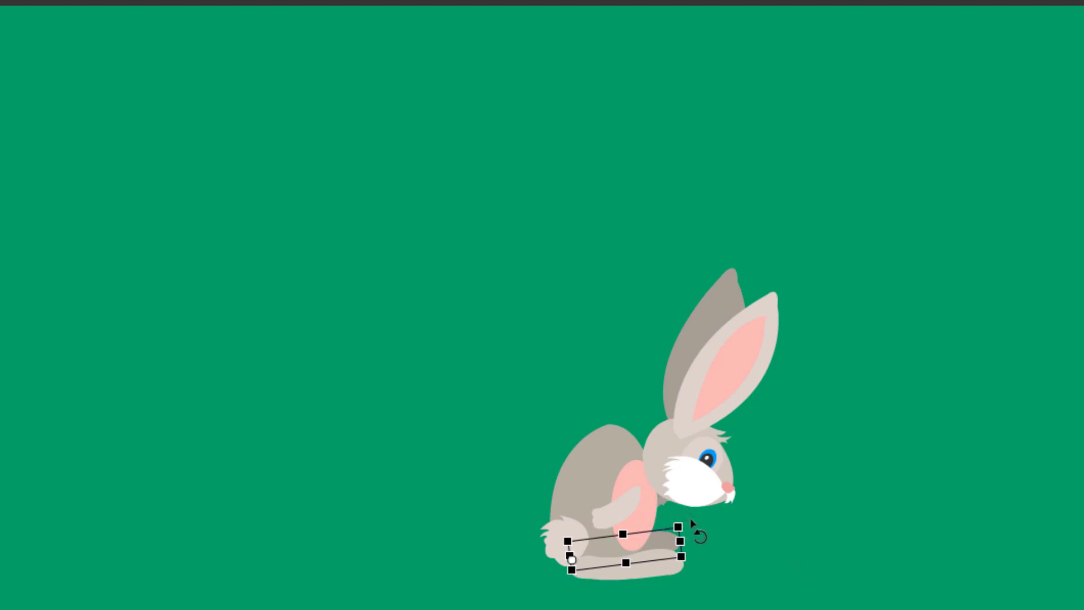
left_click_drag(688, 513, 696, 521)
left_click(857, 550)
Step: Attach the tail to the lower back of the upright body and move the near arm up to the shoulder
left_click_drag(580, 543, 558, 546)
key("Right")
key("Right")
left_click(780, 524)
left_click_drag(633, 500, 597, 490)
left_click_drag(560, 537, 566, 543)
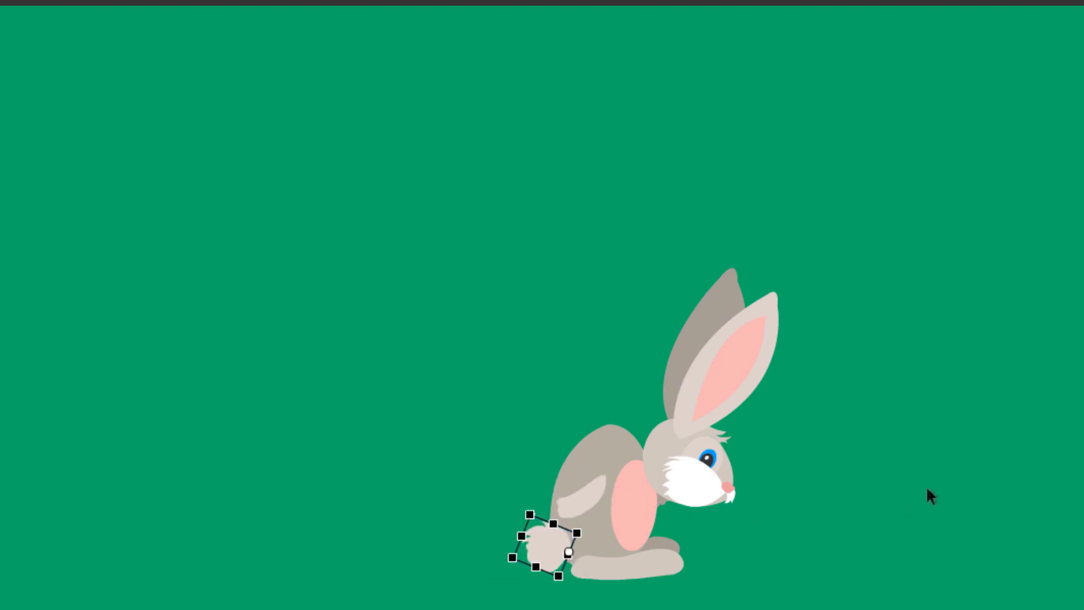
Step: Swing the near arm forward over the belly and adjust its position at the shoulder
left_click(585, 499)
left_click_drag(568, 542, 649, 545)
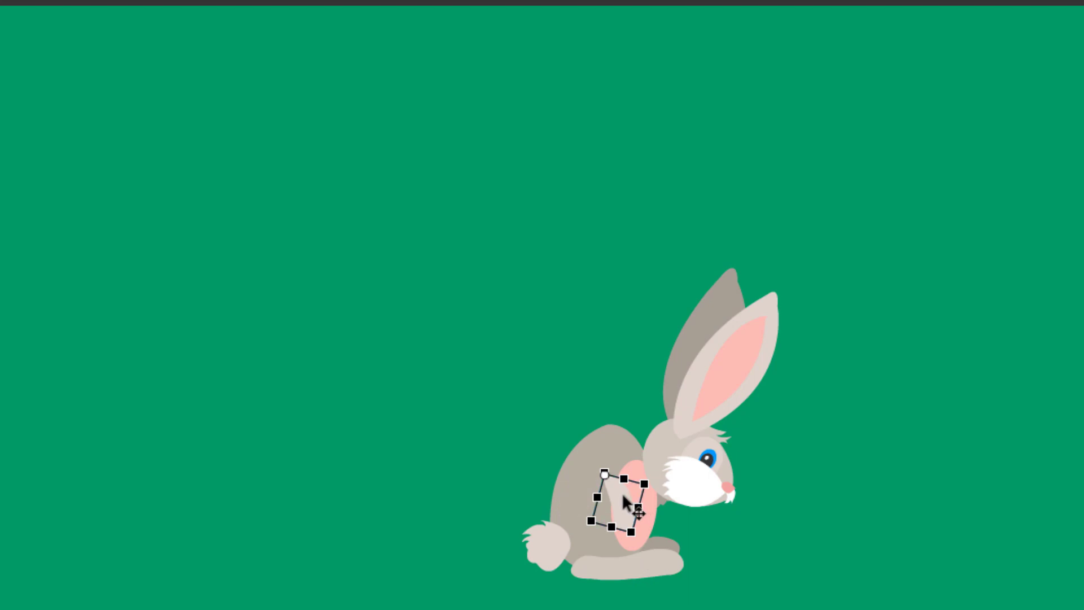
left_click_drag(622, 492, 615, 501)
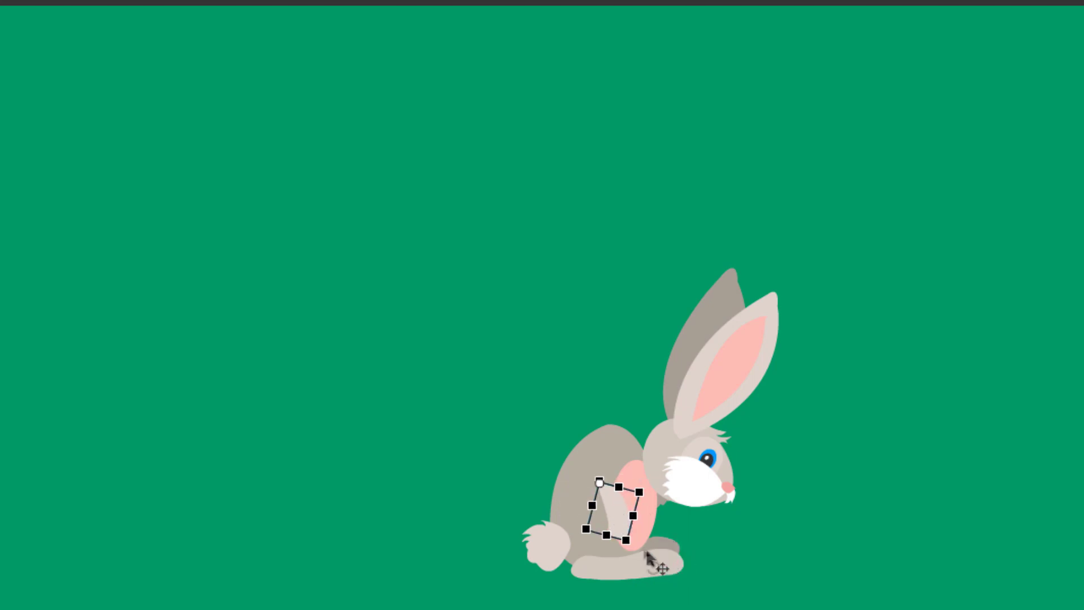
left_click_drag(643, 554, 645, 535)
left_click(791, 469)
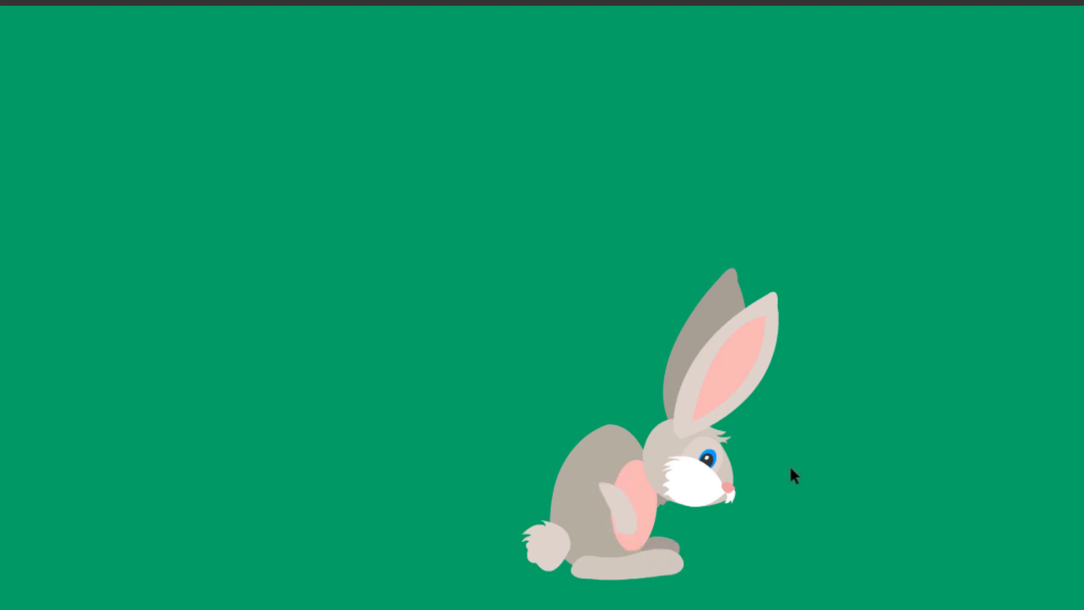
Step: Set the head level on top of the upright body and attach both ears leaning backward
left_click_drag(734, 462, 726, 365)
left_click_drag(654, 399, 649, 426)
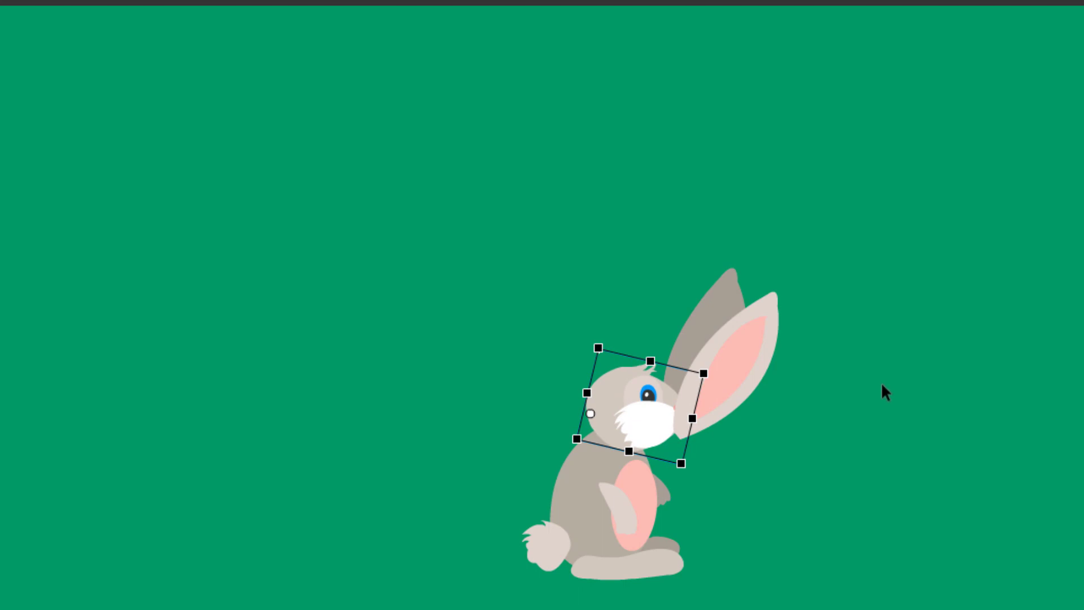
left_click_drag(739, 359, 685, 313)
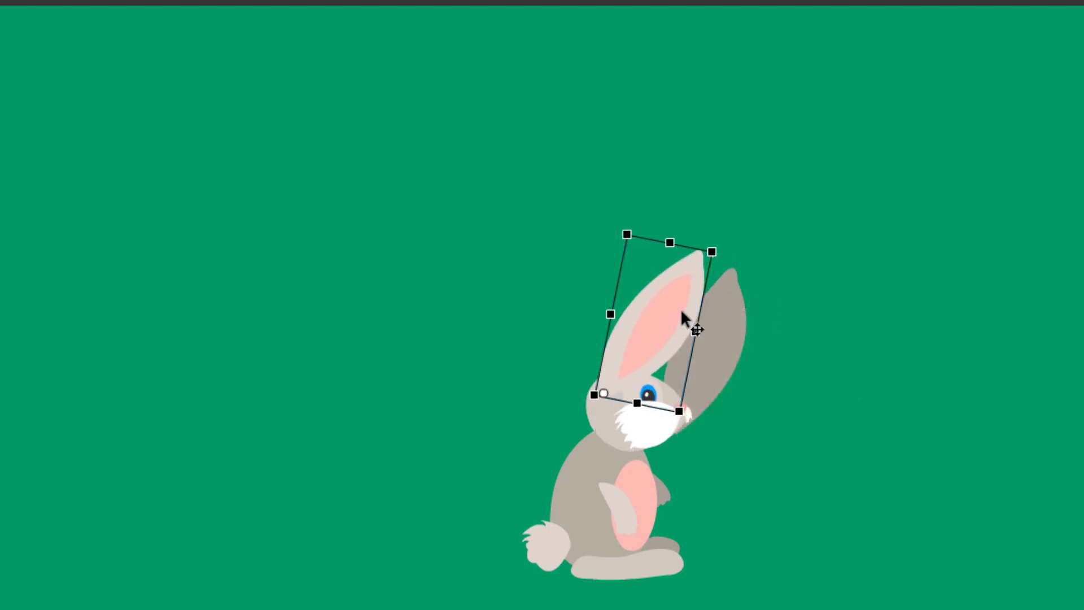
left_click_drag(718, 244, 548, 223)
left_click_drag(574, 327, 578, 319)
left_click_drag(738, 358, 673, 311)
left_click_drag(713, 229, 563, 261)
Step: Try the whole rabbit farther right on frame 44 and scrub the timeline to check the landing
left_click_drag(371, 176, 734, 598)
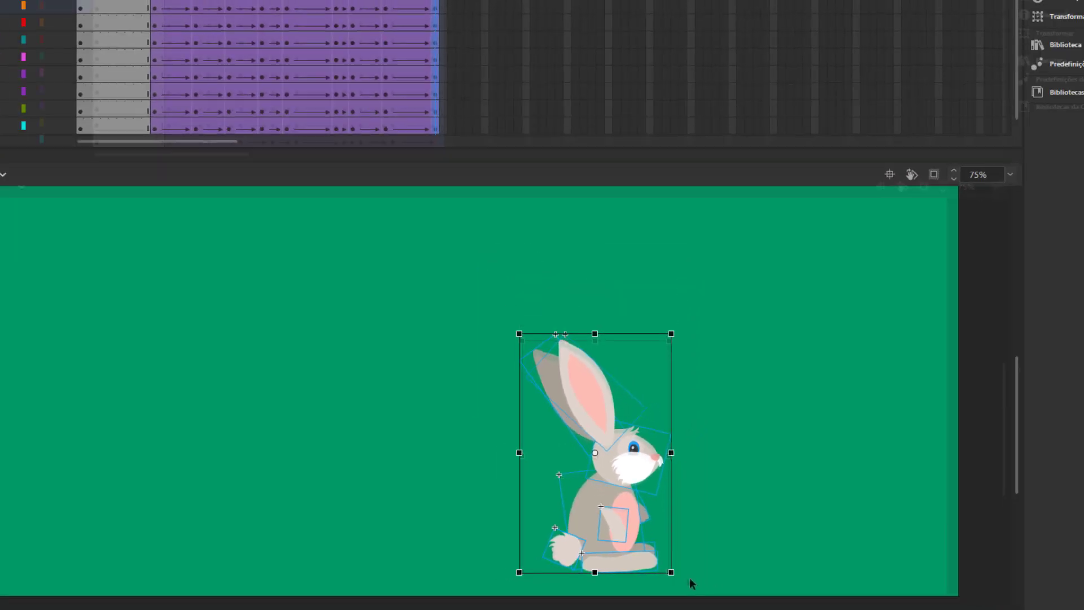
key("shift+Right")
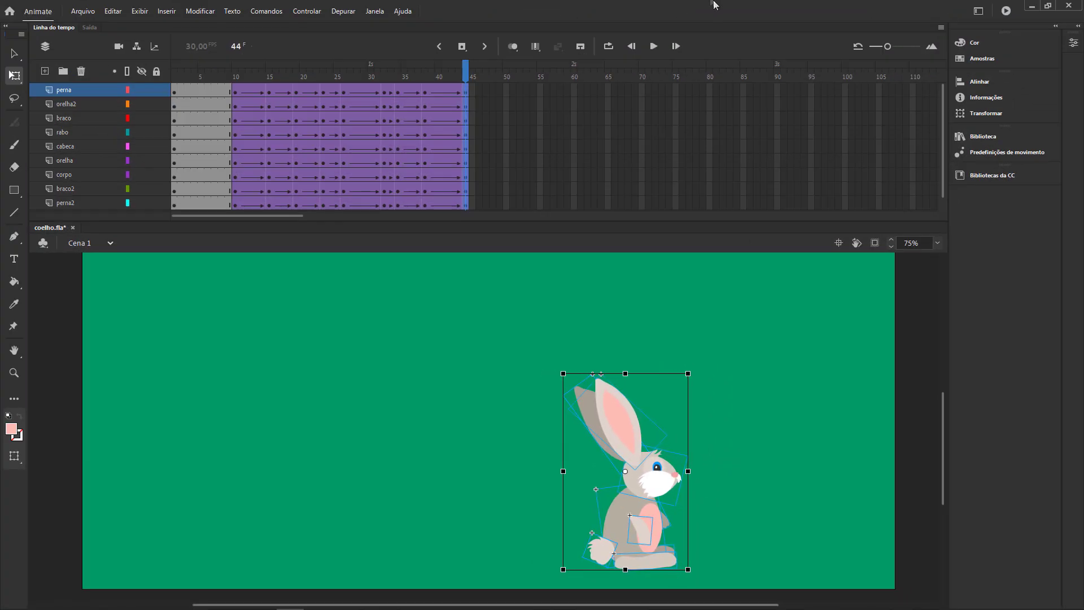
left_click_drag(466, 79, 473, 142)
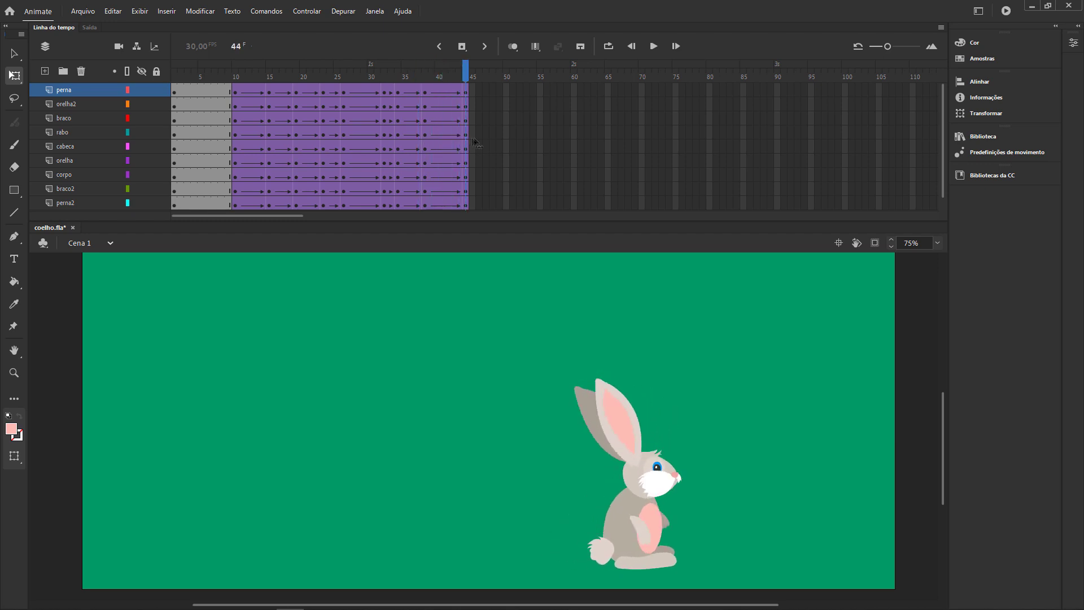
Step: Move the whole rabbit a little to the left on frame 44 and scrub through the landing
left_click_drag(557, 363, 743, 577)
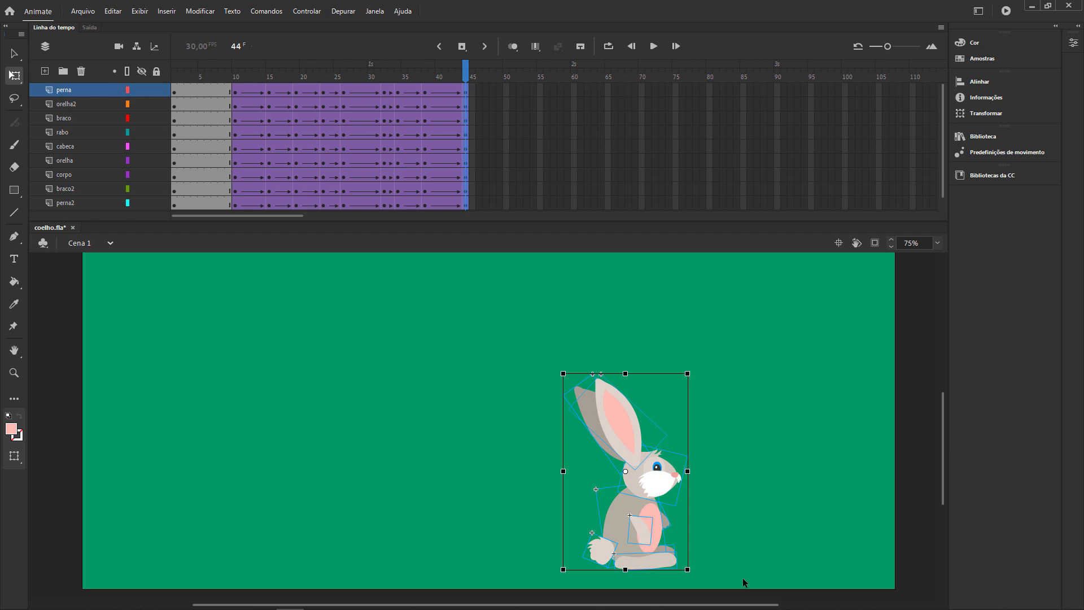
key("shift+Left")
key("shift+Left")
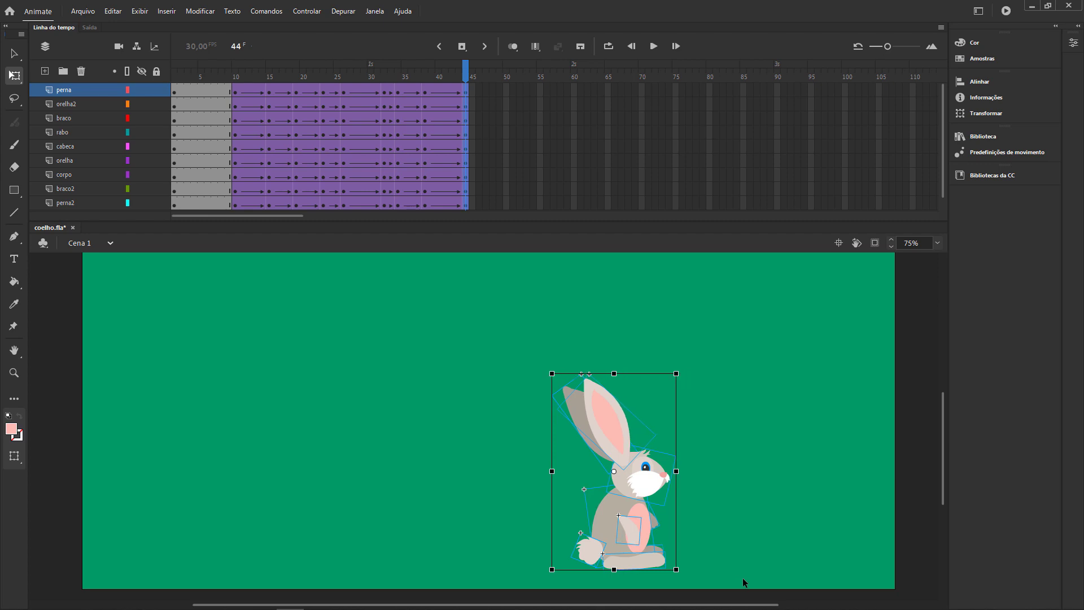
left_click_drag(468, 67, 477, 110)
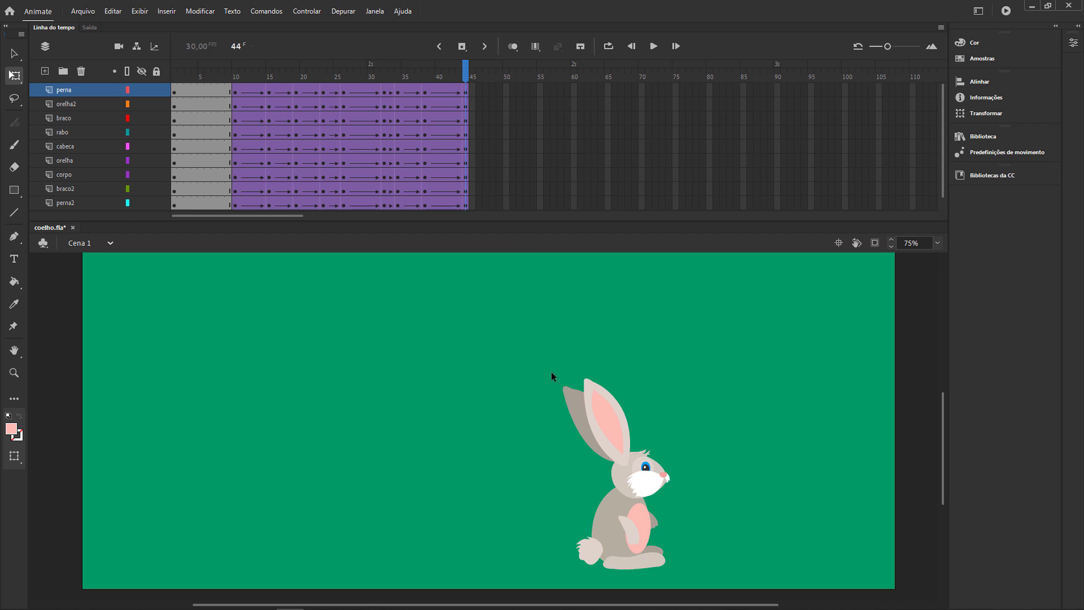
Step: Move the whole rabbit further left on frame 44, scrub the landing and play back the animation
left_click_drag(517, 322, 734, 601)
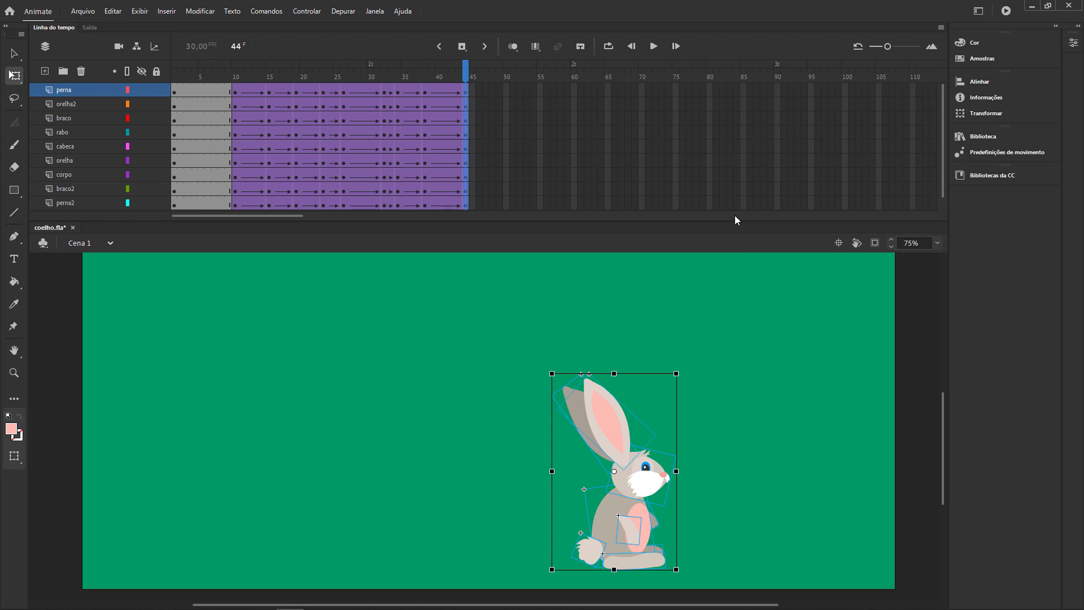
key("shift+Left")
key("shift+Left")
key("shift+Left")
key("shift+Left")
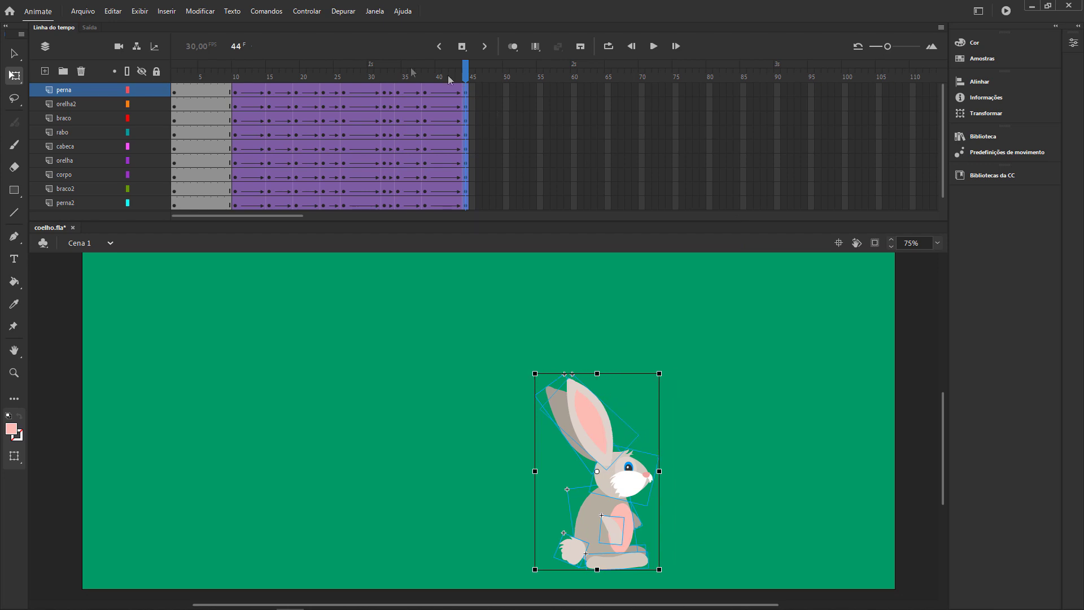
left_click_drag(468, 69, 516, 101)
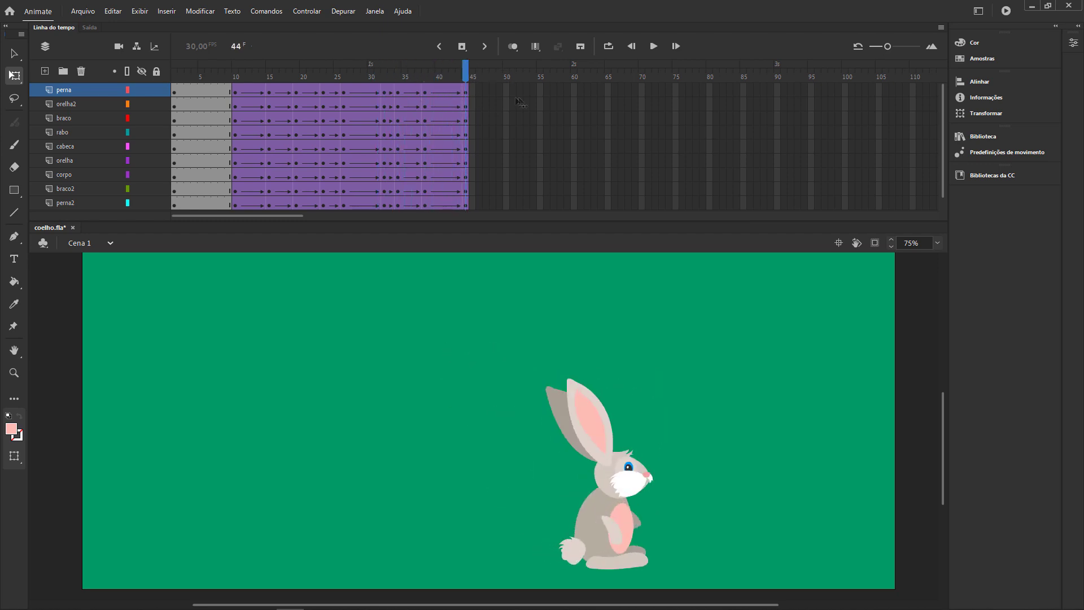
key("Return")
Step: Extend all layers with frames up to frame 95 and play back the animation
left_click(812, 92)
left_click(813, 204, "shift")
right_click(812, 204)
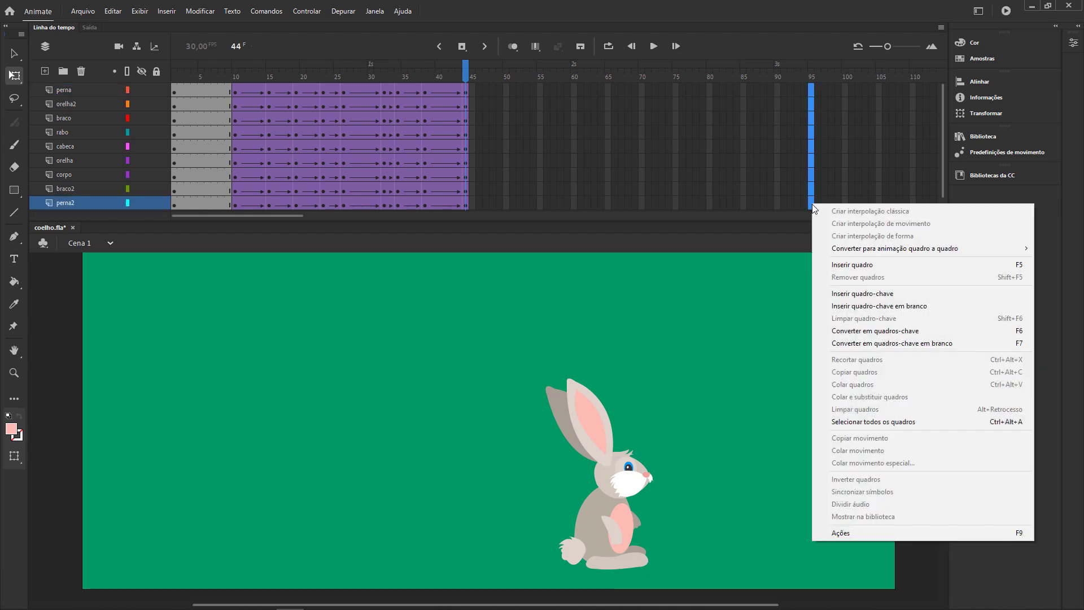
left_click(873, 272)
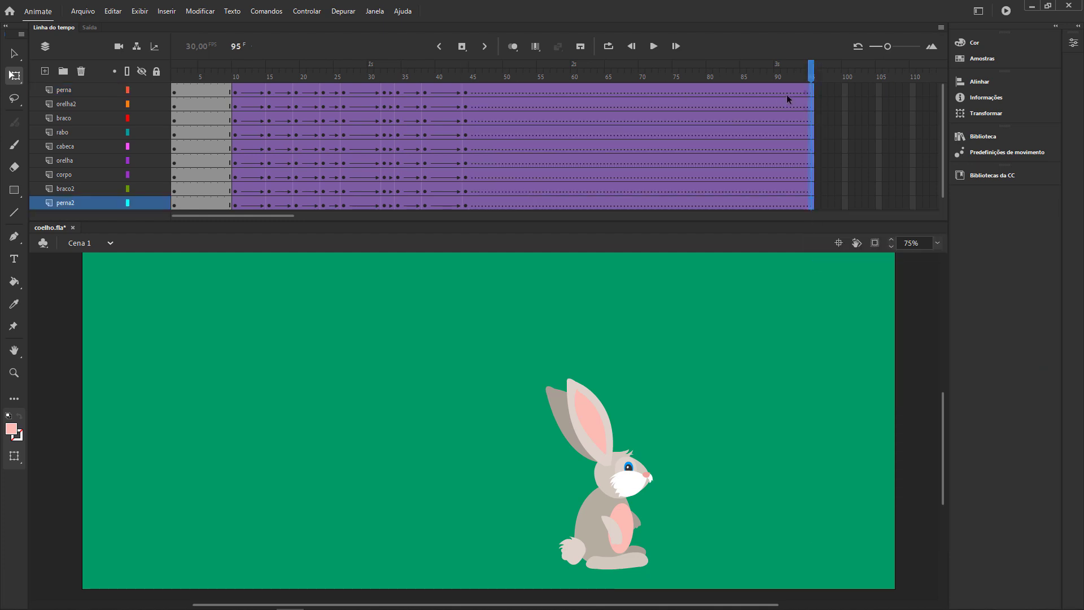
key("Return")
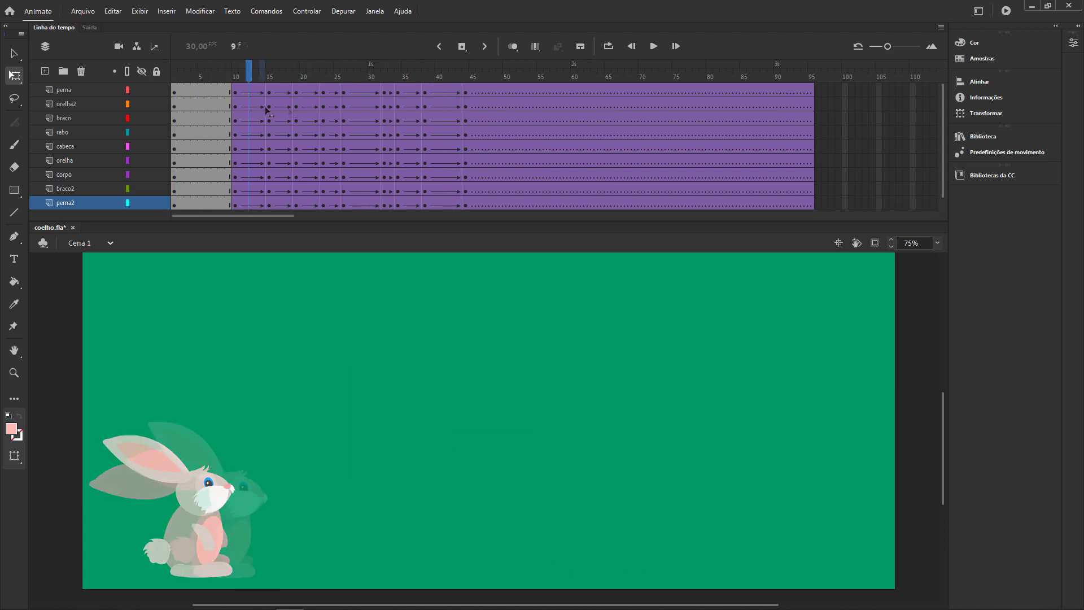
Step: Insert a keyframe on the orelha2 layer at frame 52 and rotate the front ear backward around its base
left_click(66, 105)
left_click(520, 106)
right_click(521, 108)
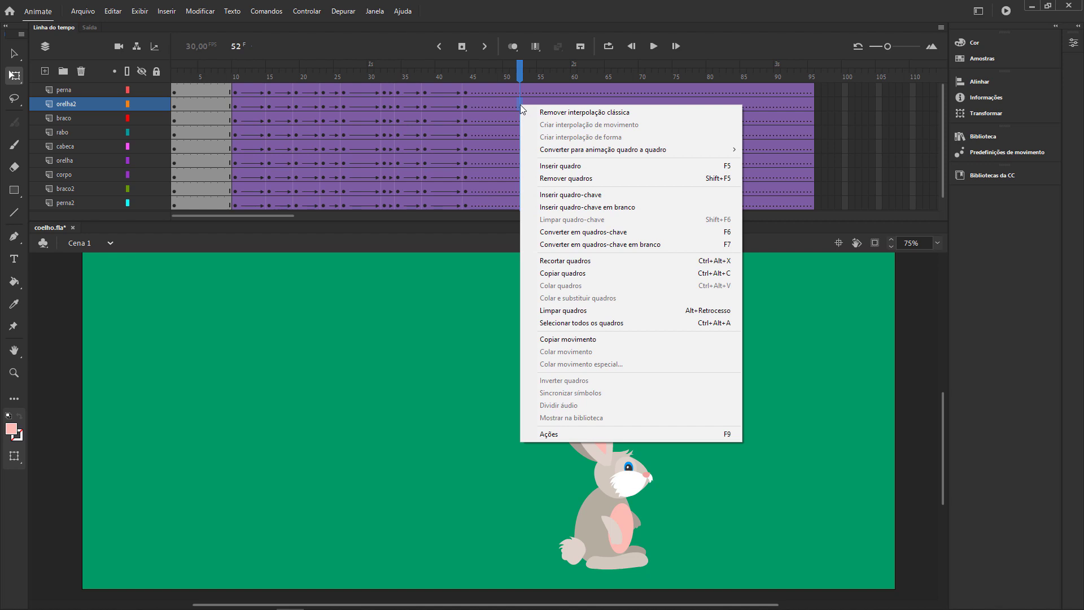
left_click(571, 195)
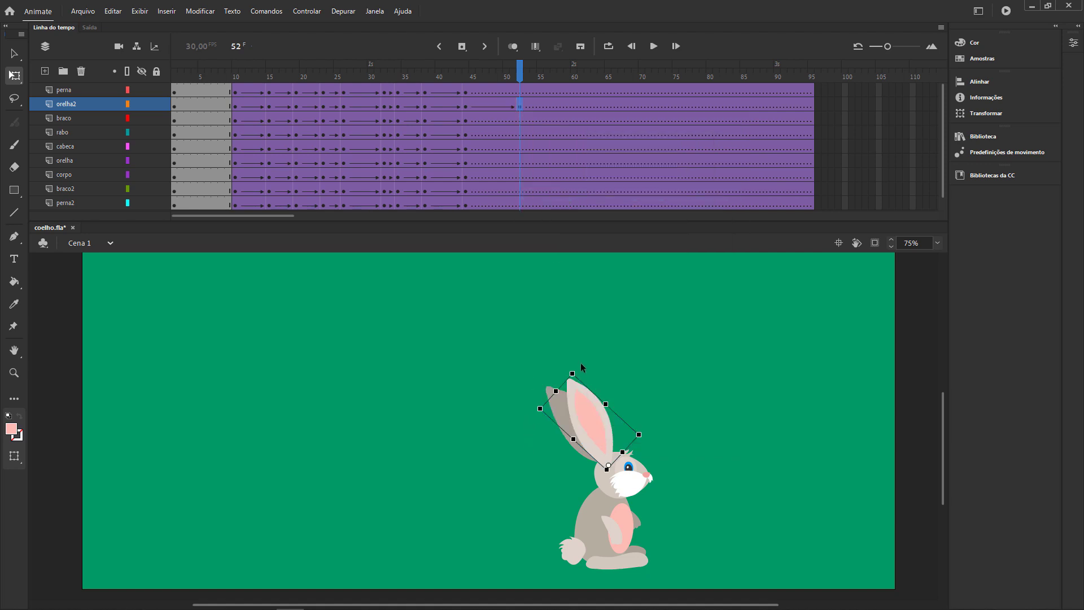
left_click_drag(577, 371, 538, 391)
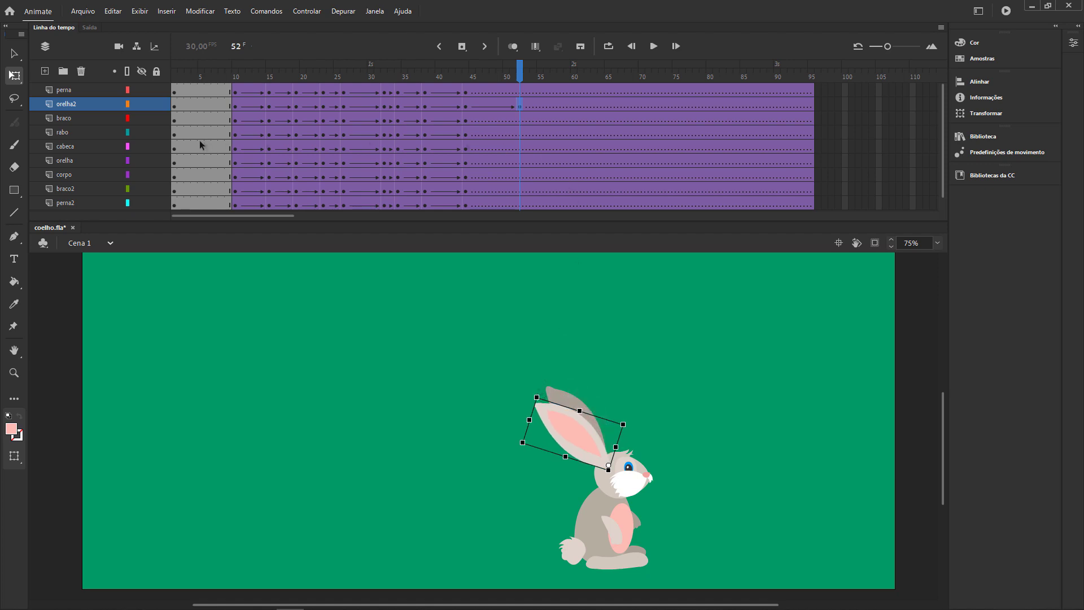
Step: Insert a keyframe on the orelha layer at frame 56 and rotate the rear ear backward, below the front ear
left_click(66, 161)
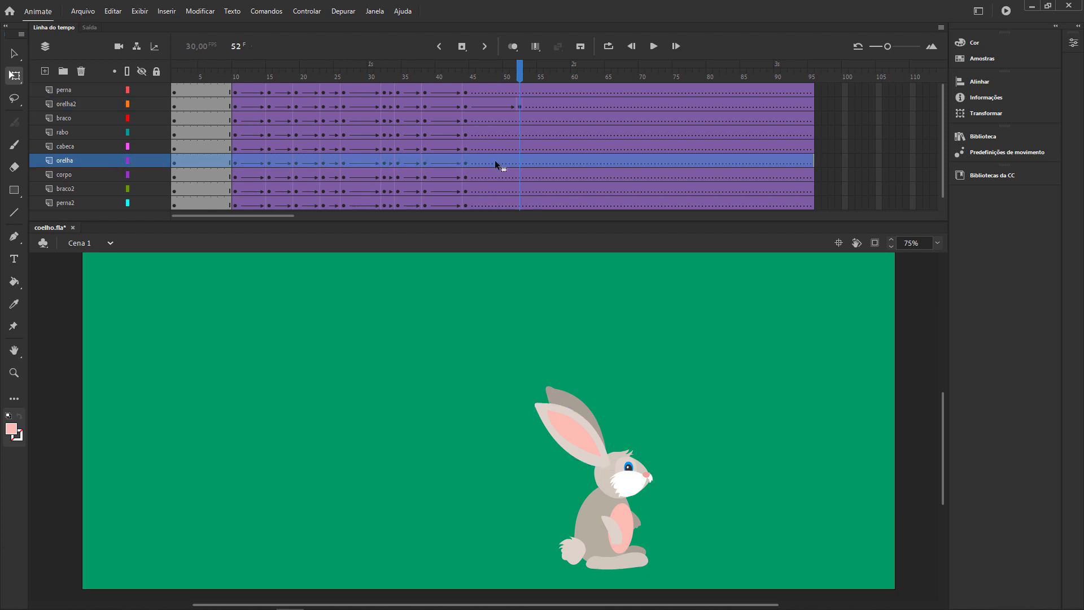
right_click(545, 161)
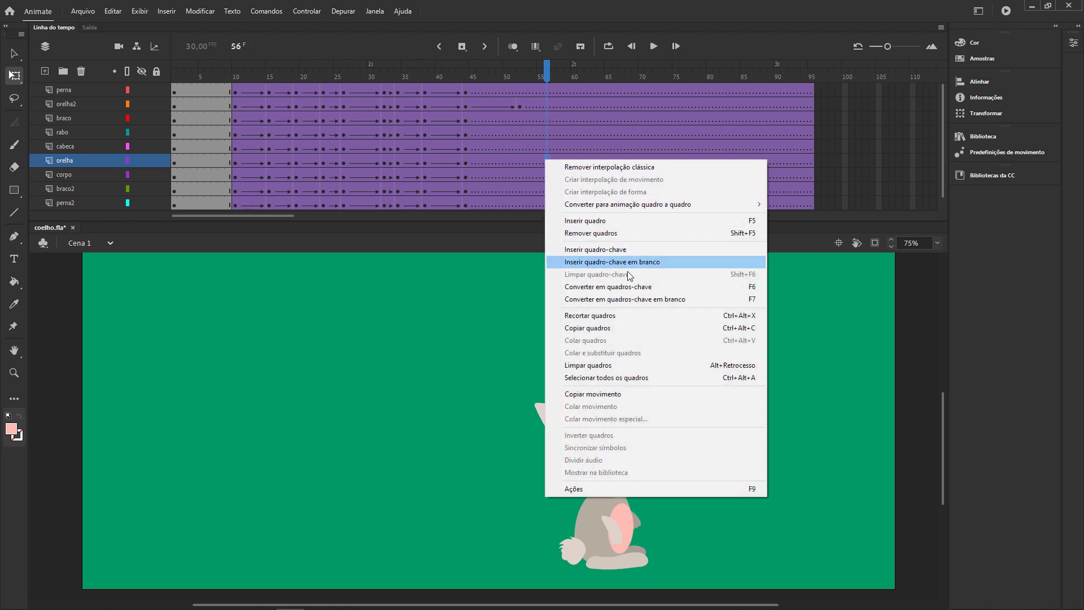
left_click(621, 252)
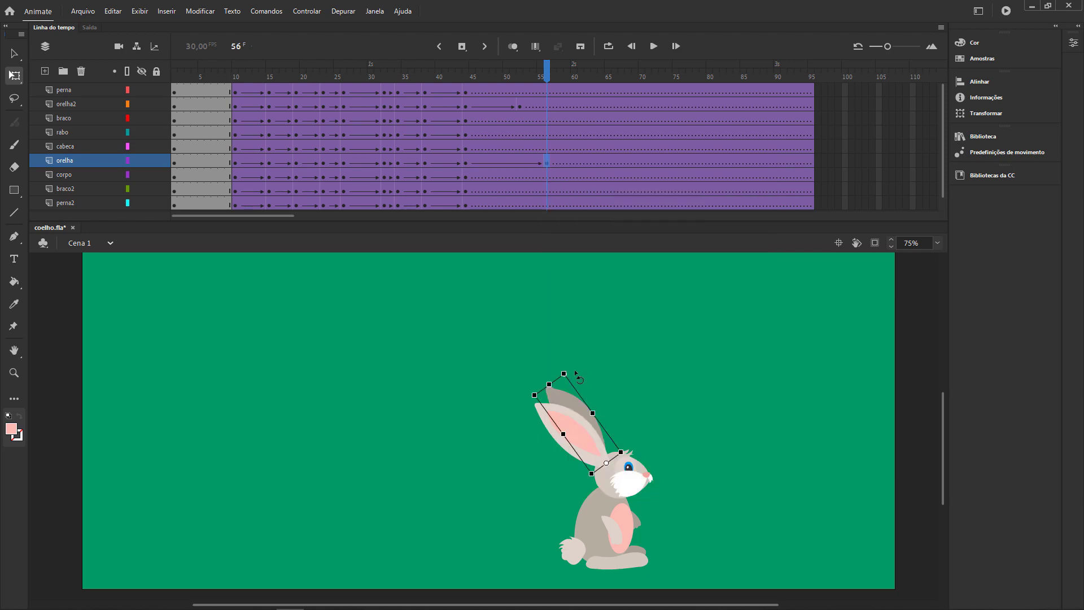
left_click_drag(574, 373, 536, 402)
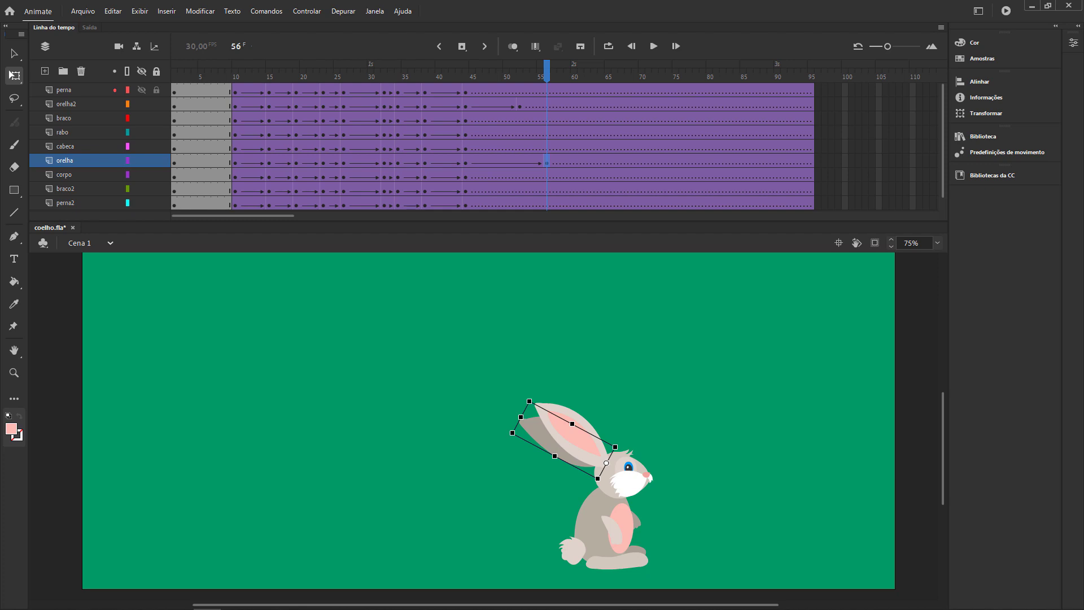
Step: Insert a keyframe on the orelha2 layer at frame 61 and tilt the front ear further back, over the rear ear
left_click(570, 76)
left_click_drag(572, 75, 581, 75)
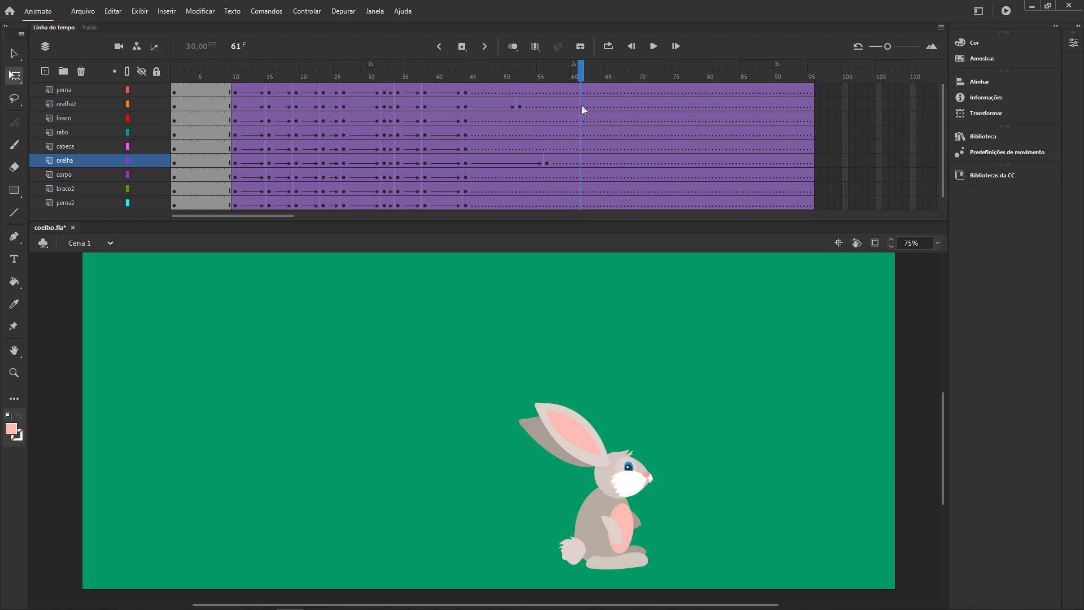
right_click(583, 106)
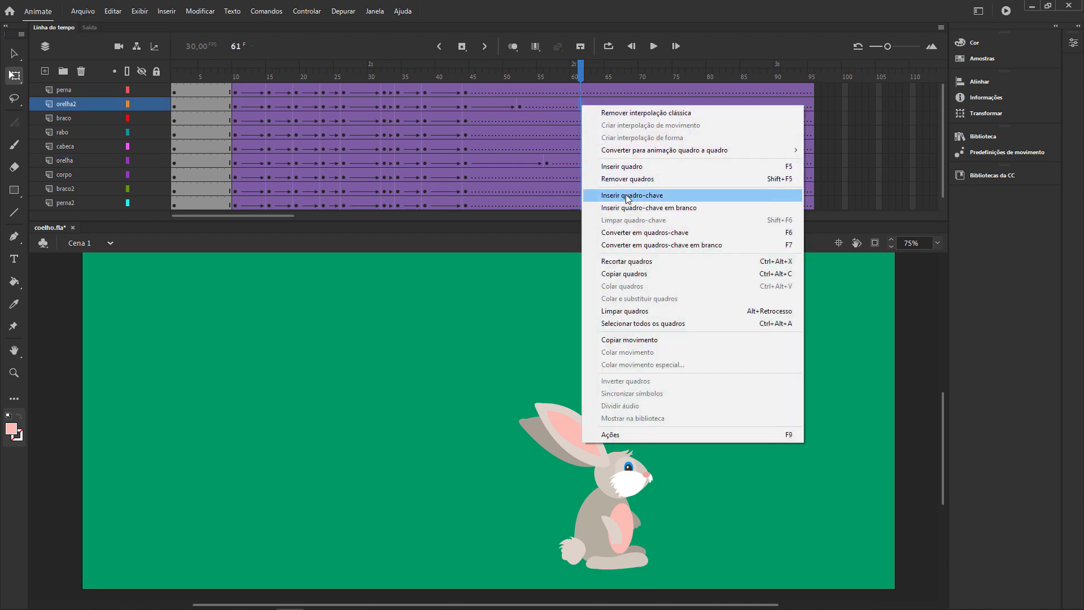
left_click(627, 196)
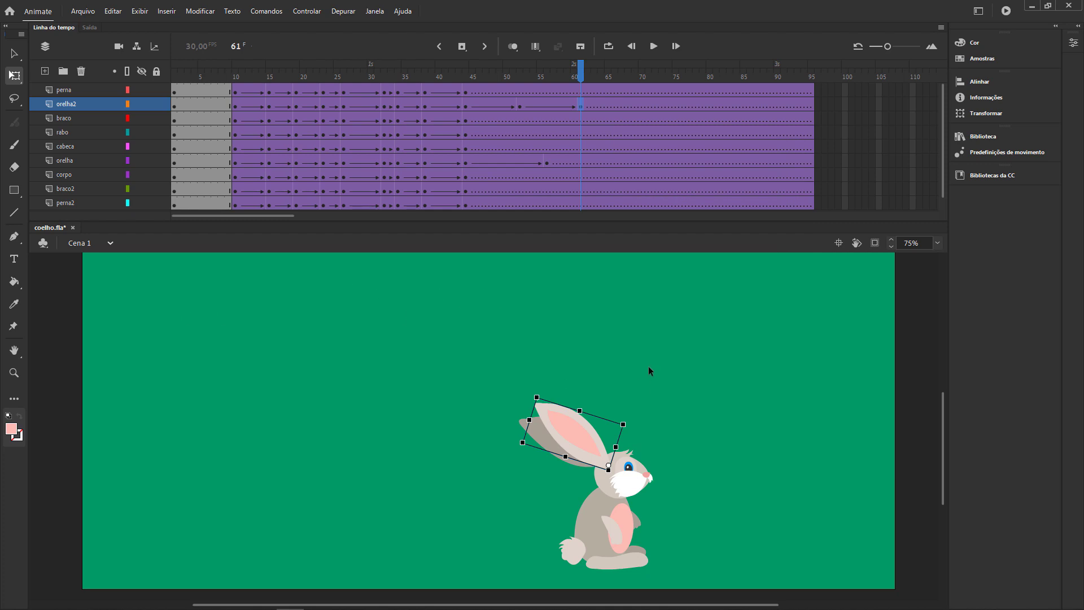
left_click_drag(545, 405, 523, 419)
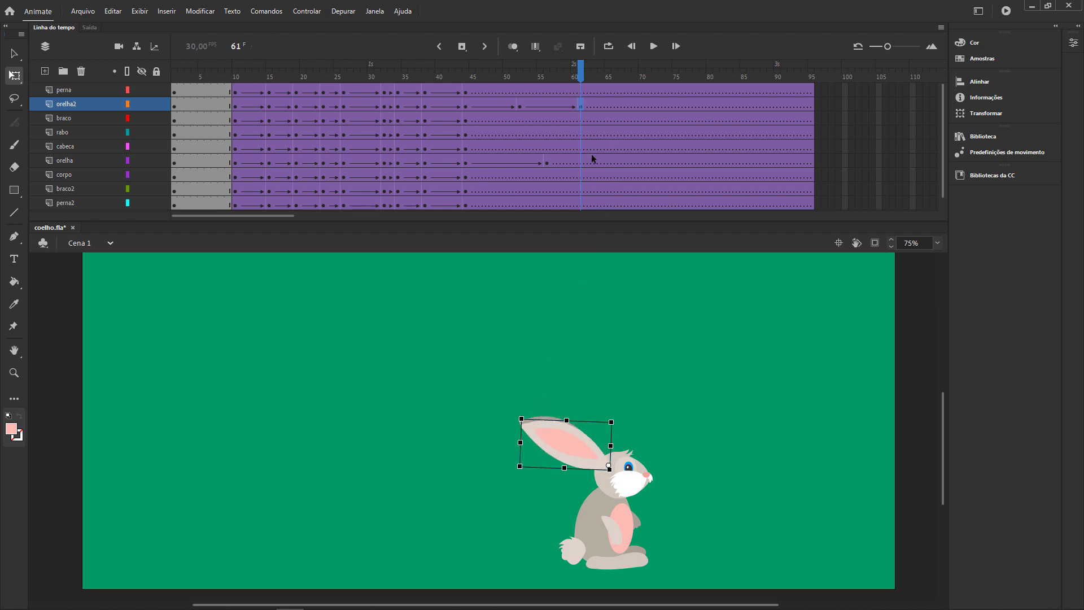
Step: Insert a keyframe on the orelha layer at frame 67 and rotate the rear ear further down behind the head
left_click(622, 163)
right_click(624, 161)
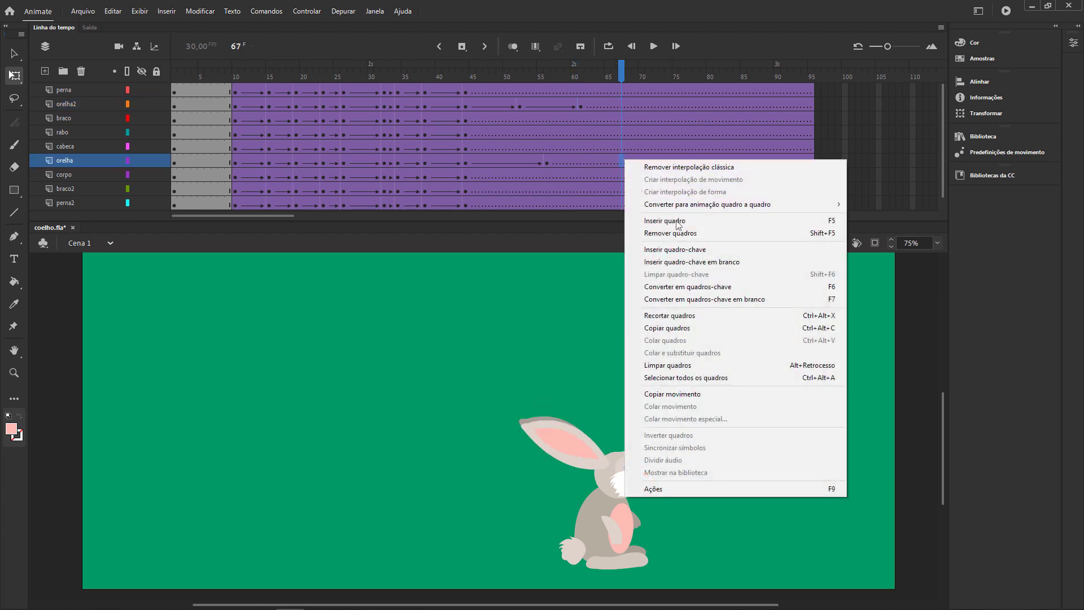
left_click(655, 249)
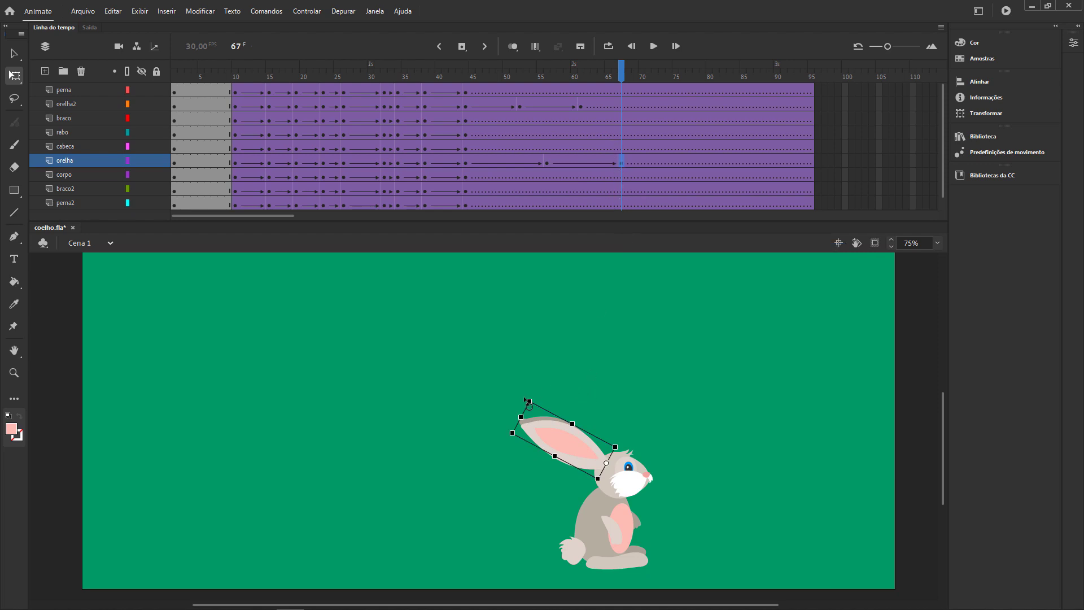
left_click_drag(527, 400, 510, 427)
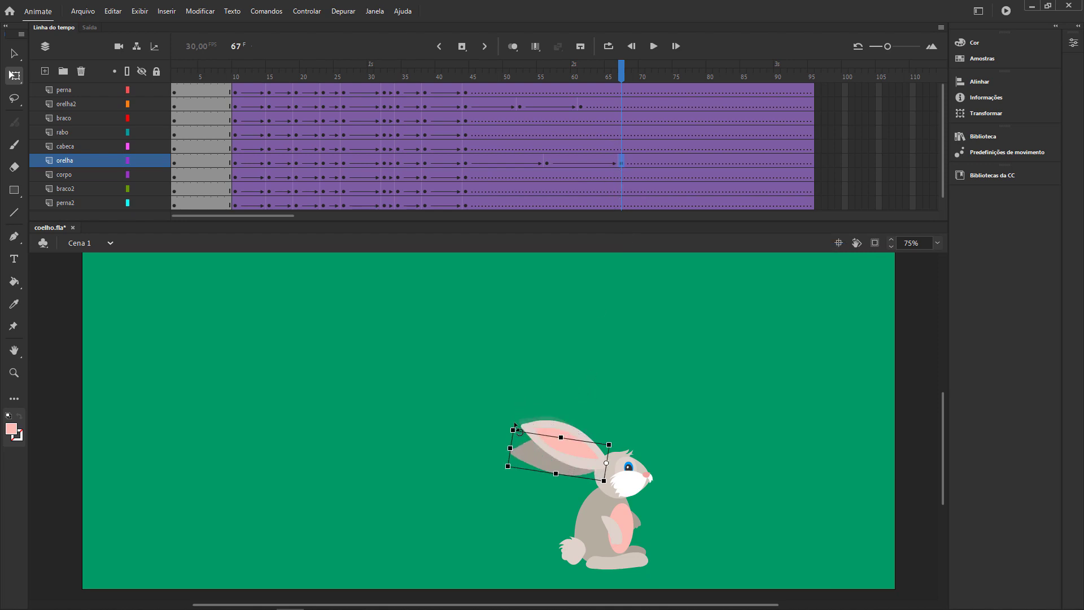
Step: Scrub back through the ear movement to frame 1, test the movie and close the preview
left_click_drag(623, 74, 119, 34)
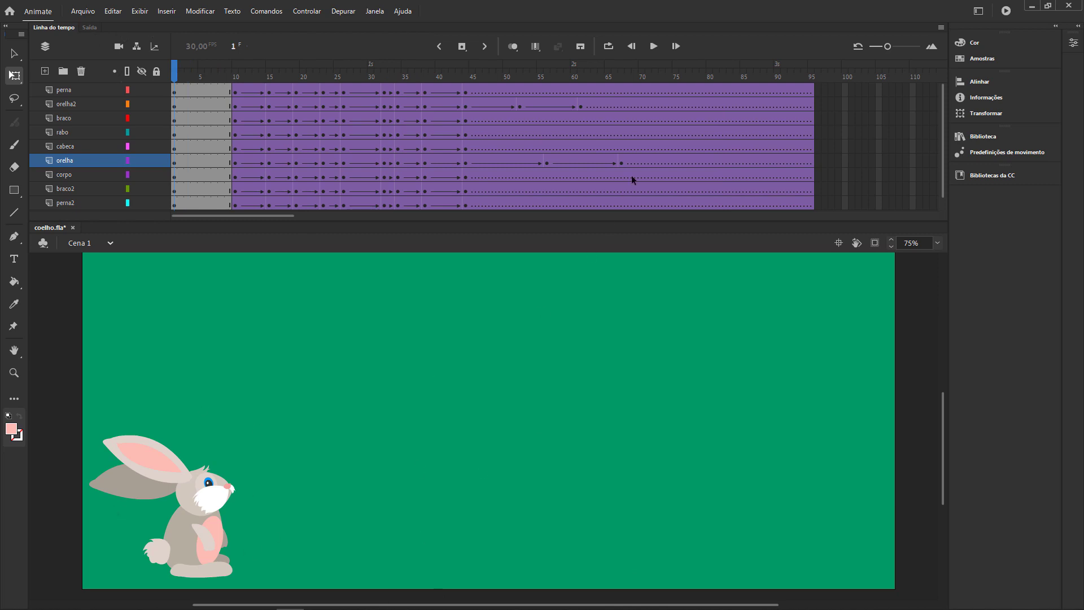
left_click(1007, 10)
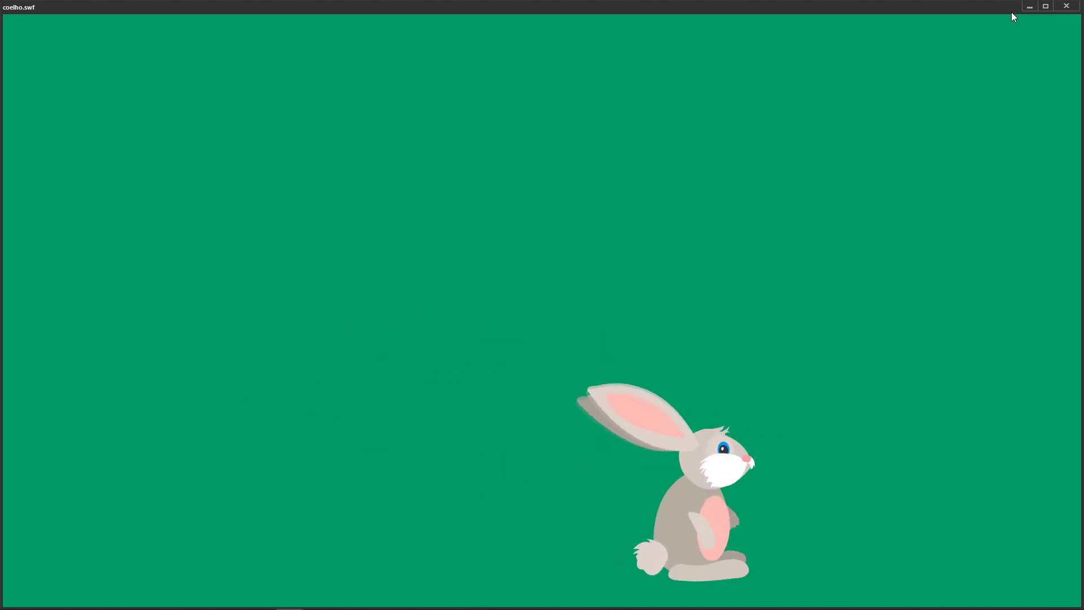
left_click(1067, 6)
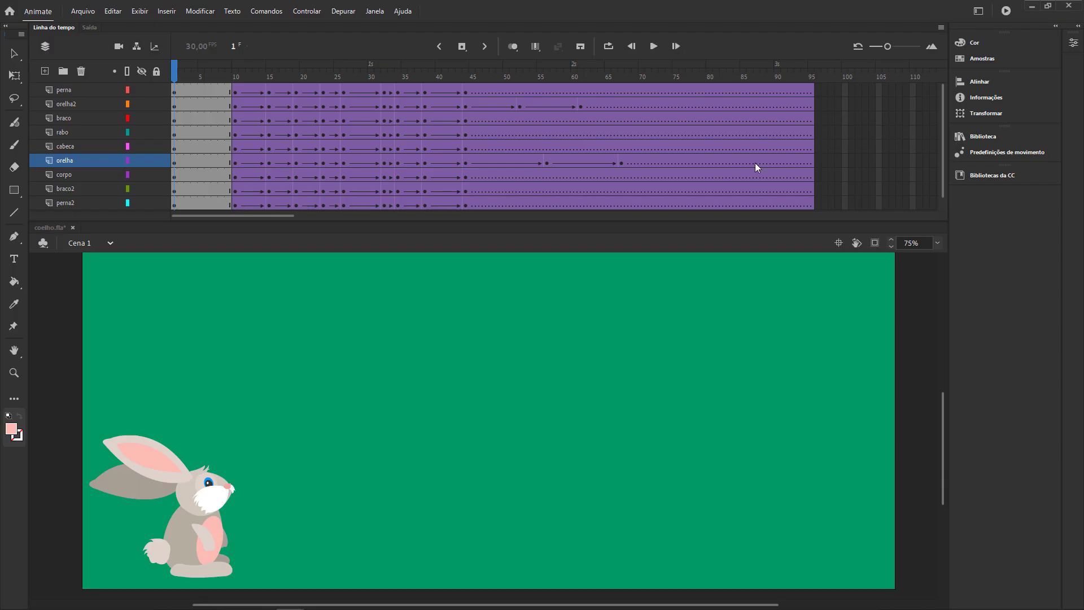
Step: Move the first ear-drop keyframe after frame 44 to frame 49 on orelha2 and to frame 51 on orelha
left_click(520, 108)
left_click_drag(520, 105, 499, 108)
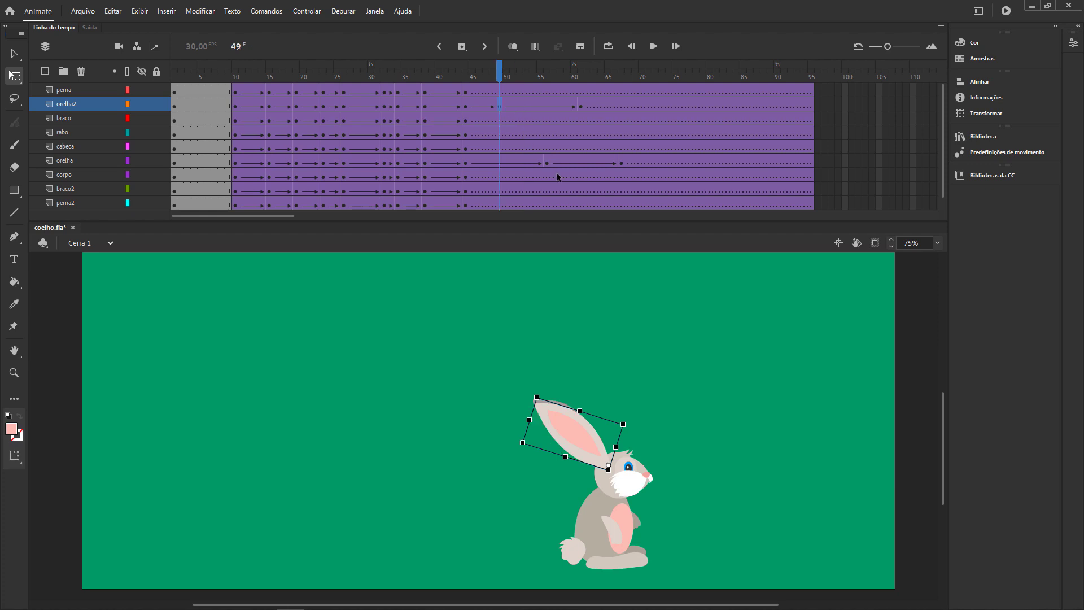
left_click(547, 164)
left_click_drag(513, 164, 514, 163)
Step: Move the last keyframe of orelha2 to frame 55 and that of orelha to frame 58, and test the movie
left_click(580, 106)
left_click_drag(580, 107, 541, 107)
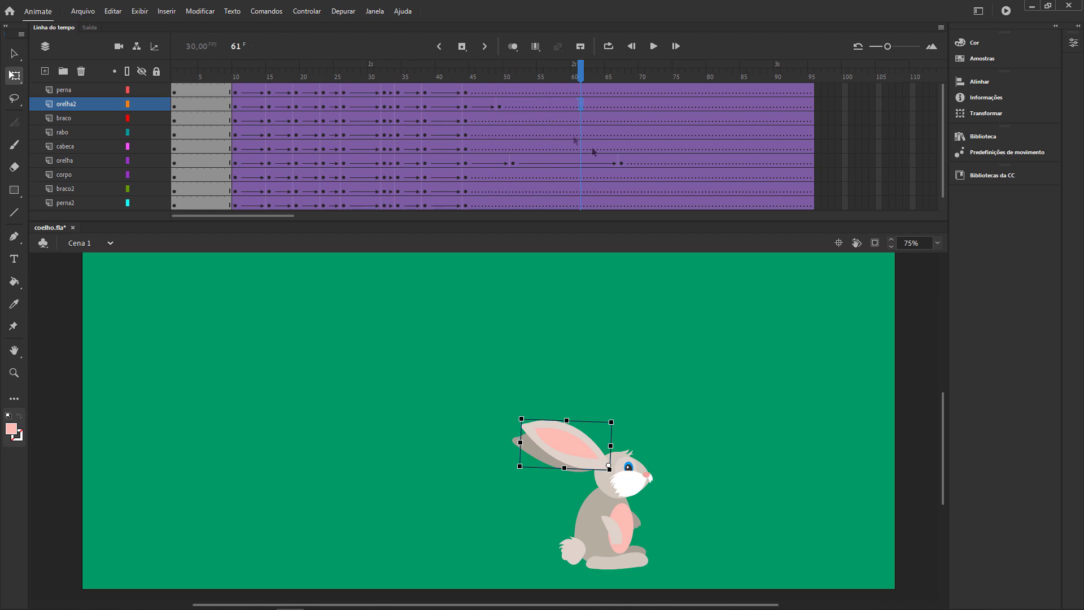
left_click(622, 163)
left_click_drag(623, 163, 561, 163)
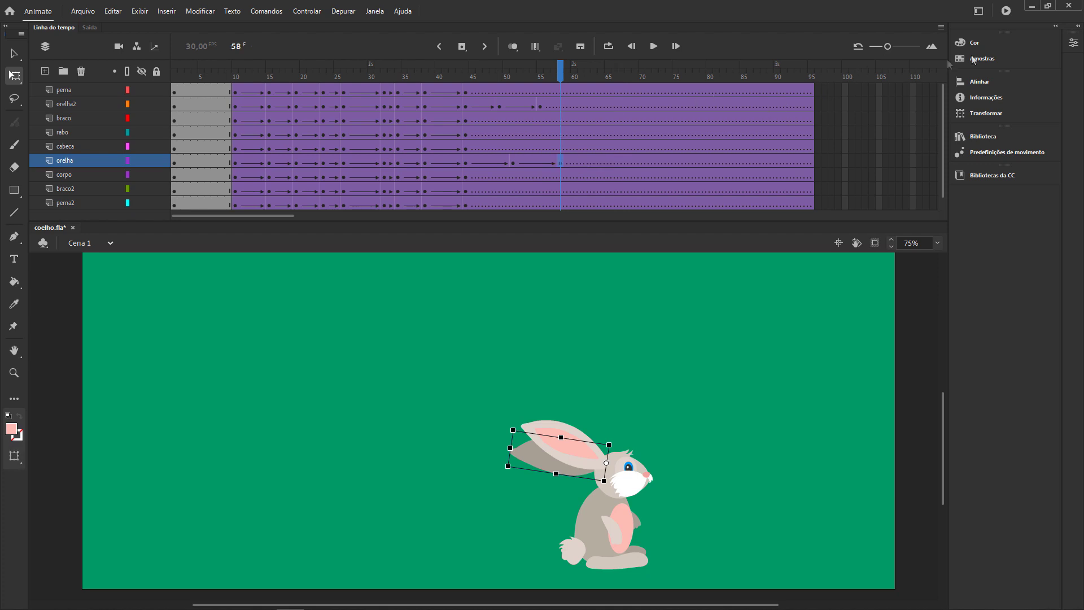
left_click(1007, 11)
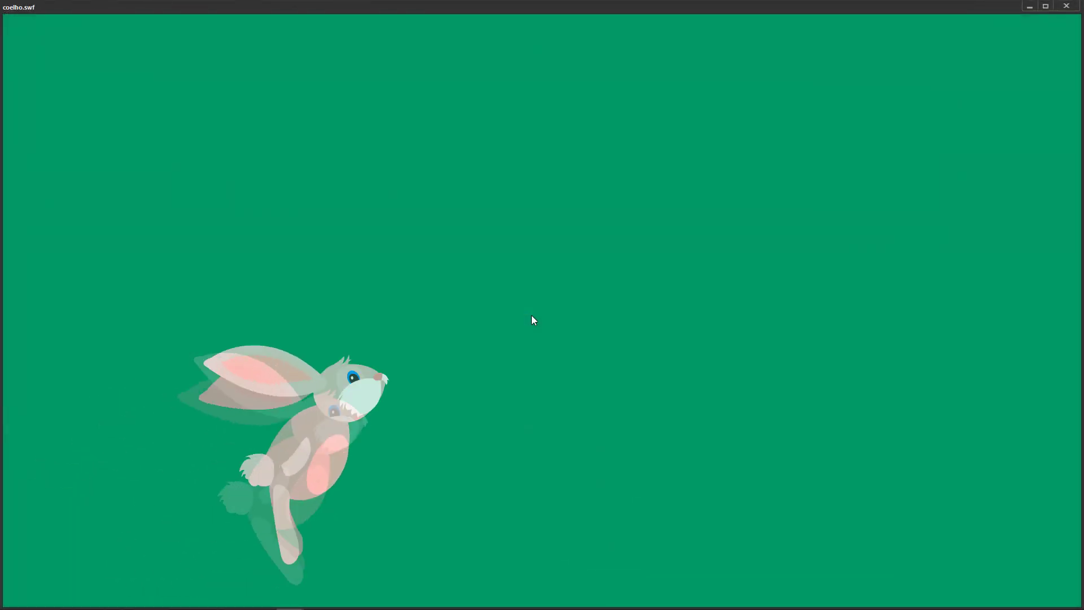